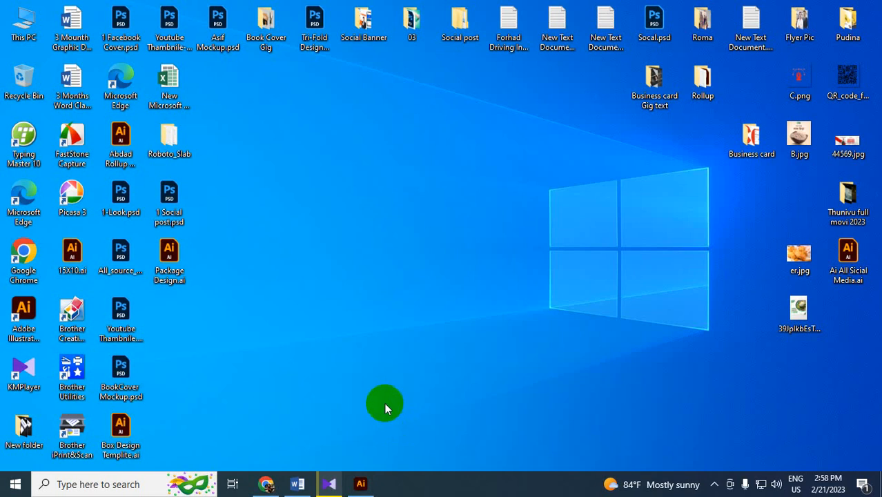
# - Switch to Illustrator and expand the Gradient panel in the workspace
pyautogui.click(361, 484)
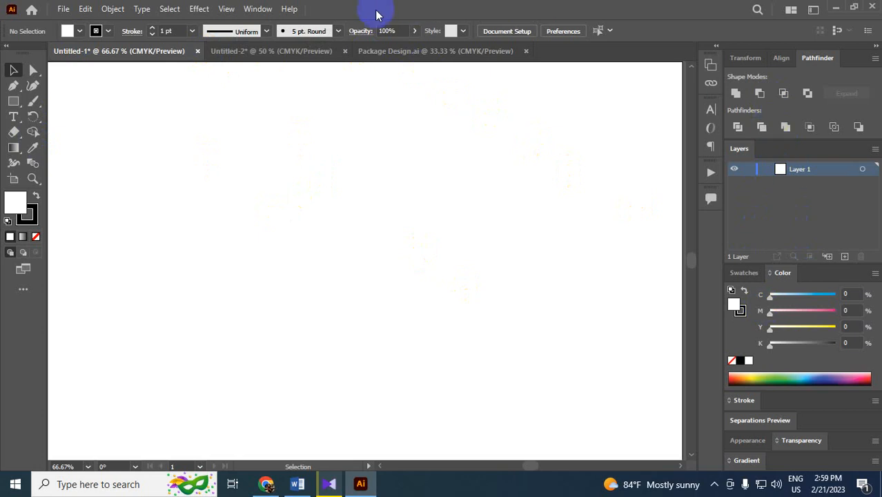
pyautogui.click(255, 9)
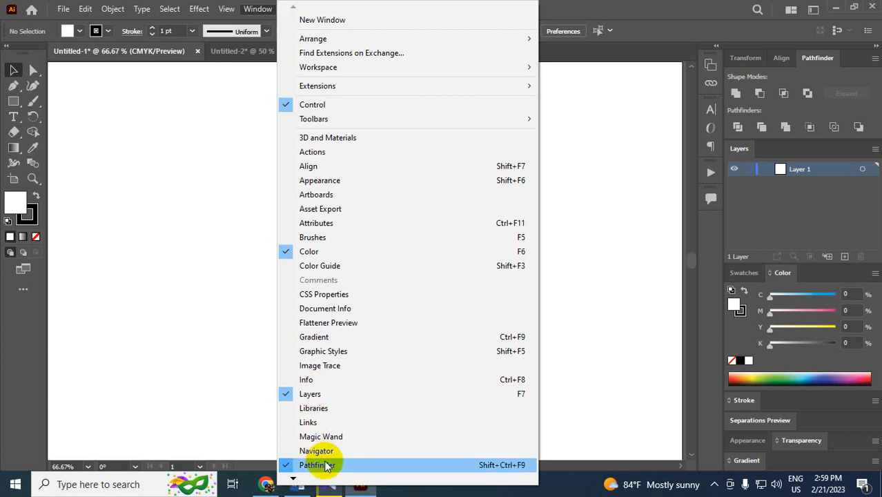
pyautogui.click(319, 342)
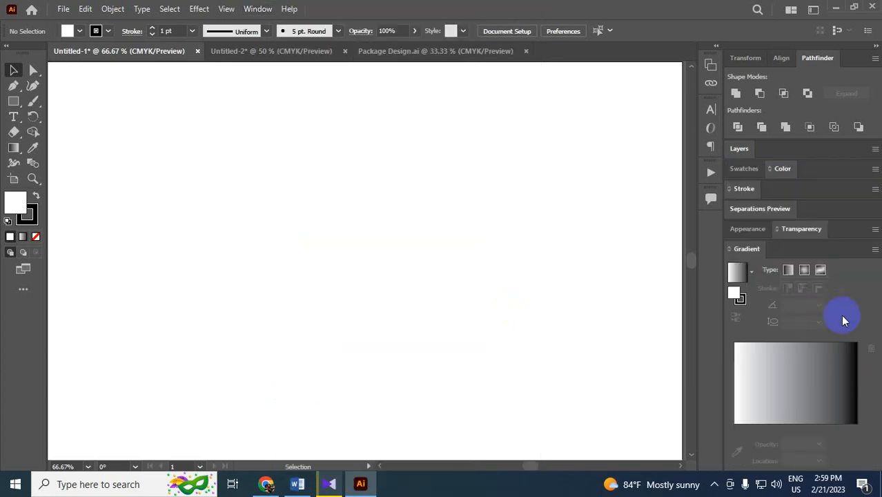
pyautogui.click(256, 10)
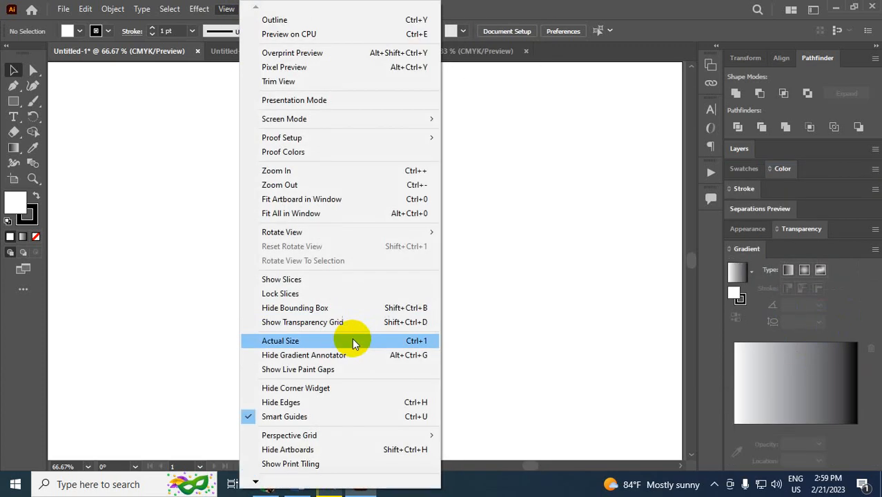
pyautogui.click(498, 5)
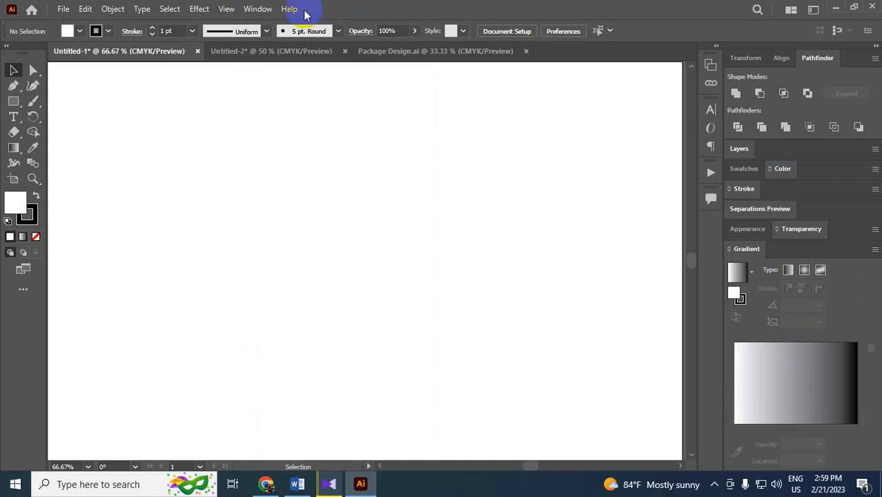
pyautogui.click(256, 9)
pyautogui.click(583, 6)
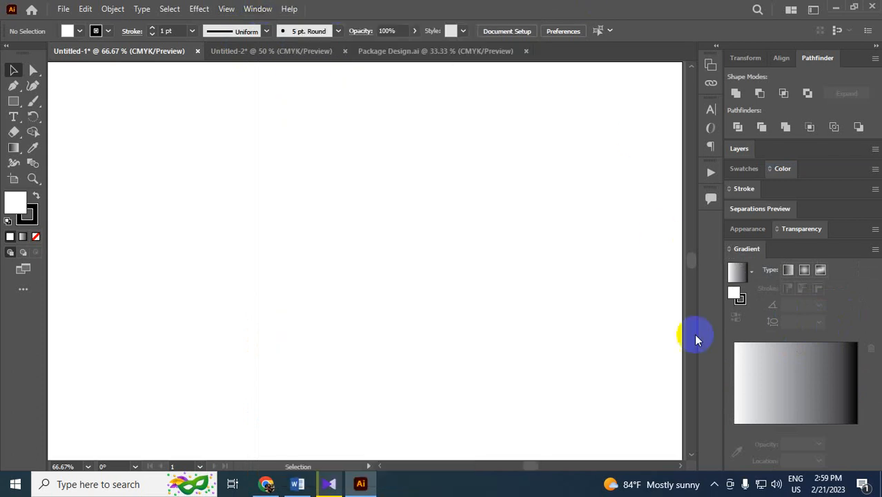
pyautogui.click(17, 85)
pyautogui.click(81, 88)
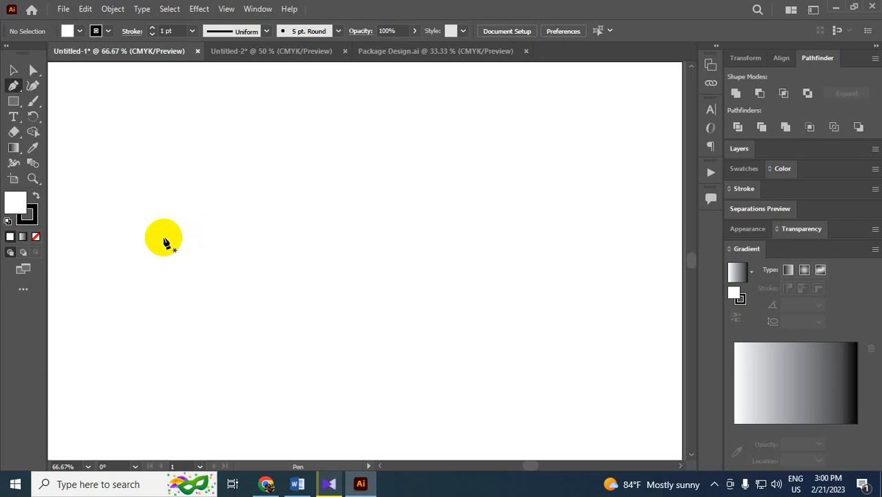
# - Launch Adobe Photoshop 2021 alongside Illustrator
pyautogui.click(12, 485)
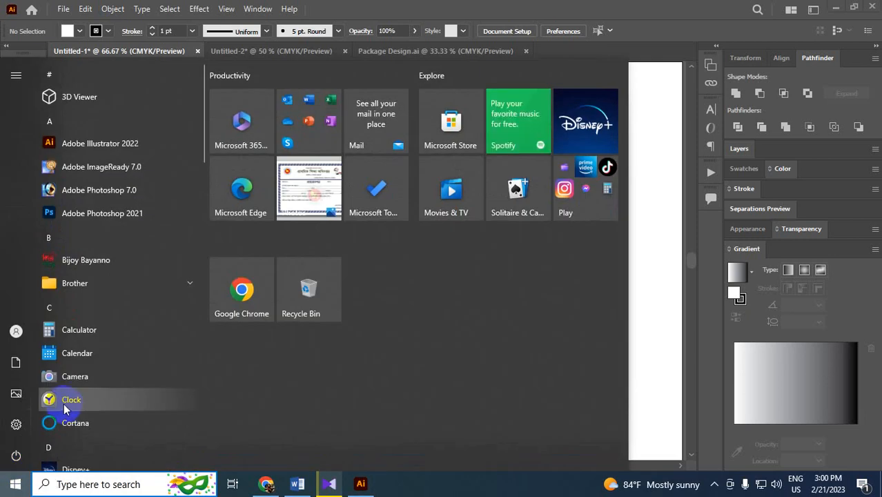
pyautogui.click(87, 215)
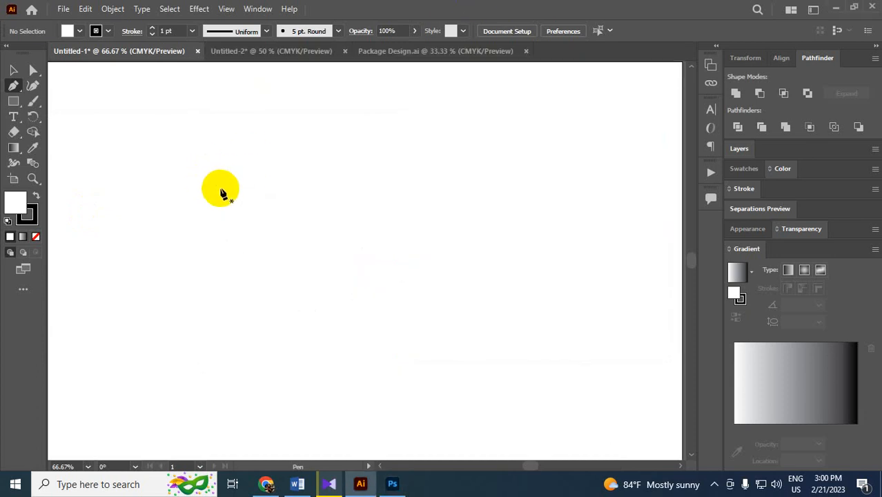
pyautogui.click(32, 216)
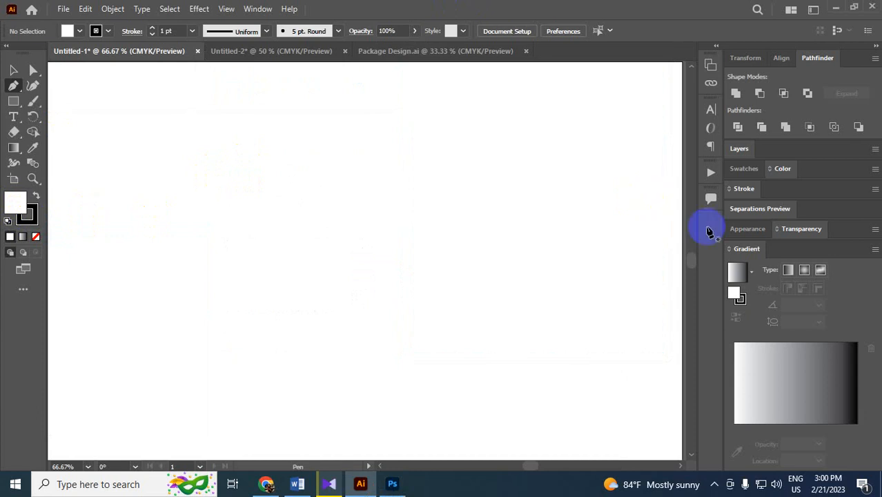
pyautogui.click(32, 215)
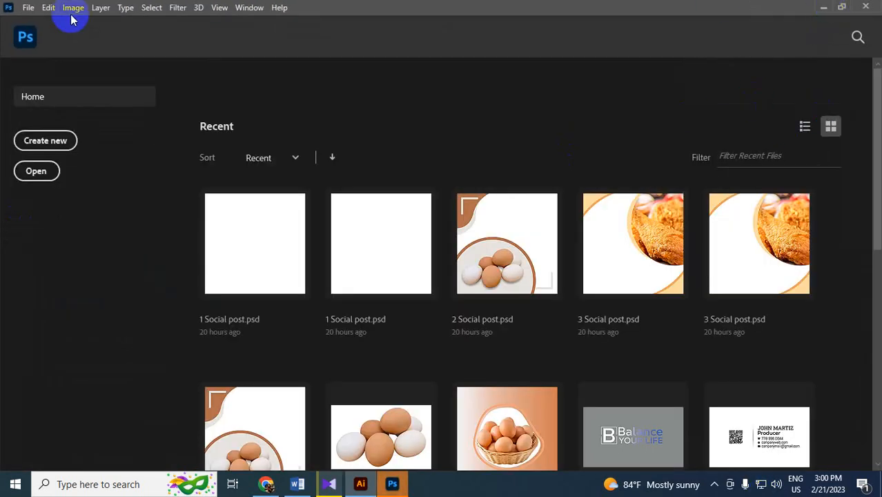
# - Create a new 1050 x 1050 px RGB document at 300 ppi with a white background and dismiss the preset syncing tip
pyautogui.click(28, 8)
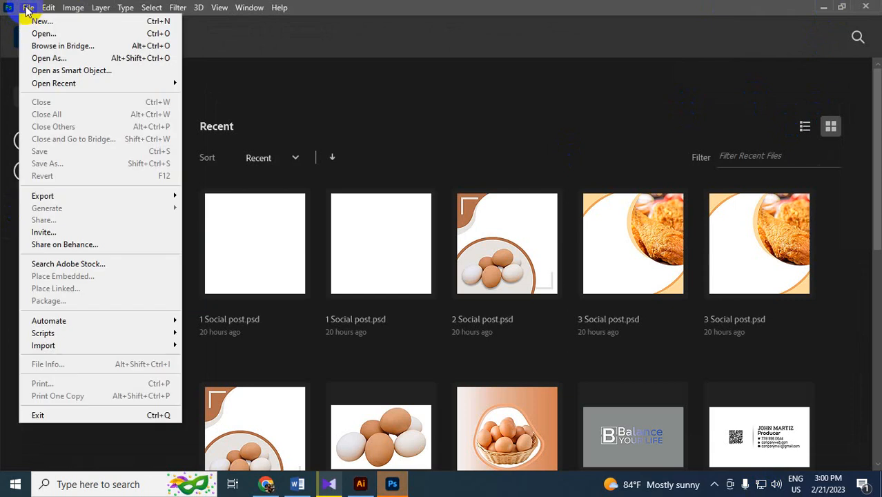
pyautogui.click(21, 22)
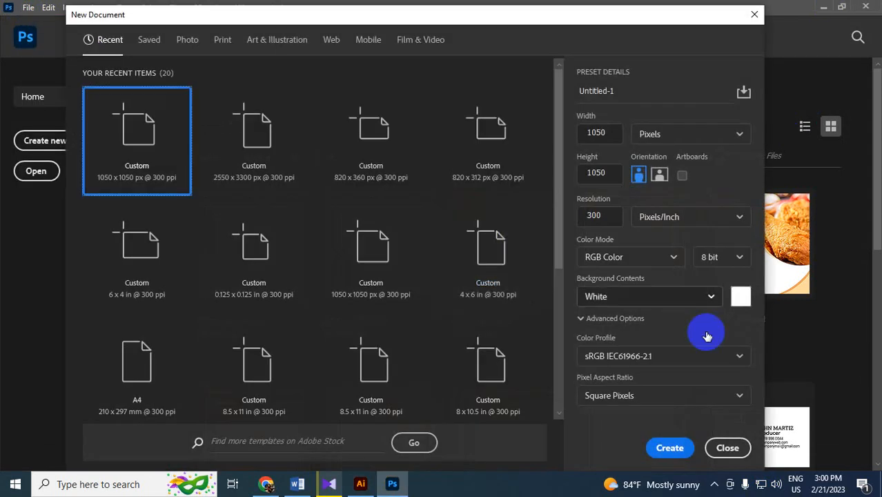
pyautogui.click(670, 445)
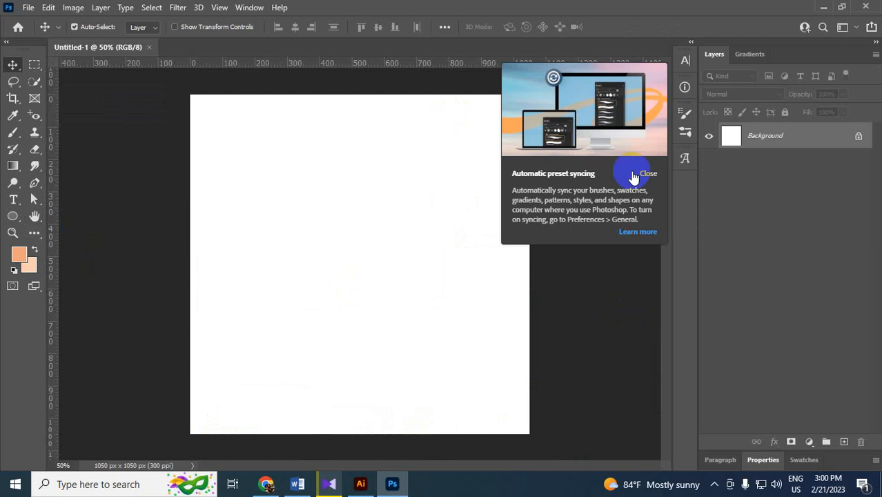
pyautogui.click(634, 178)
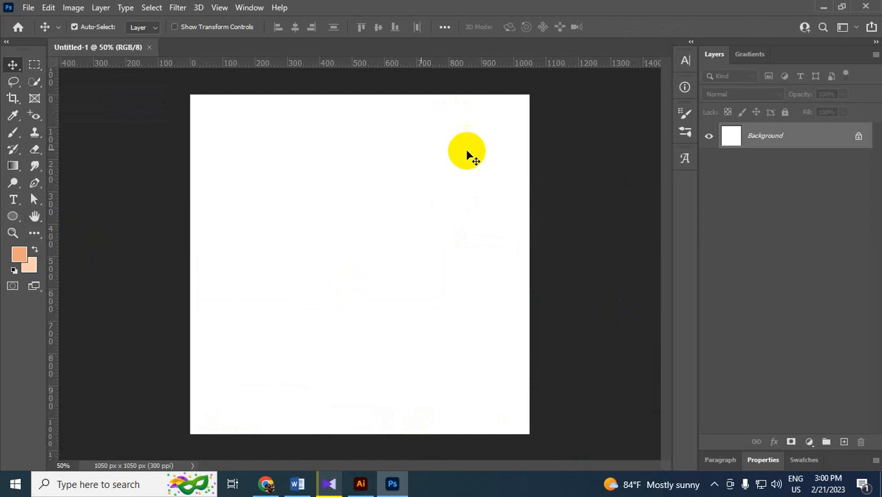
# - Draw a black rectangle without stroke, about 652 x 496 px, near the middle of the canvas
pyautogui.click(14, 216)
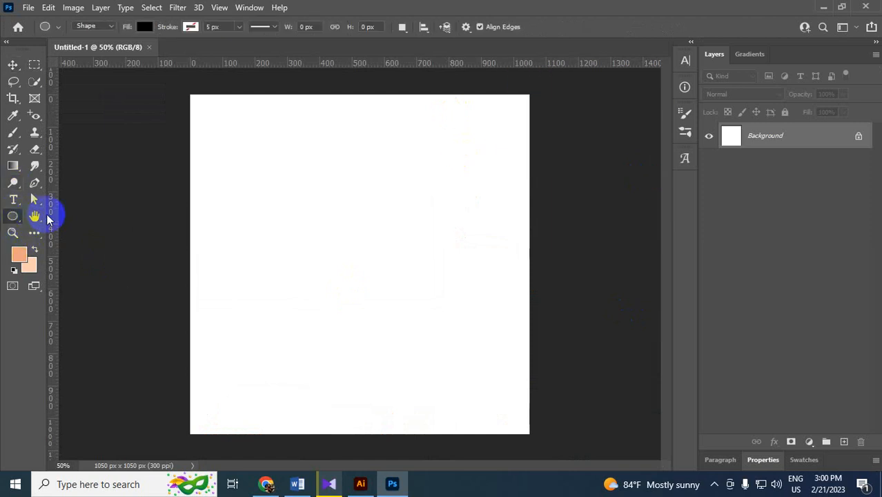
pyautogui.rightClick(13, 216)
pyautogui.click(62, 217)
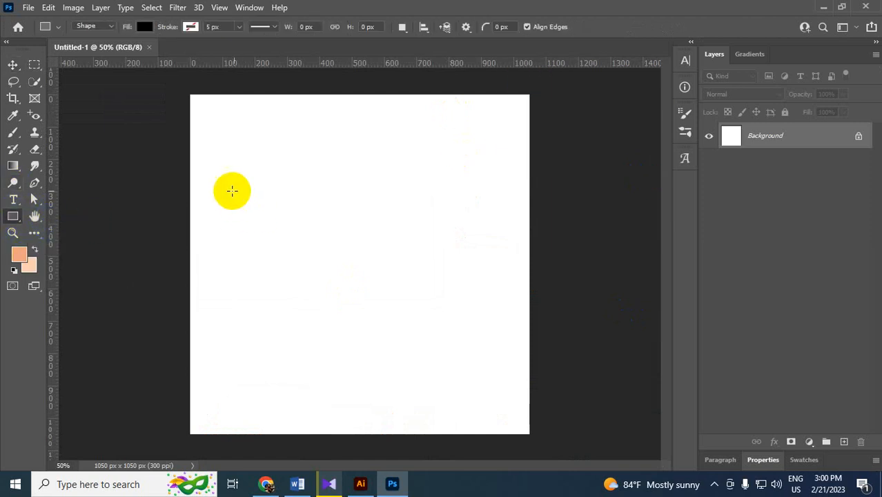
pyautogui.moveTo(268, 203); pyautogui.dragTo(479, 363)
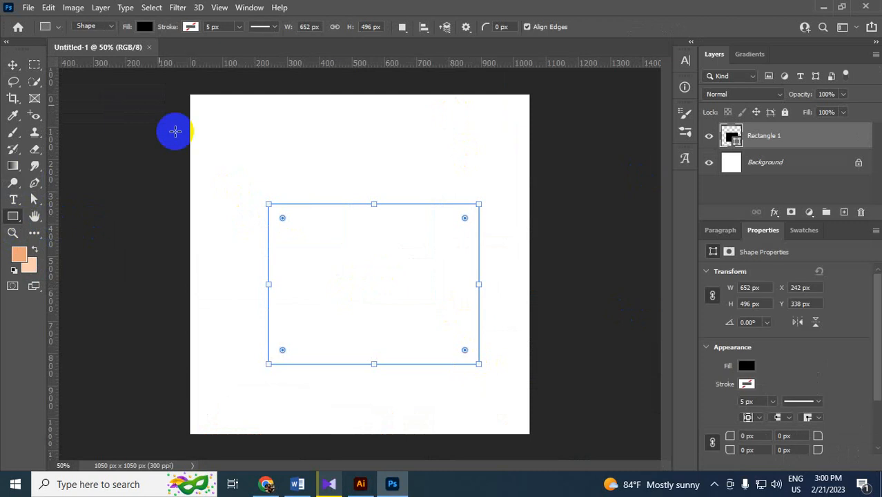
pyautogui.click(13, 65)
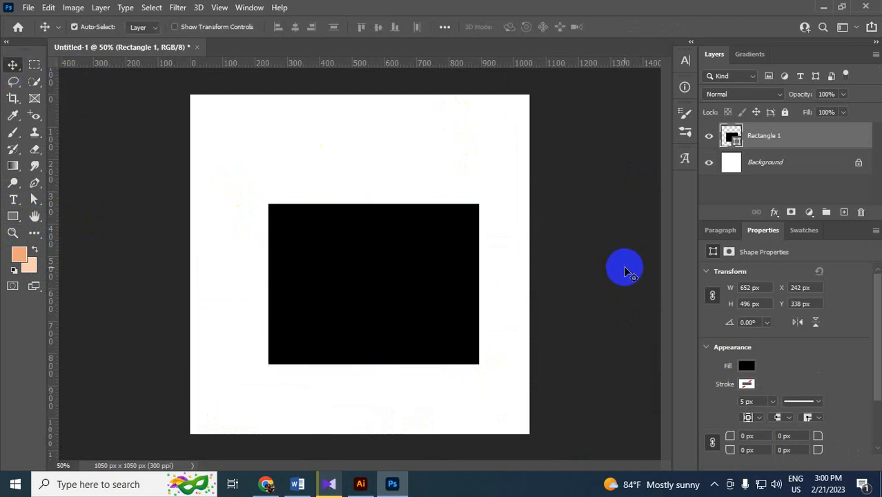
# - Magnify the black rectangle up to 12800% to examine its individual pixels
pyautogui.hotkey('ctrl', '+')
pyautogui.hotkey('ctrl', '+')
pyautogui.hotkey('ctrl', '+')
pyautogui.hotkey('ctrl', '+')
pyautogui.hotkey('ctrl', '+')
pyautogui.hotkey('ctrl', '+')
pyautogui.hotkey('ctrl', '+')
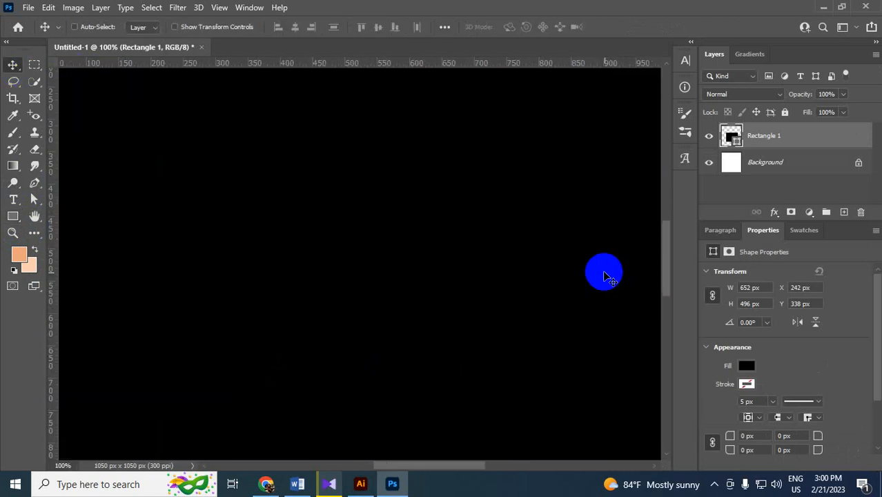
pyautogui.hotkey('ctrl', '+')
pyautogui.hotkey('ctrl', '+')
pyautogui.hotkey('ctrl', '+')
pyautogui.hotkey('ctrl', '+')
pyautogui.hotkey('ctrl', '+')
pyautogui.hotkey('ctrl', '+')
pyautogui.hotkey('ctrl', '+')
pyautogui.hotkey('ctrl', '+')
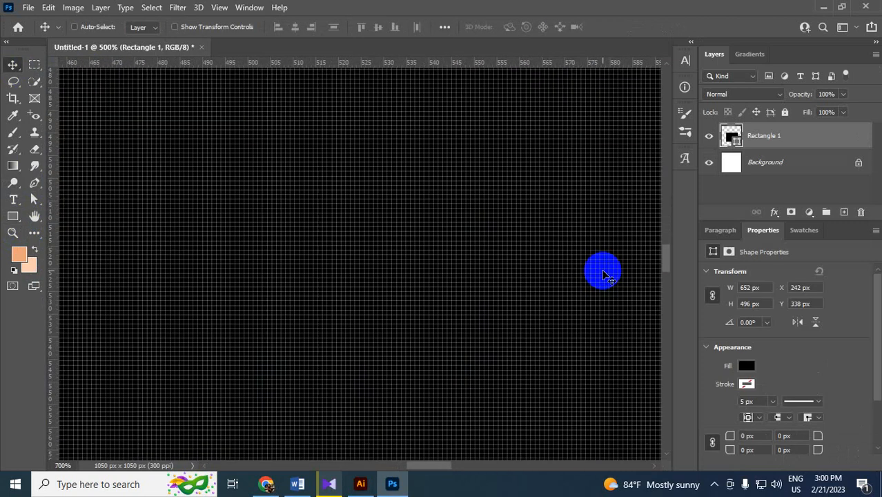
pyautogui.hotkey('ctrl', '+')
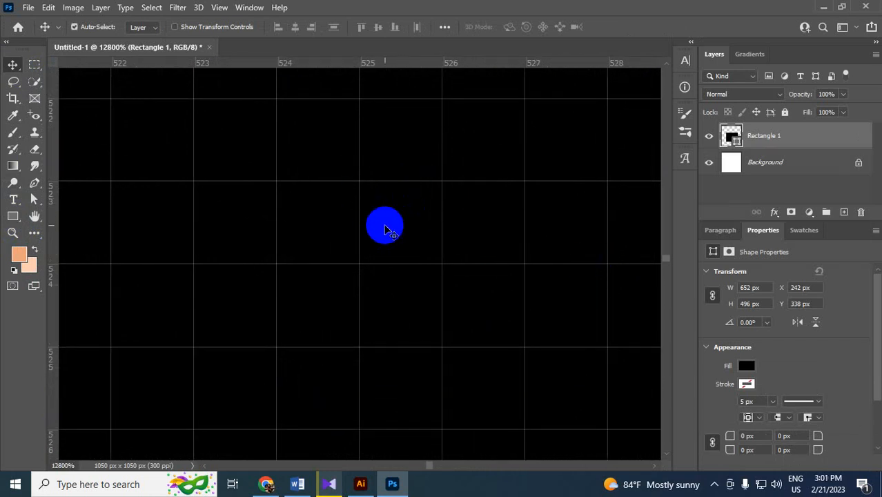
pyautogui.scroll(5, 288, 209)
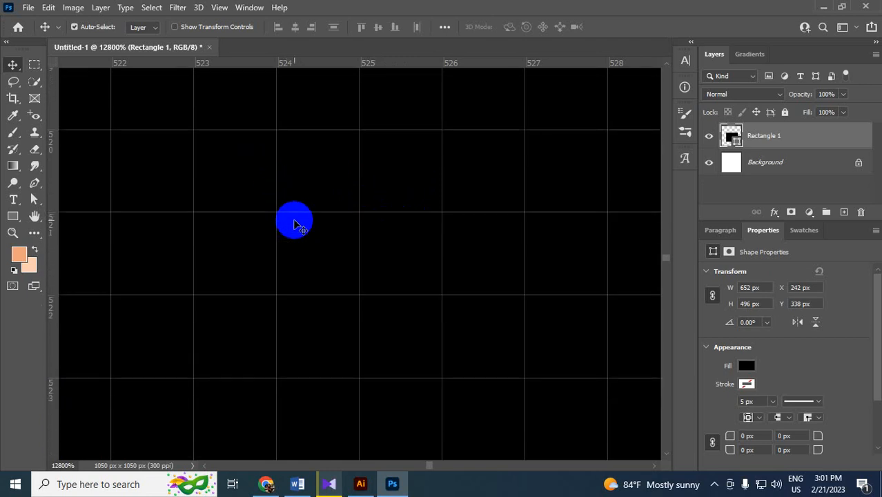
pyautogui.scroll(2, 350, 238)
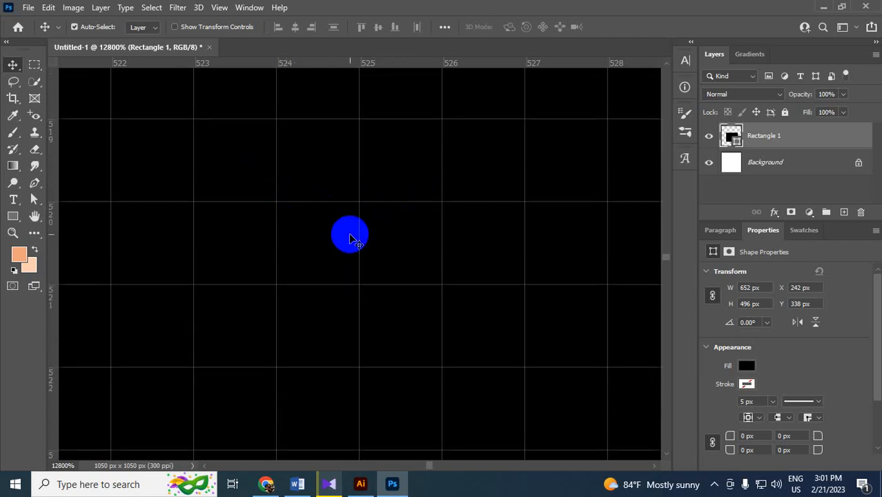
# - Compare the whole rectangle at 66.7% with its pixel grid at 3200% magnification
pyautogui.scroll(-3, 350, 238)
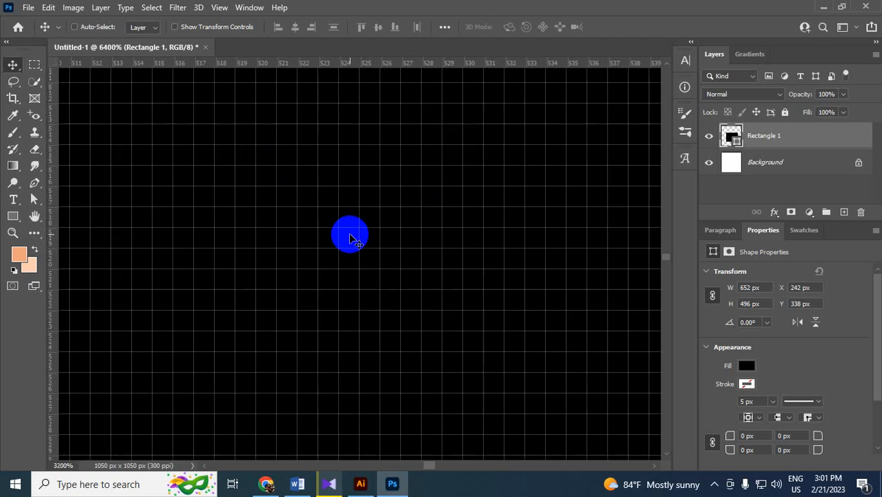
pyautogui.scroll(-5, 350, 238)
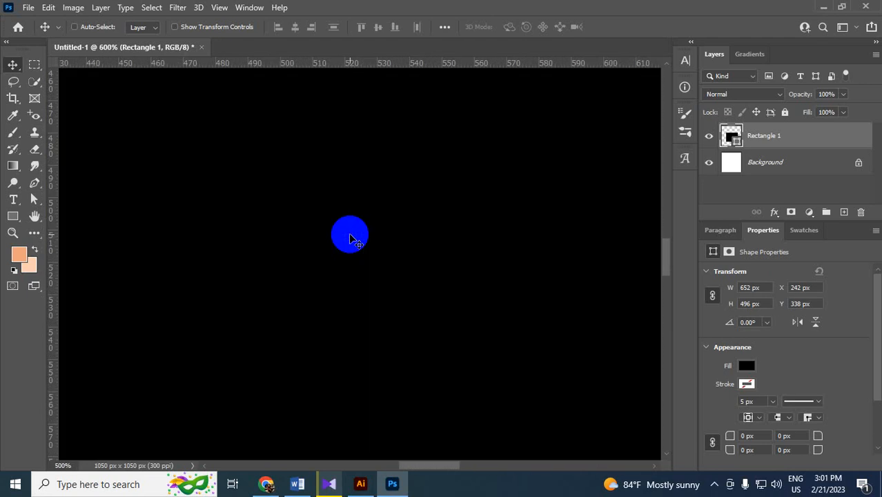
pyautogui.scroll(-4, 350, 238)
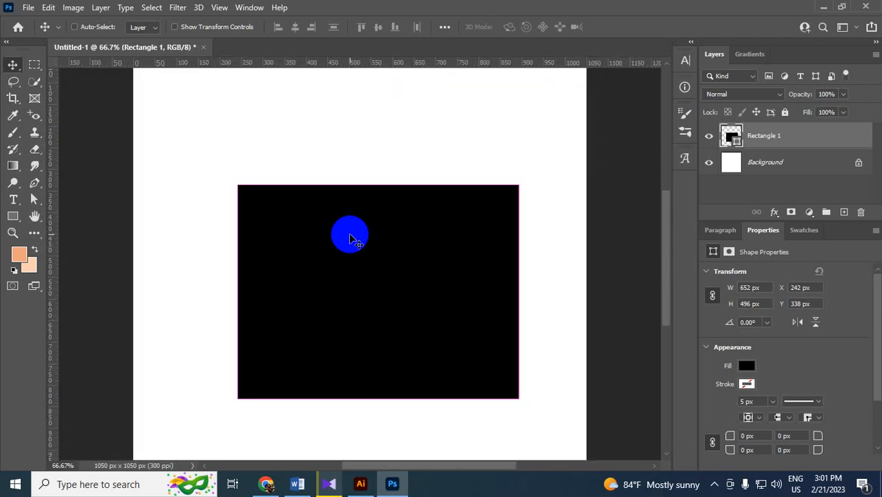
pyautogui.scroll(5, 350, 239)
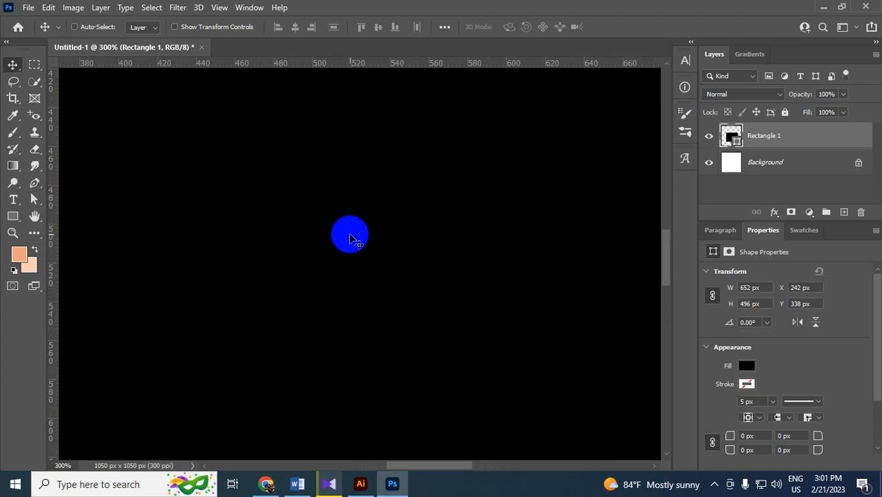
pyautogui.scroll(5, 350, 238)
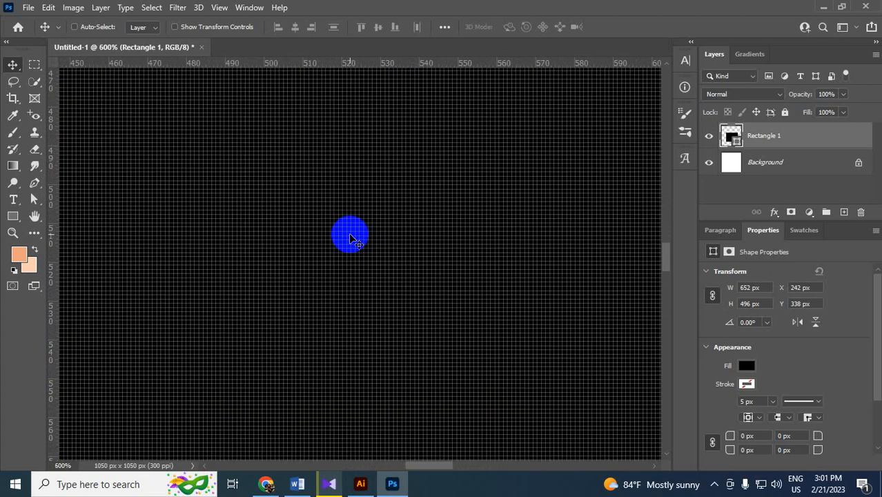
pyautogui.scroll(3, 350, 238)
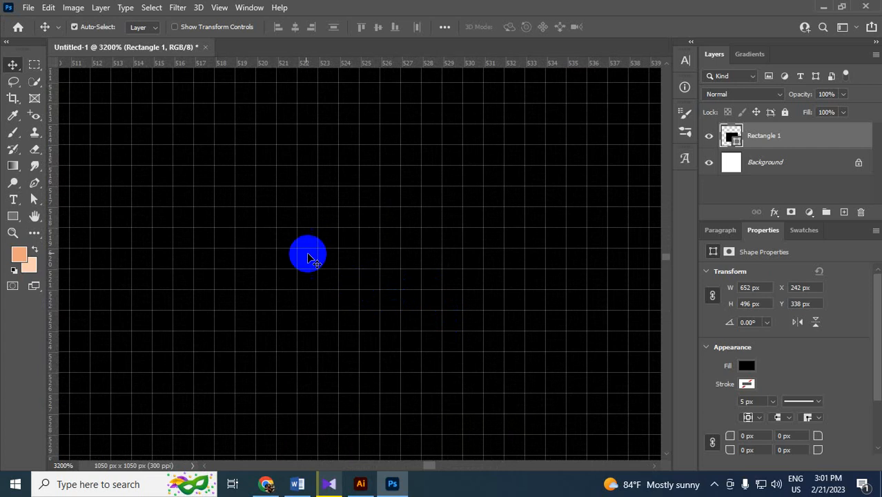
# - Switch to Illustrator and draw a black-filled rectangle with a white 1 pt stroke on the Untitled-1 artboard, leaving it deselected
pyautogui.click(370, 488)
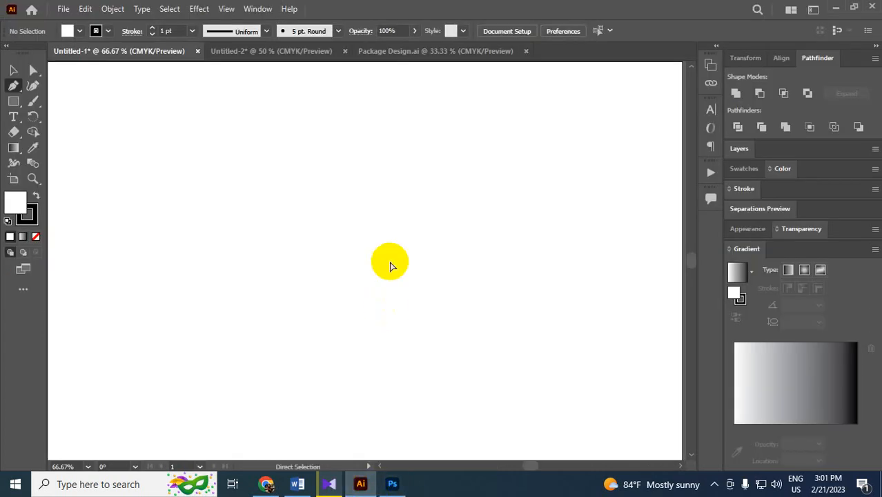
pyautogui.hotkey('ctrl', '-')
pyautogui.hotkey('ctrl', '-')
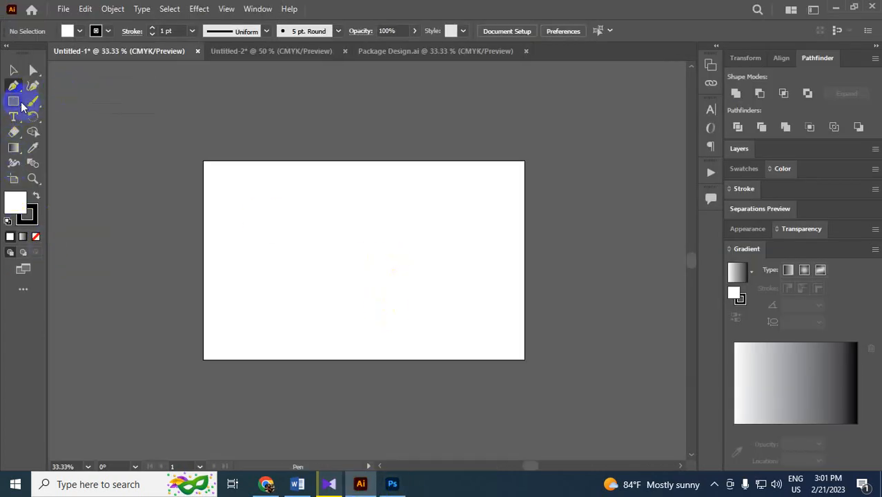
pyautogui.moveTo(14, 101); pyautogui.dragTo(49, 99)
pyautogui.click(38, 199)
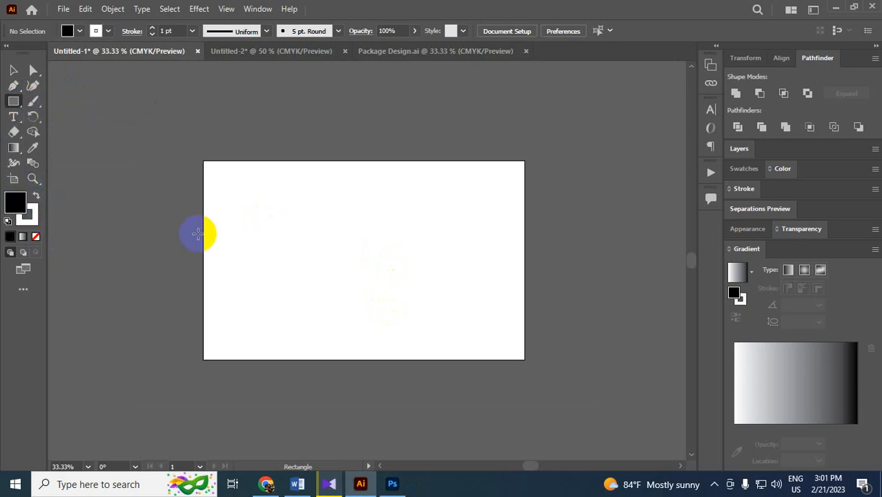
pyautogui.moveTo(303, 205)
pyautogui.mouseDown()
pyautogui.moveTo(444, 298)
pyautogui.moveTo(461, 329)
pyautogui.mouseUp()
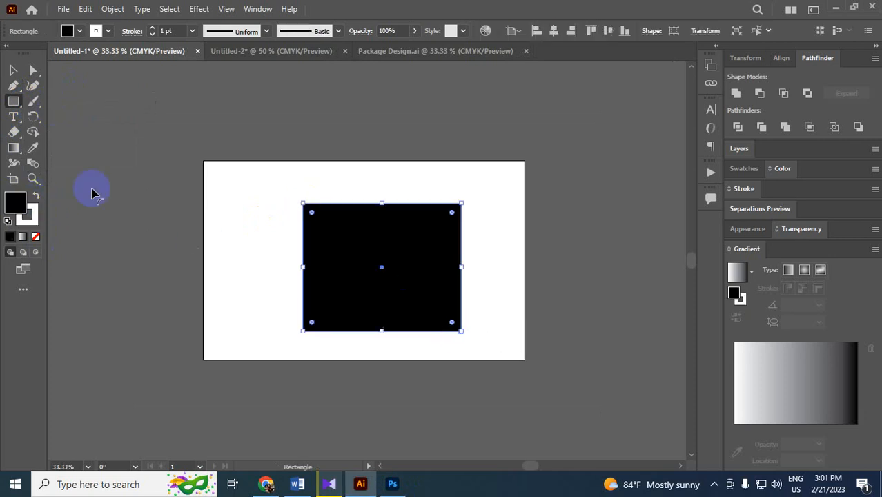
pyautogui.click(13, 70)
pyautogui.click(603, 225)
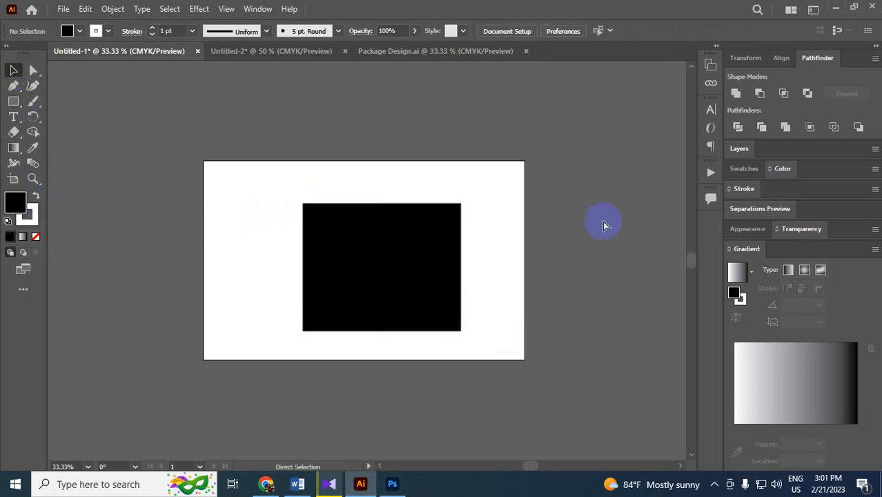
# - Magnify the black rectangle in Illustrator up to 64000% and compare it with the Photoshop rectangle's pixel grid at 3200%
pyautogui.hotkey('ctrl', '+')
pyautogui.hotkey('ctrl', '+')
pyautogui.hotkey('ctrl', '+')
pyautogui.hotkey('ctrl', '+')
pyautogui.hotkey('ctrl', '+')
pyautogui.hotkey('ctrl', '+')
pyautogui.hotkey('ctrl', '+')
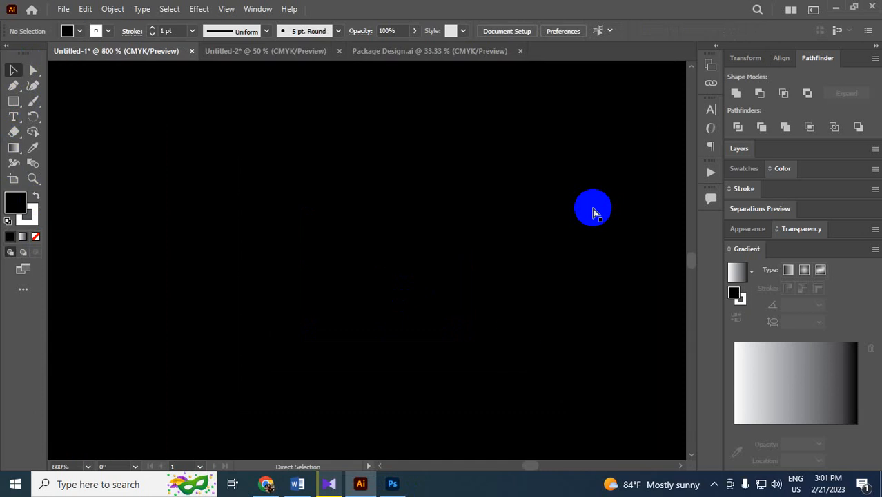
pyautogui.hotkey('ctrl', '+')
pyautogui.hotkey('ctrl', '+')
pyautogui.hotkey('ctrl', '+')
pyautogui.hotkey('ctrl', '+')
pyautogui.hotkey('ctrl', '+')
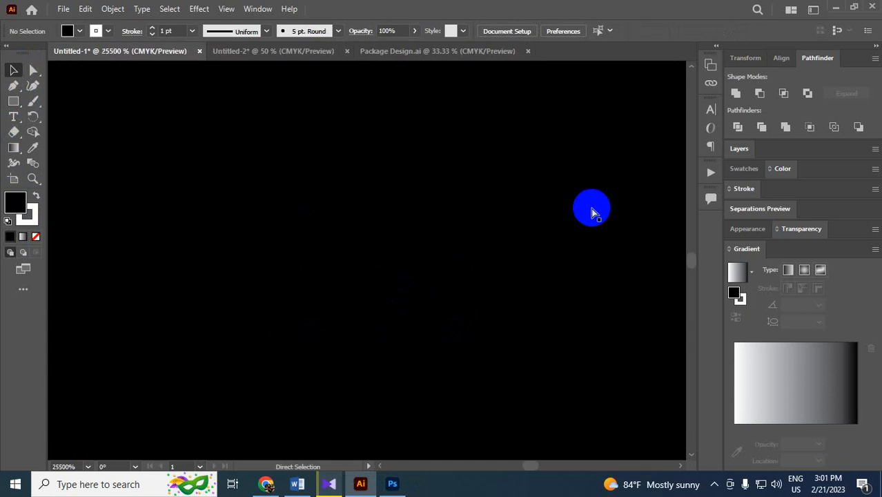
pyautogui.hotkey('ctrl', '+')
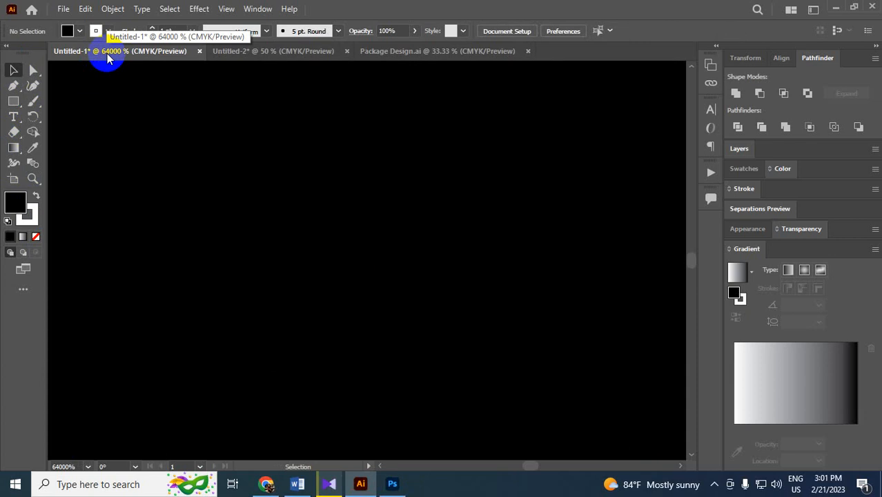
pyautogui.click(394, 483)
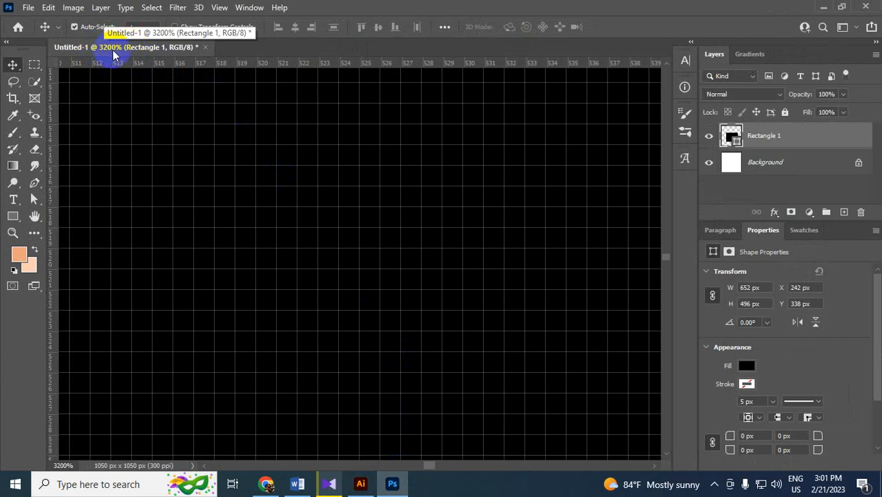
pyautogui.click(360, 484)
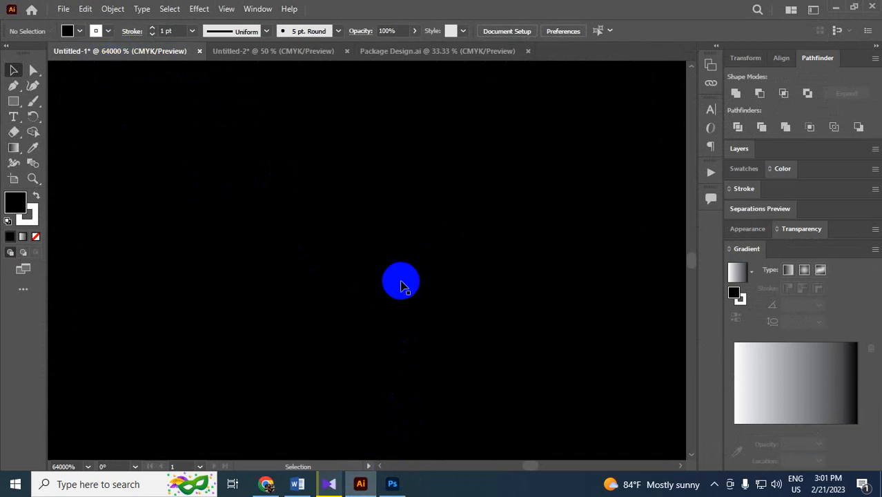
# - Delete the black rectangle from the Untitled-1 artboard
pyautogui.press('a')
pyautogui.scroll(-9, 404, 283)
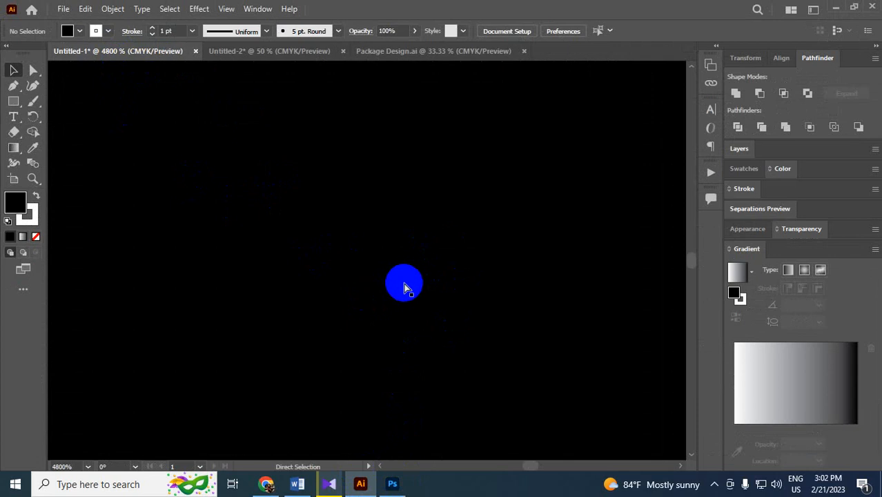
pyautogui.scroll(-6, 407, 288)
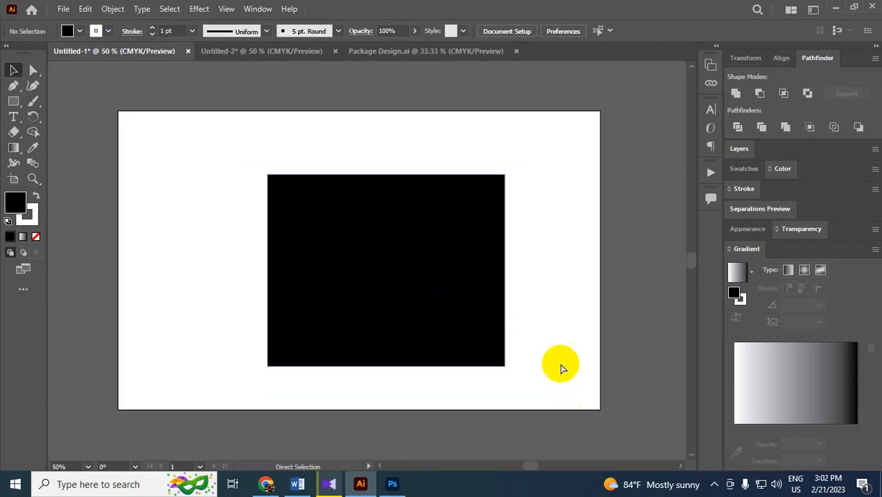
pyautogui.press('v')
pyautogui.click(365, 245)
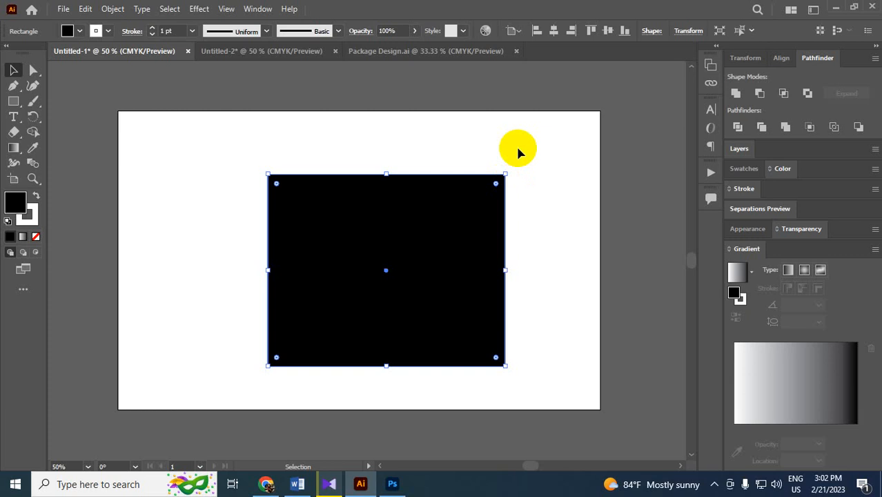
pyautogui.press('Delete')
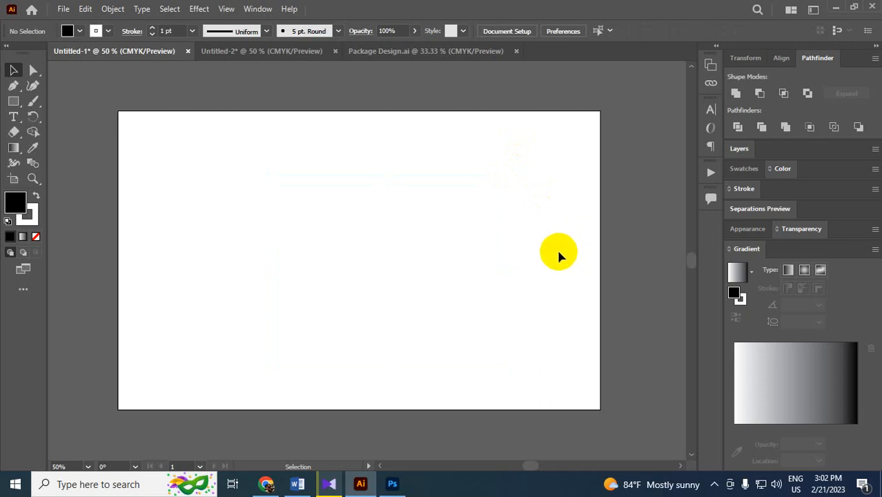
# - Add a person's name in capitals as a horizontal line of 12 pt Myriad Pro text near the artboard's centre
pyautogui.press('space')
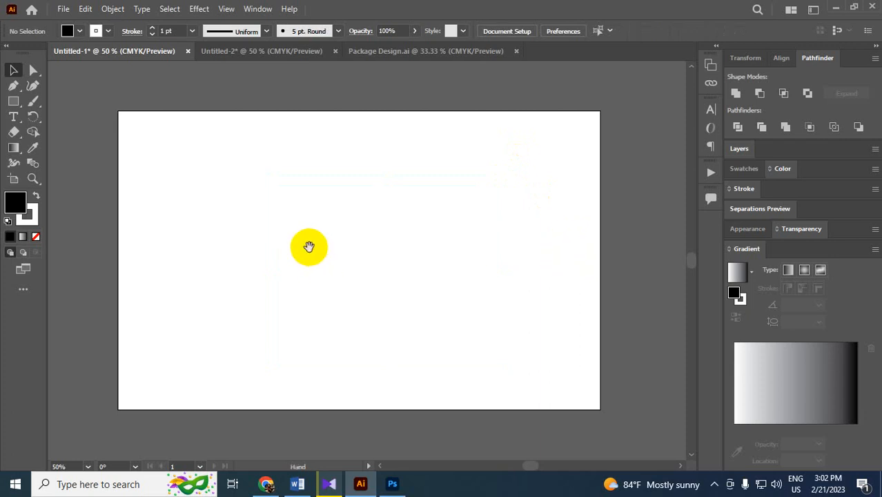
pyautogui.moveTo(309, 246); pyautogui.dragTo(340, 254)
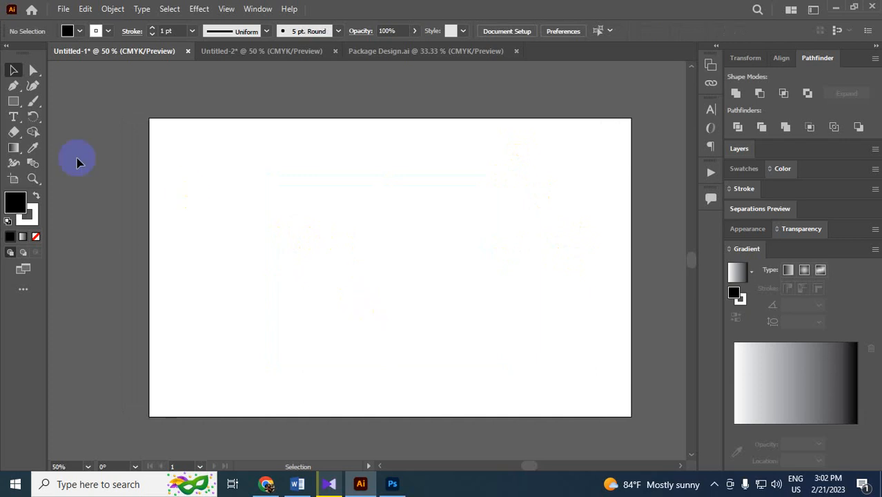
pyautogui.rightClick(14, 120)
pyautogui.click(55, 120)
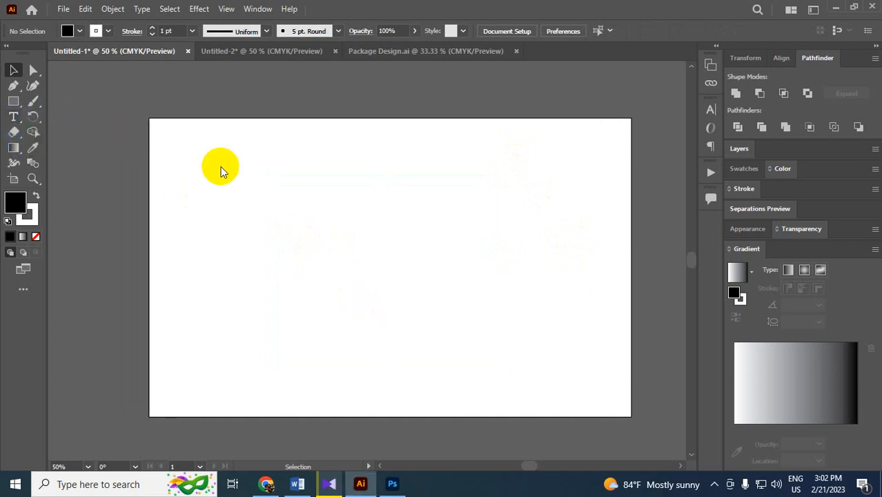
pyautogui.press('t')
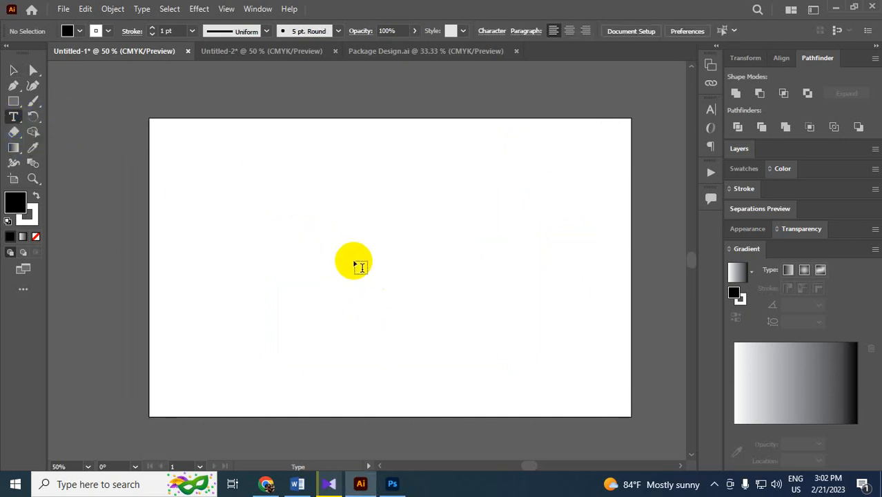
pyautogui.click(355, 262)
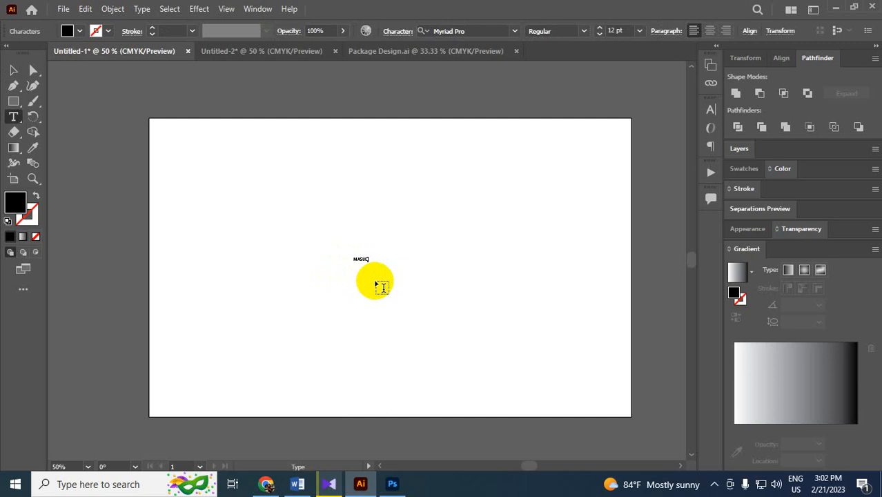
pyautogui.click(13, 70)
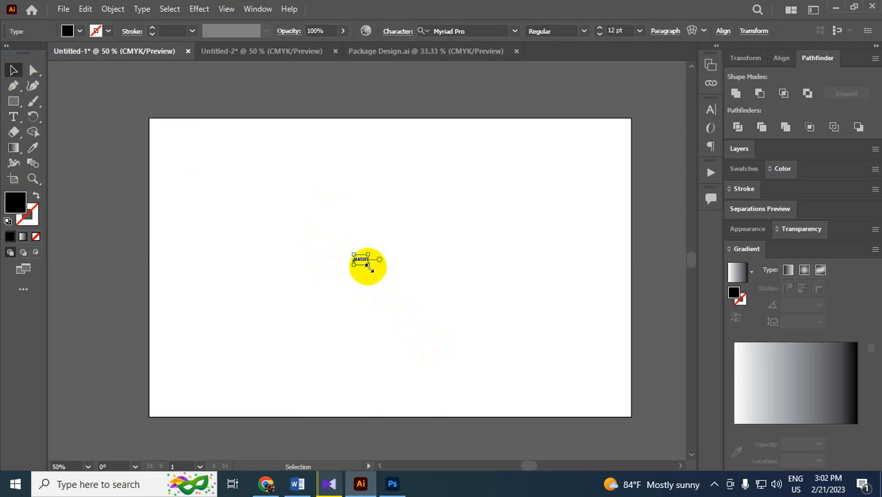
# - Enlarge the name text to about 153 pt, center it roughly on the artboard, and deselect it
pyautogui.moveTo(371, 268); pyautogui.dragTo(542, 325)
pyautogui.moveTo(467, 276); pyautogui.dragTo(428, 245)
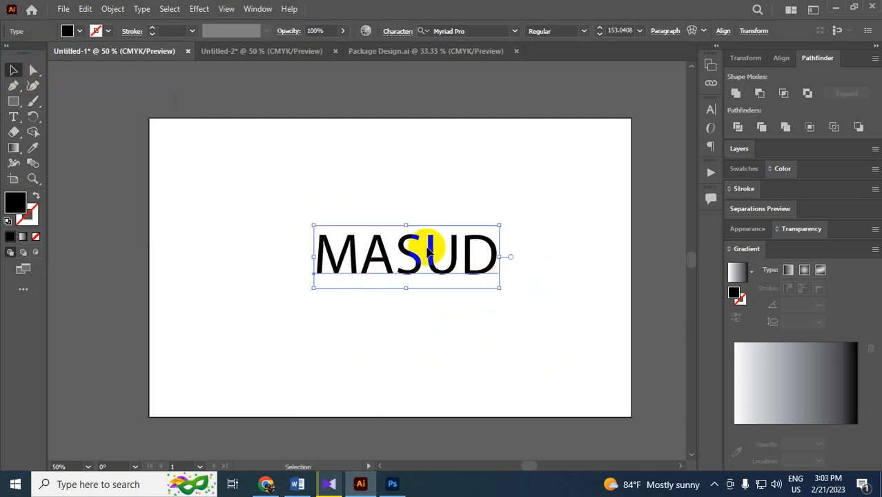
pyautogui.click(409, 103)
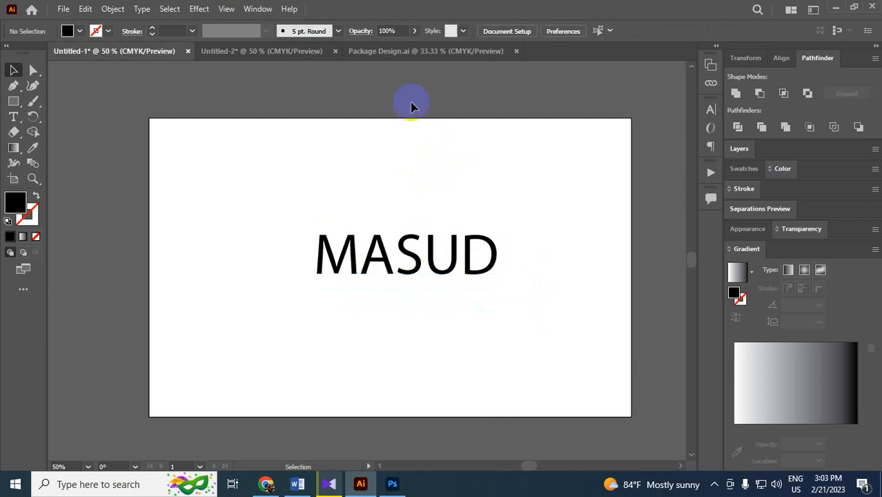
# - Change the name text's font to Roboto Slab Bold
pyautogui.click(428, 253)
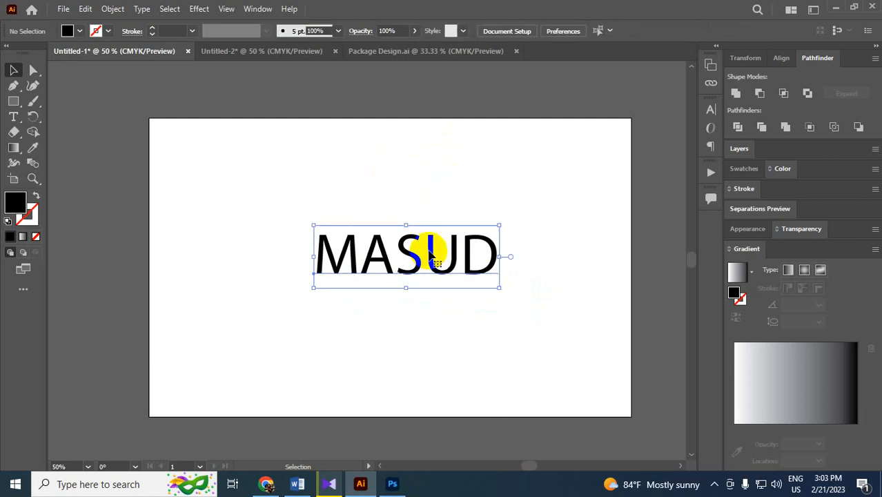
pyautogui.click(471, 31)
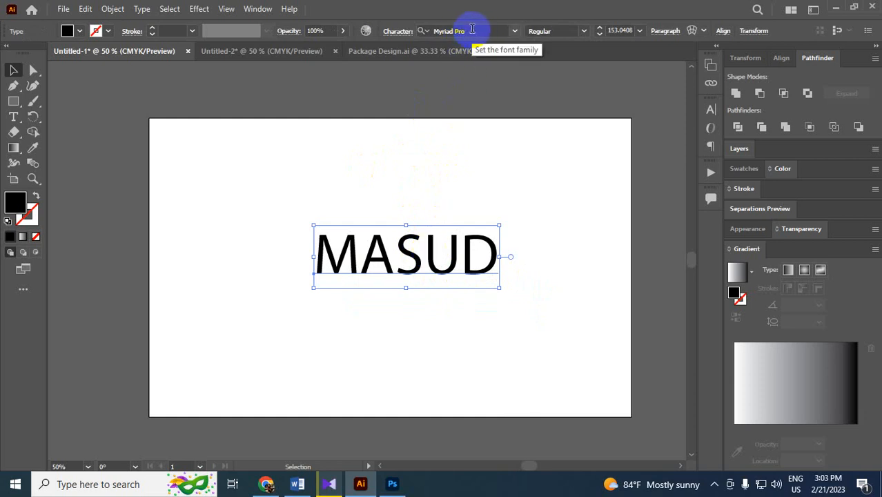
pyautogui.click(472, 30)
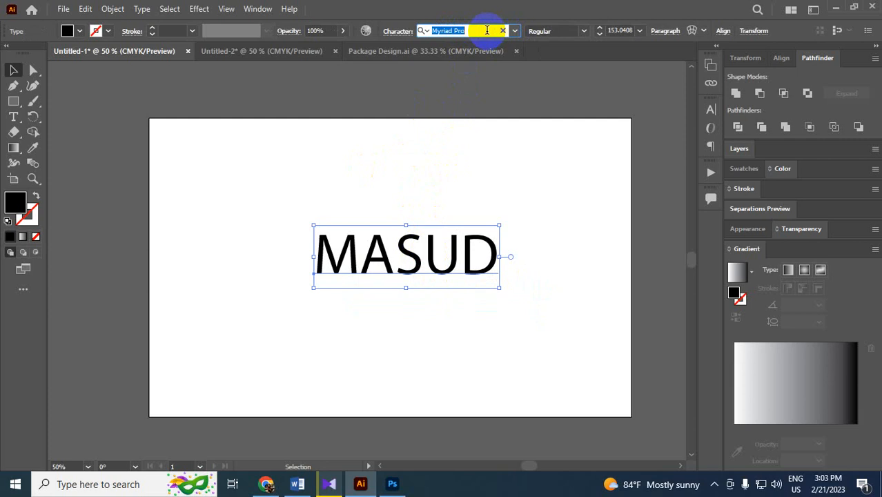
pyautogui.write('ROBOTO')
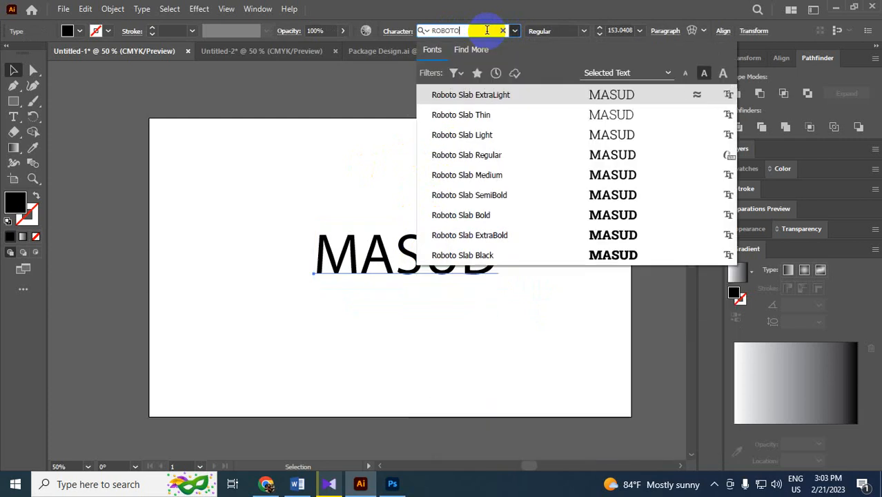
pyautogui.click(501, 215)
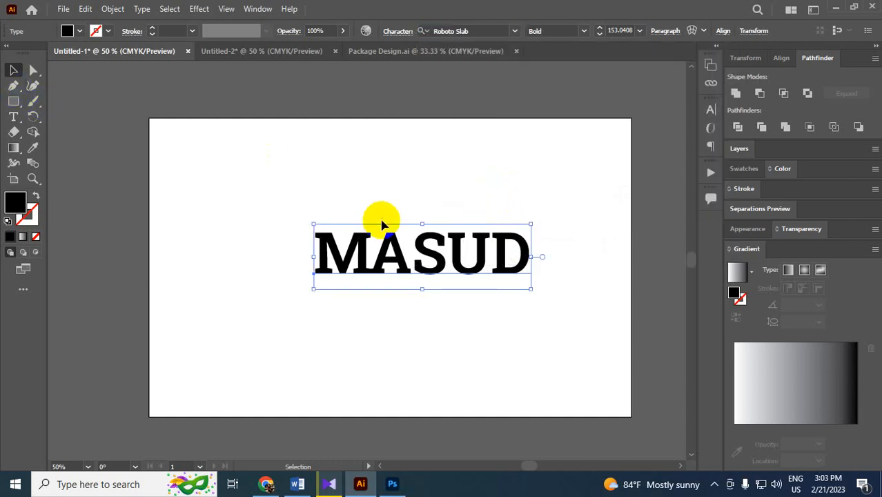
pyautogui.click(314, 252)
# - Switch to Photoshop and remove the black rectangle layer, leaving only the white Background layer
pyautogui.click(394, 482)
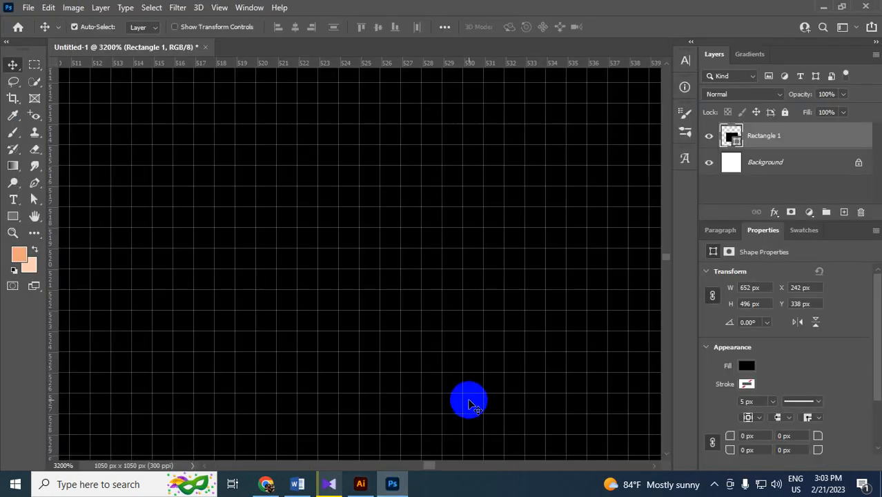
pyautogui.hotkey('ctrl', '-')
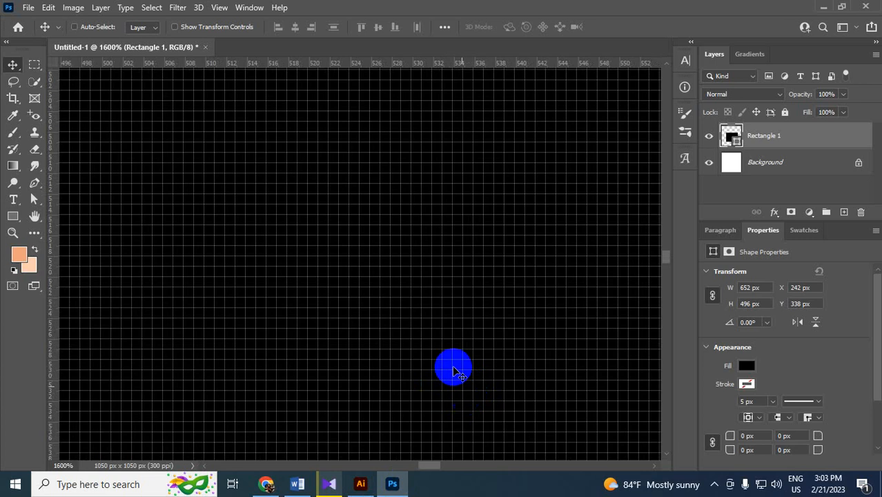
pyautogui.hotkey('ctrl', '-')
pyautogui.hotkey('ctrl', '-')
pyautogui.hotkey('ctrl', '-')
pyautogui.hotkey('ctrl', '-')
pyautogui.hotkey('ctrl', '-')
pyautogui.hotkey('ctrl', '-')
pyautogui.hotkey('ctrl', '-')
pyautogui.hotkey('ctrl', '-')
pyautogui.hotkey('ctrl', '-')
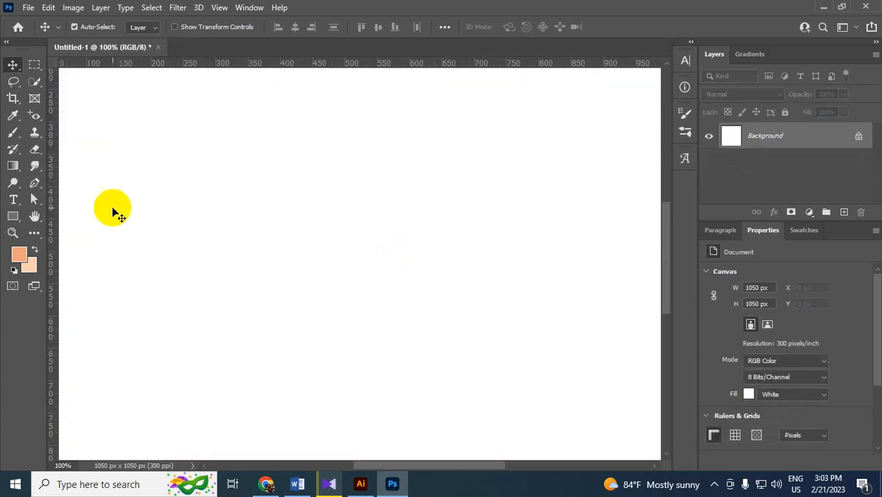
# - Add the same capitalised name as horizontal Abel Regular text at 16.49 pt in light orange, and shift it slightly up and right
pyautogui.click(12, 198)
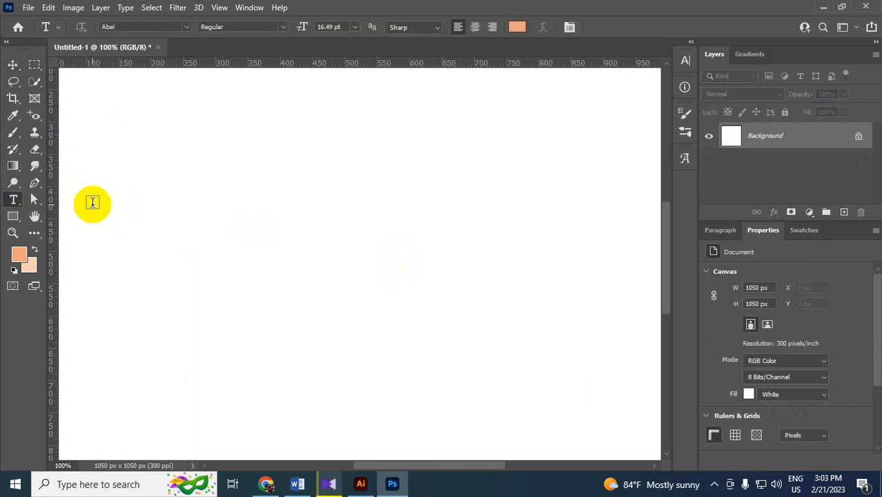
pyautogui.rightClick(14, 201)
pyautogui.click(69, 199)
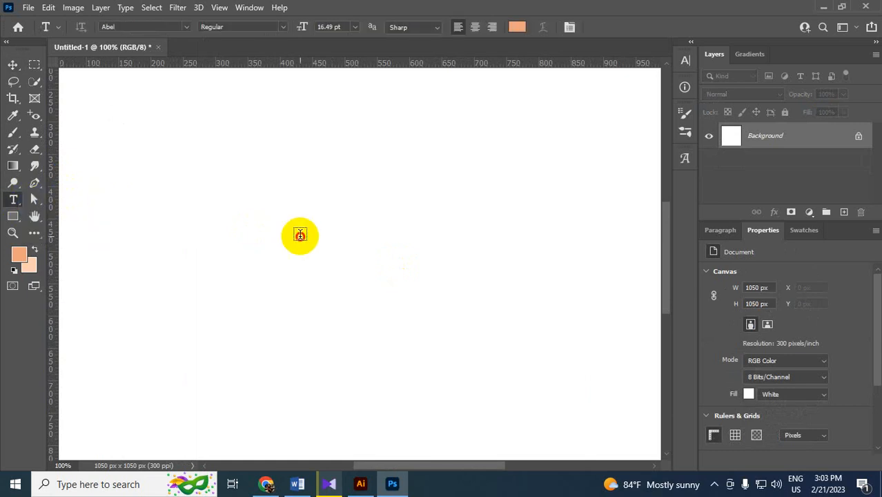
pyautogui.click(300, 236)
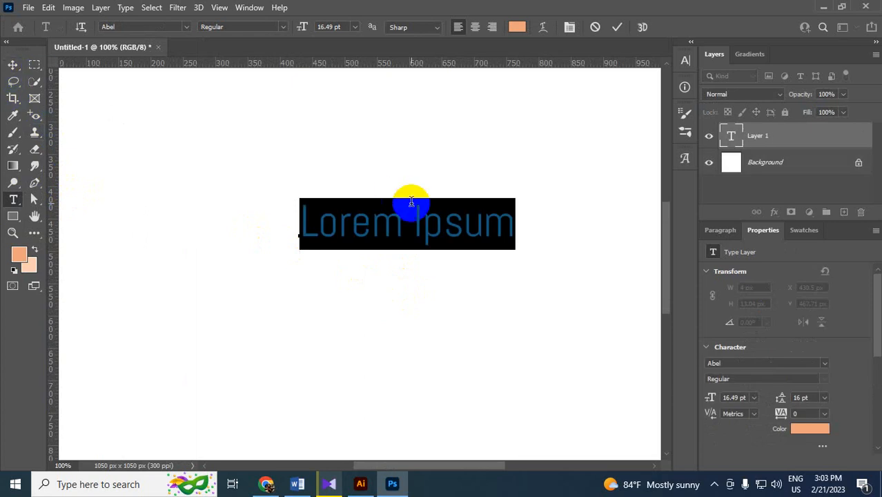
pyautogui.write('MASUD')
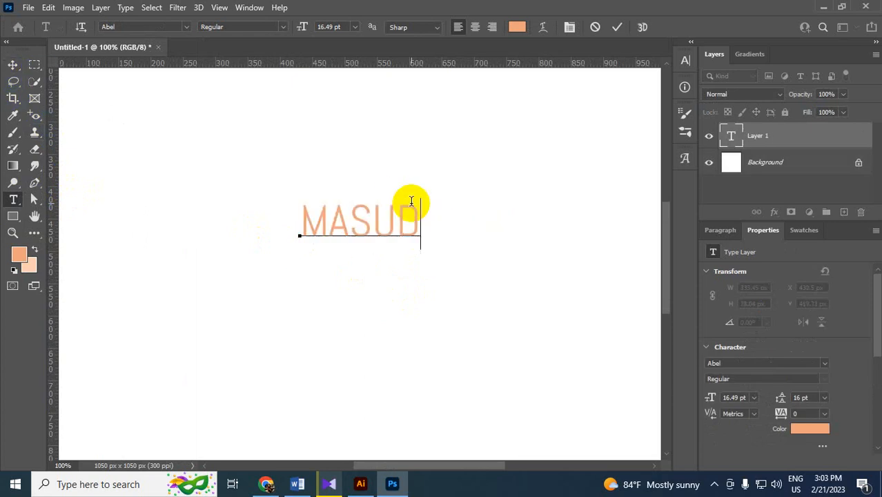
pyautogui.click(13, 65)
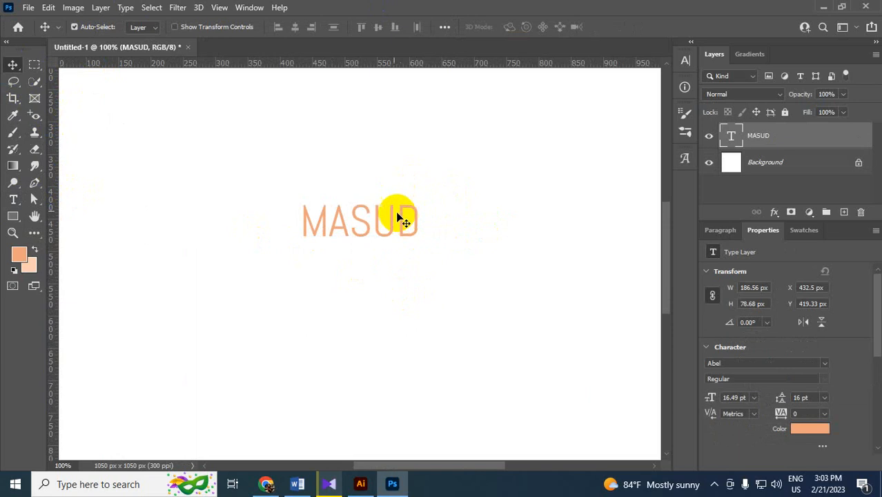
pyautogui.moveTo(378, 218)
pyautogui.mouseDown()
pyautogui.moveTo(375, 195)
pyautogui.moveTo(388, 212)
pyautogui.mouseUp()
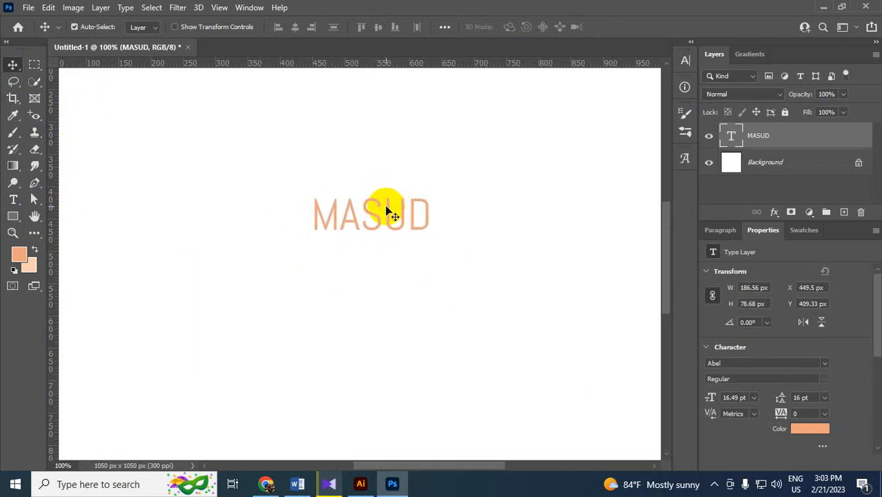
# - Change the name text's font to Roboto Slab Bold in the Photoshop document
pyautogui.doubleClick(732, 137)
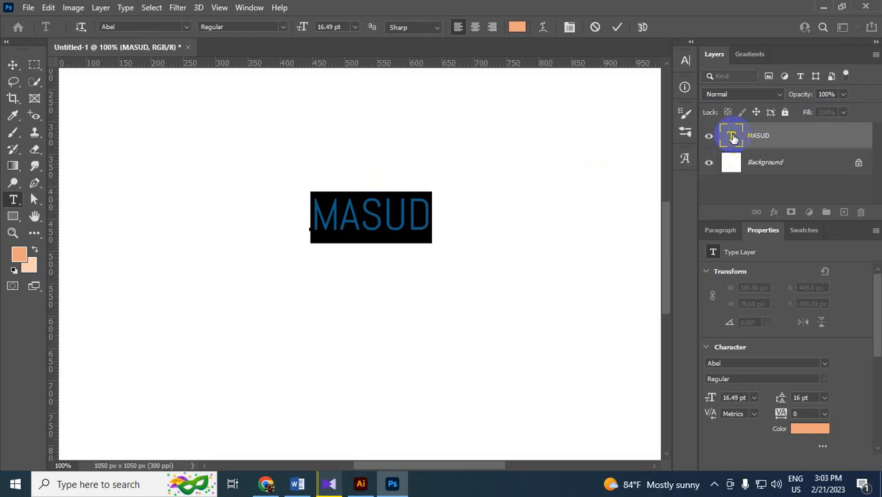
pyautogui.click(175, 26)
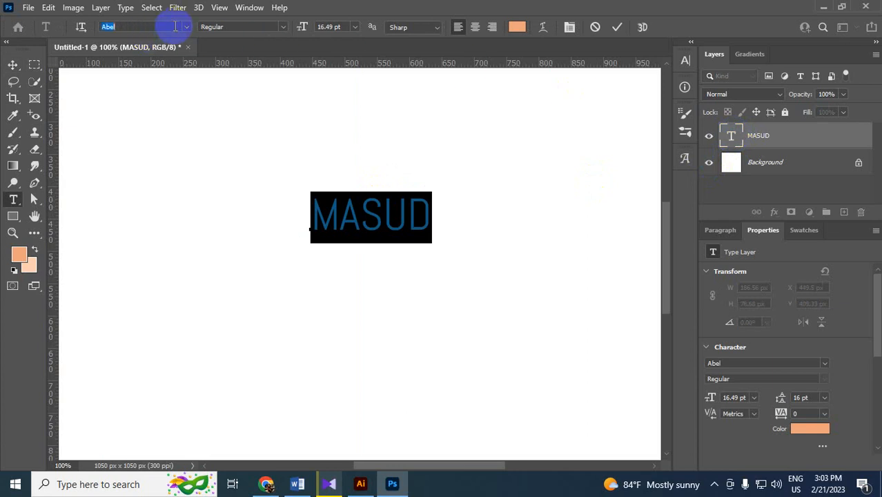
pyautogui.click(175, 26)
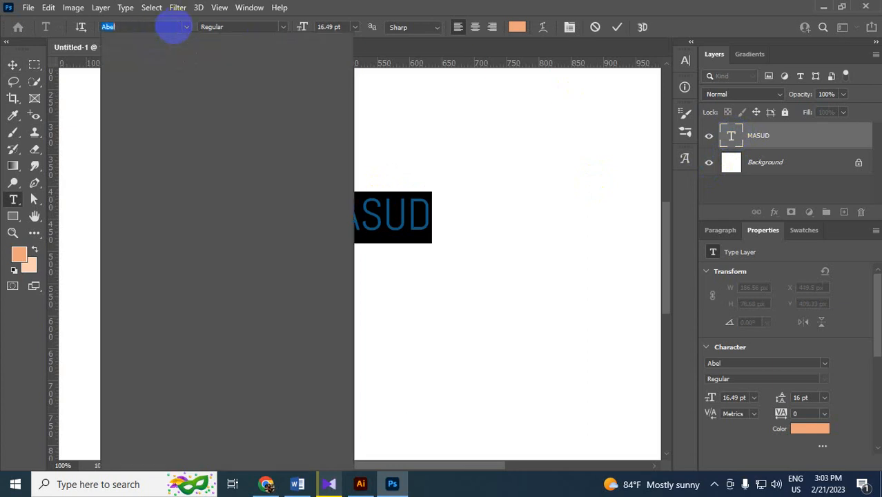
pyautogui.write('ROBOTO')
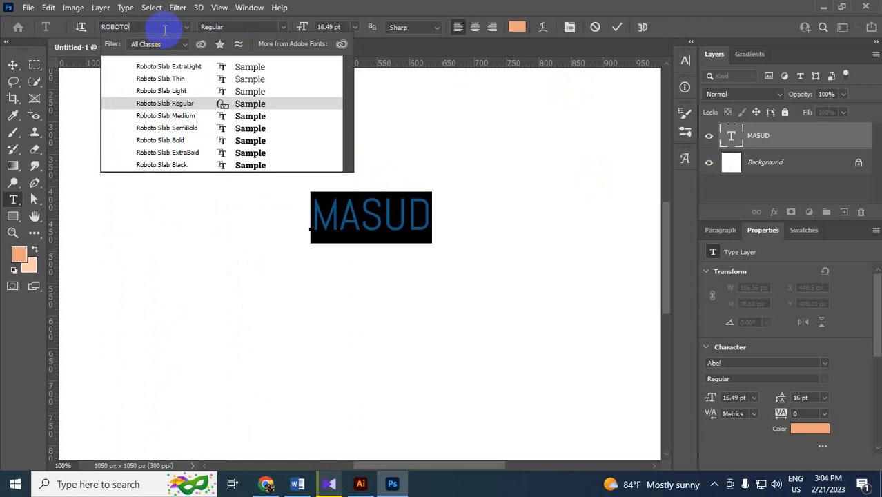
pyautogui.click(163, 116)
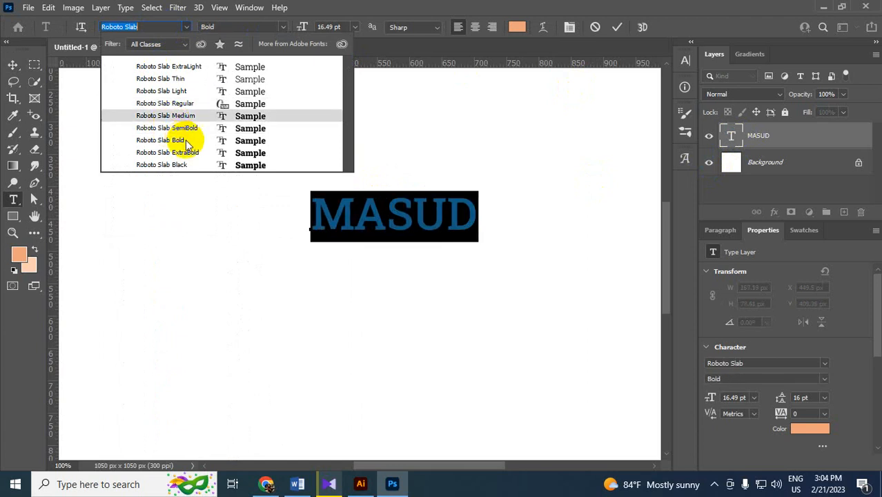
pyautogui.click(185, 140)
pyautogui.click(15, 65)
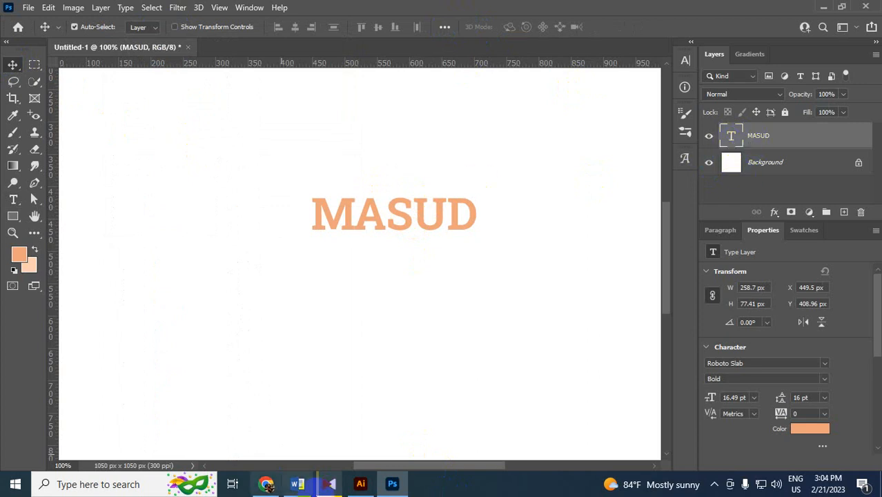
# - Switch to Illustrator and move the name text to the upper part of the artboard
pyautogui.click(360, 484)
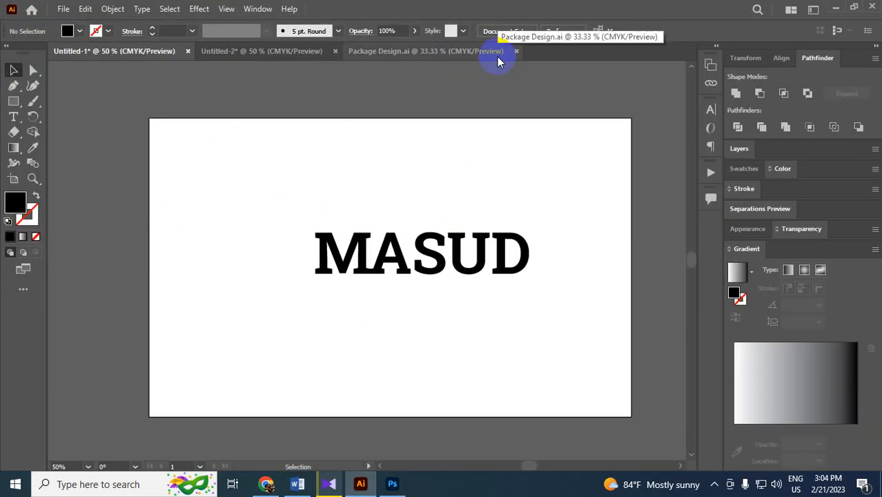
pyautogui.hotkey('ctrl', '+')
pyautogui.hotkey('ctrl', '+')
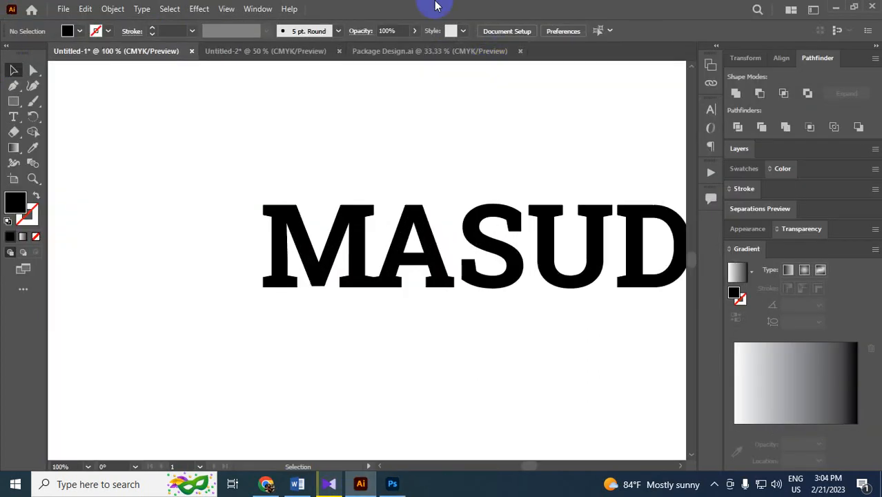
pyautogui.moveTo(515, 256); pyautogui.dragTo(411, 256)
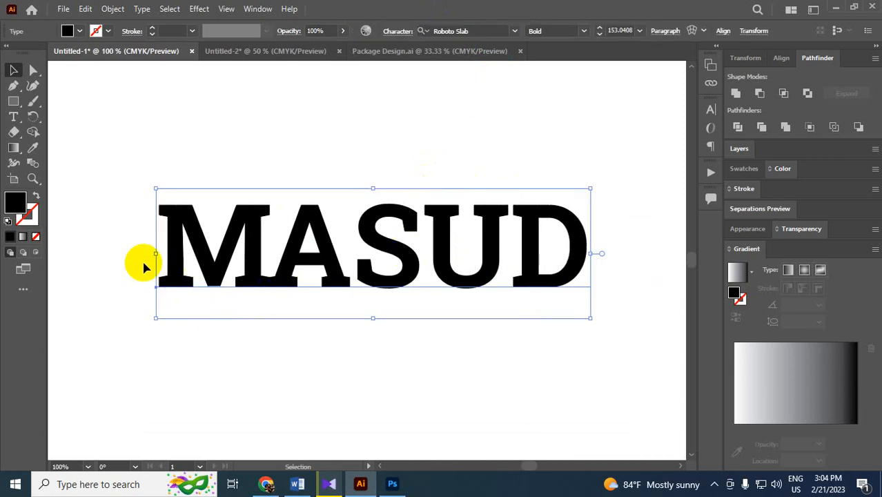
pyautogui.click(439, 332)
pyautogui.click(391, 255)
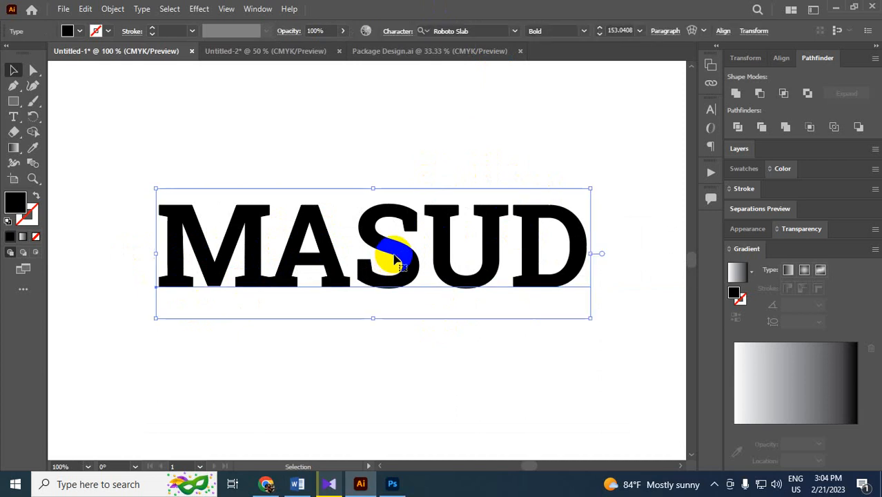
pyautogui.click(381, 145)
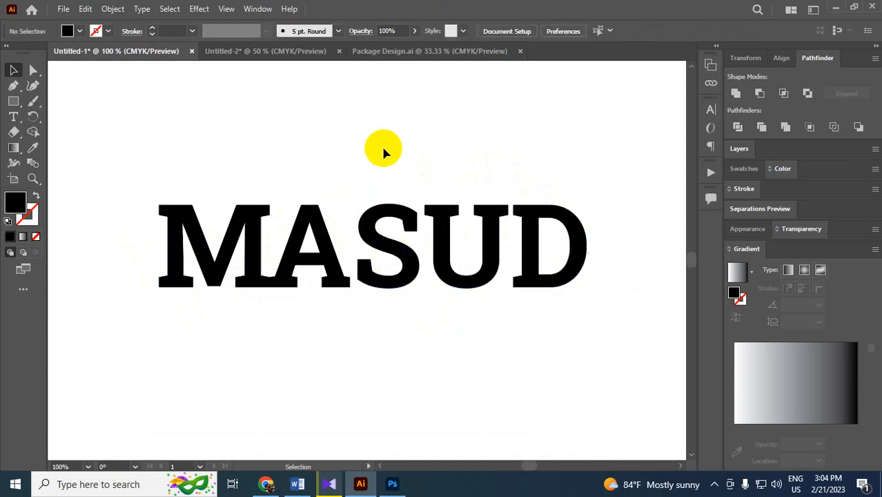
pyautogui.click(436, 258)
pyautogui.moveTo(321, 242); pyautogui.dragTo(371, 119)
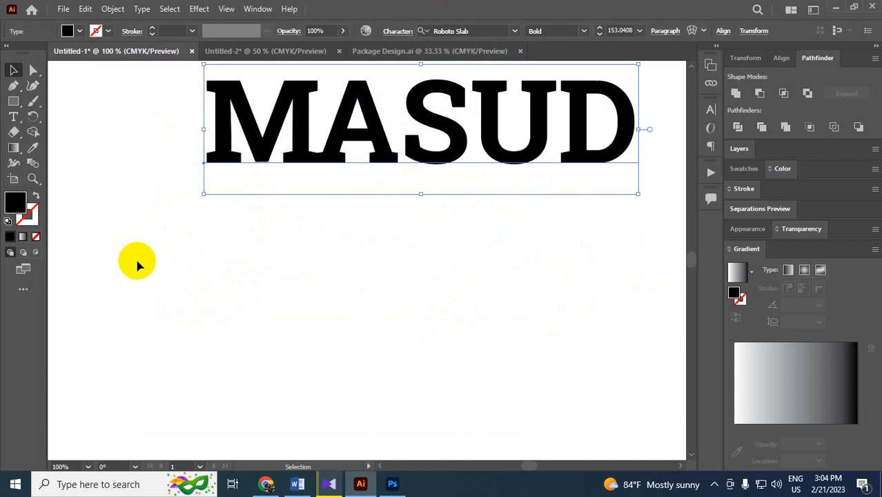
# - Draw a black rectangle without a stroke centrally below the name text, and deselect it
pyautogui.press('space')
pyautogui.moveTo(109, 221); pyautogui.dragTo(236, 203)
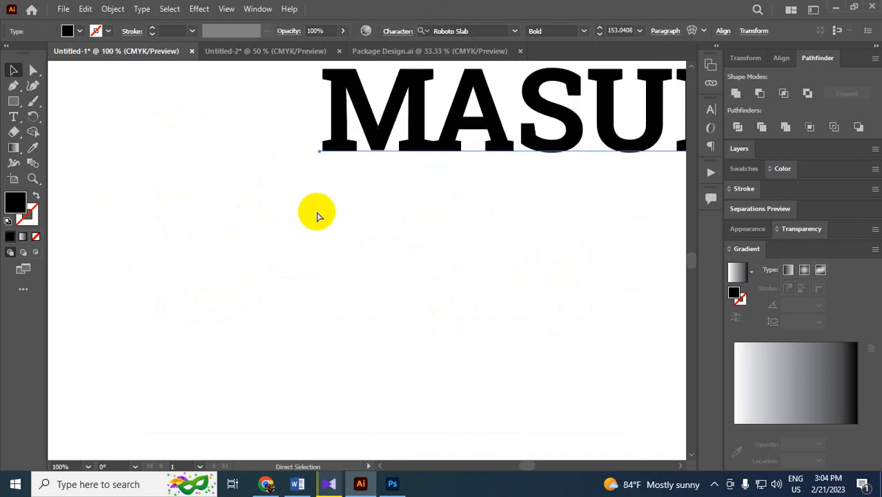
pyautogui.hotkey('ctrl', '-')
pyautogui.scroll(-2, 344, 203)
pyautogui.scroll(-2, 345, 197)
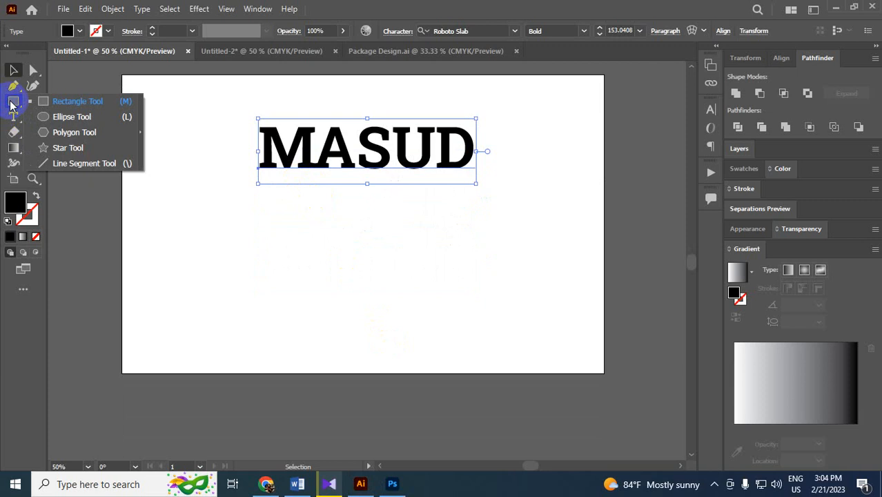
pyautogui.moveTo(14, 101); pyautogui.dragTo(80, 102)
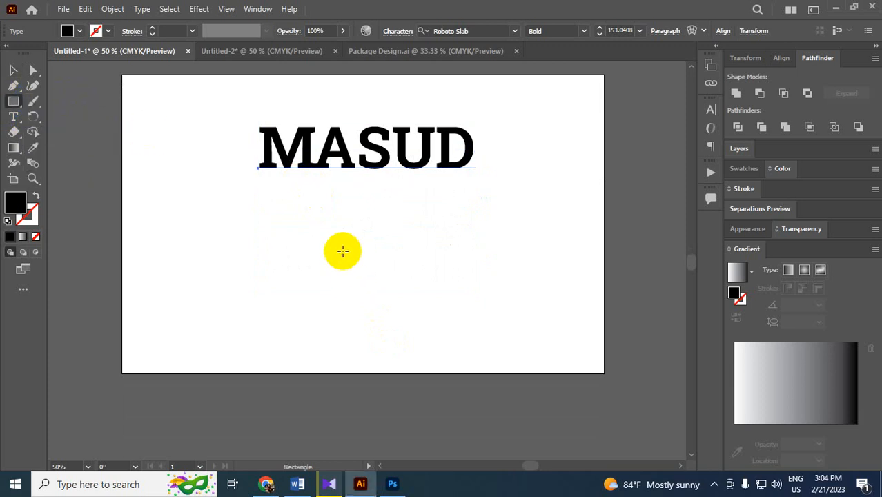
pyautogui.moveTo(281, 219); pyautogui.dragTo(451, 329)
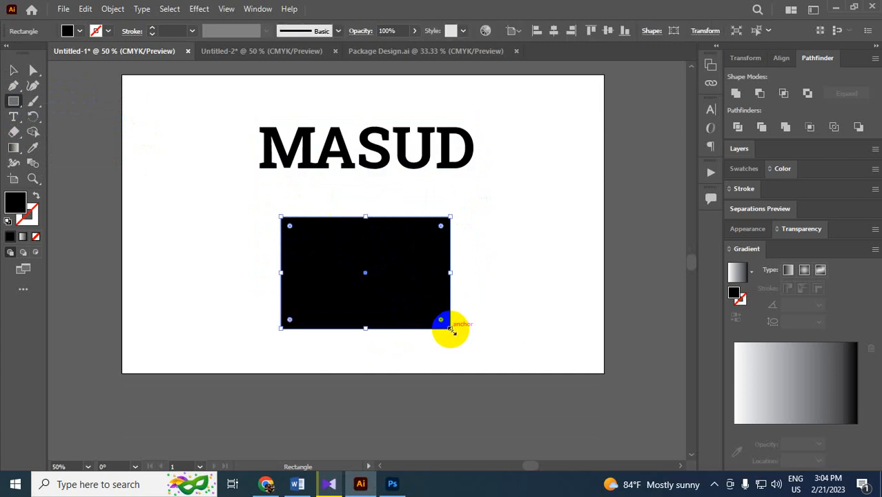
pyautogui.click(16, 71)
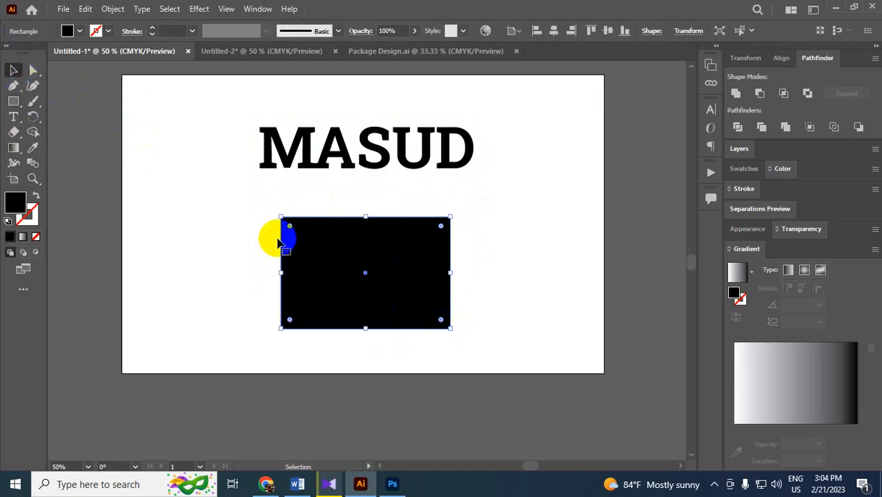
pyautogui.click(185, 185)
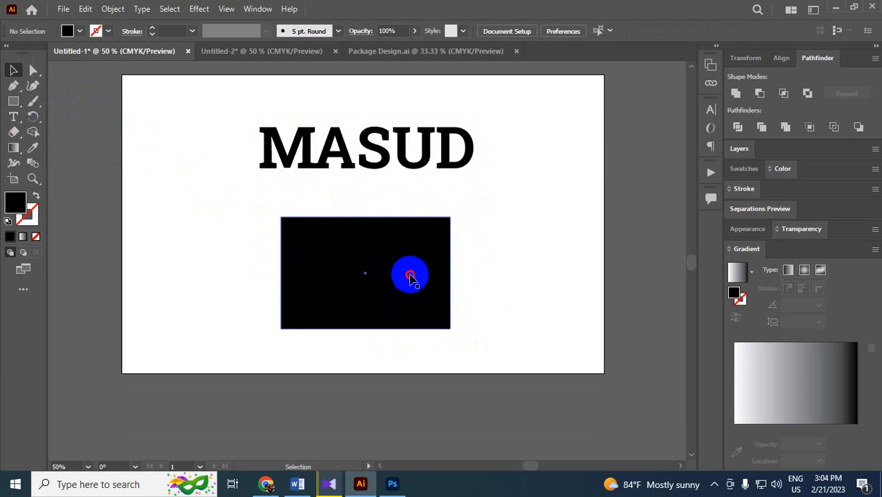
# - Round all four corners of the black rectangle slightly and move it to the artboard's upper-left corner, overlapping the name text
pyautogui.click(412, 276)
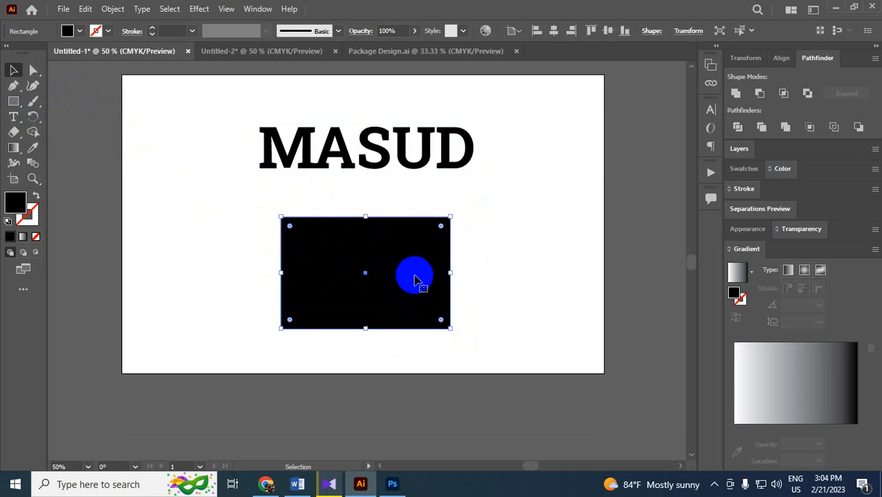
pyautogui.click(291, 228)
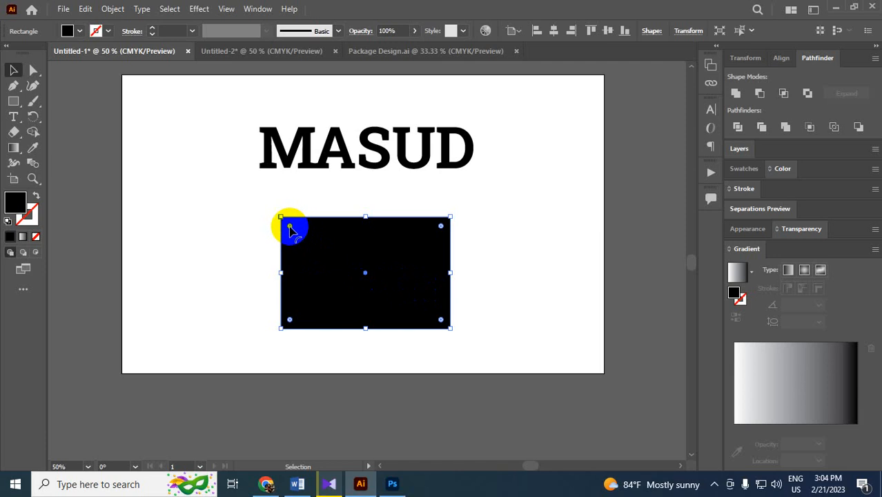
pyautogui.moveTo(290, 229); pyautogui.dragTo(297, 233)
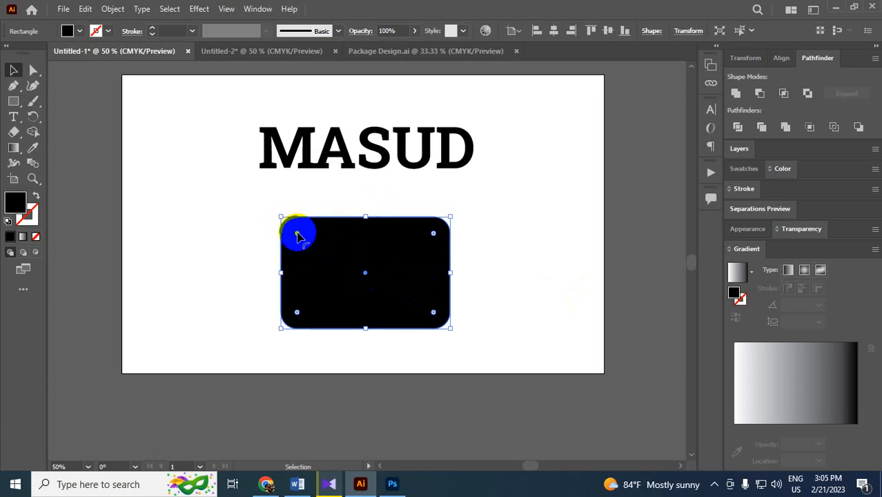
pyautogui.moveTo(298, 234); pyautogui.dragTo(185, 120)
# - Draw a black circle with the Ellipse tool below the name text, and shift it slightly up and left
pyautogui.moveTo(17, 101); pyautogui.dragTo(77, 118)
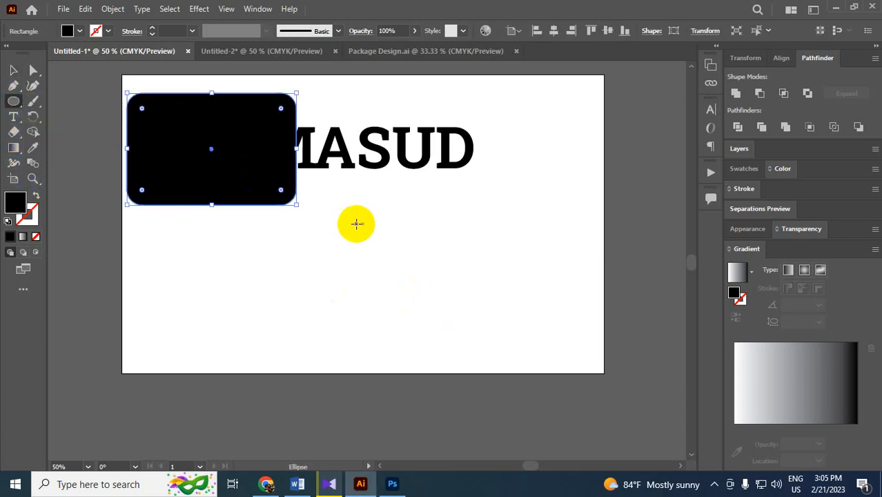
pyautogui.moveTo(356, 224)
pyautogui.mouseDown()
pyautogui.moveTo(499, 336)
pyautogui.moveTo(477, 315)
pyautogui.mouseUp()
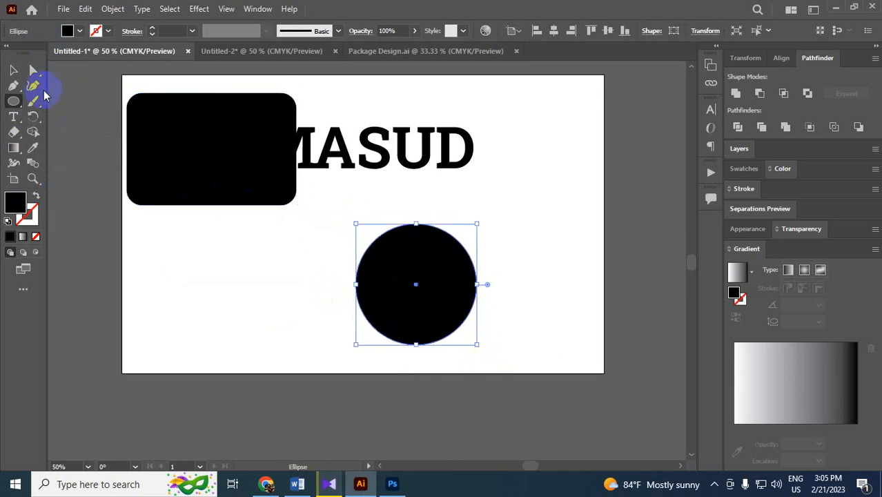
pyautogui.click(13, 69)
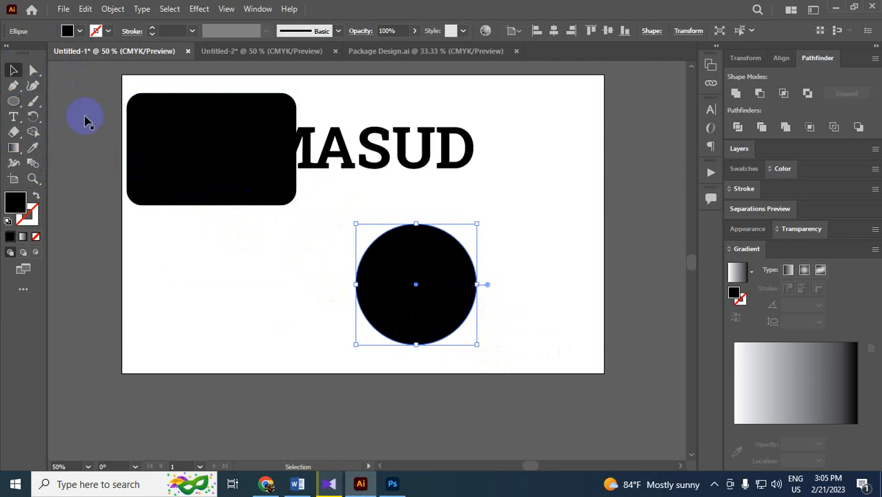
pyautogui.moveTo(427, 272); pyautogui.dragTo(420, 253)
pyautogui.click(502, 238)
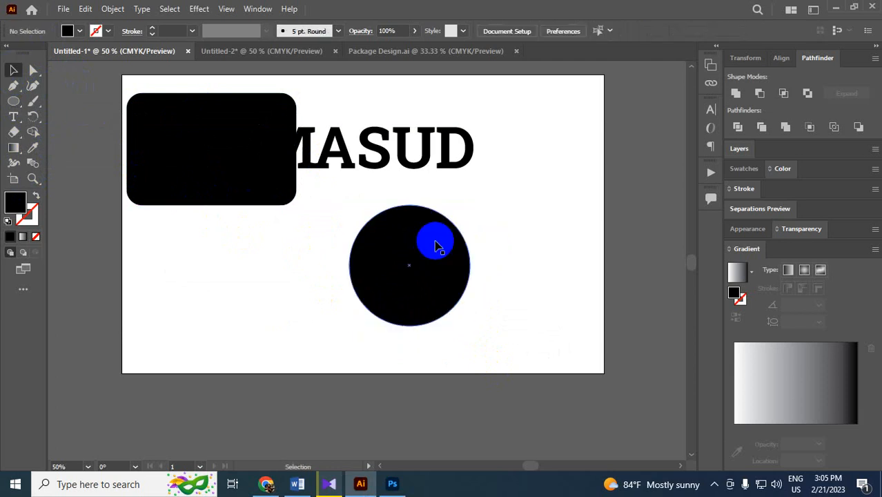
pyautogui.click(436, 246)
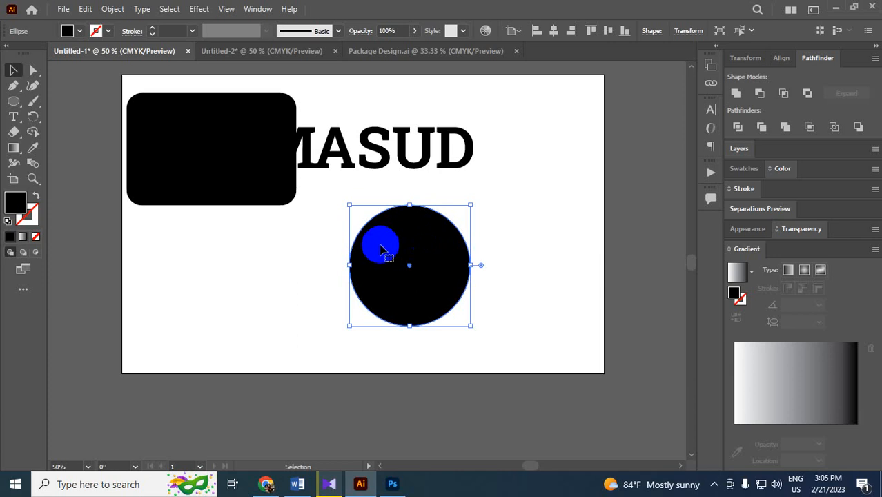
# - Swap the circle's fill and stroke so it has no fill and a 1 pt black outline
pyautogui.click(15, 103)
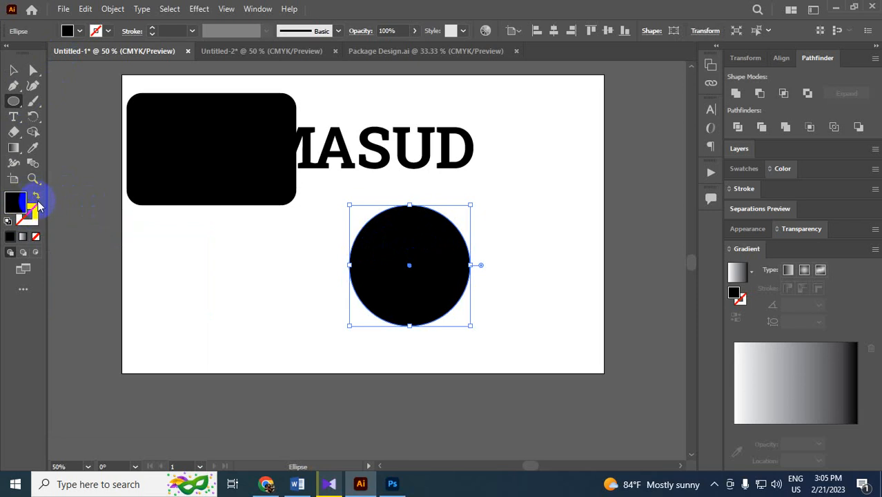
pyautogui.click(36, 199)
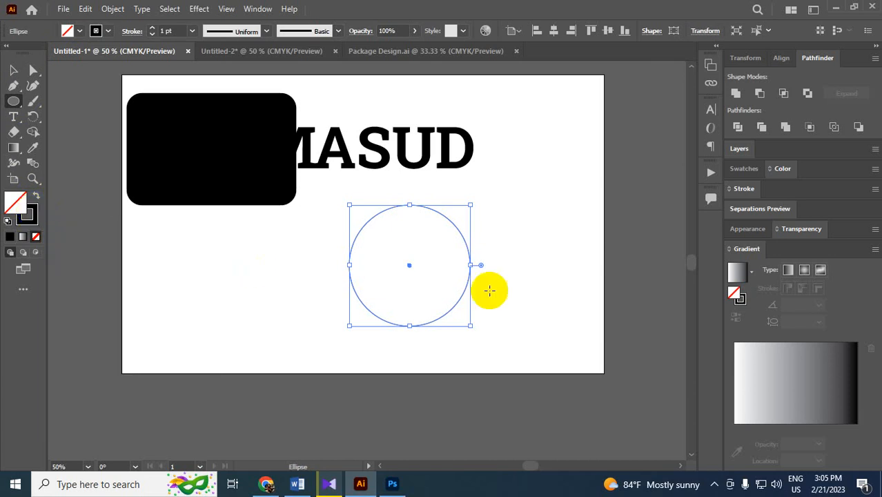
pyautogui.click(180, 31)
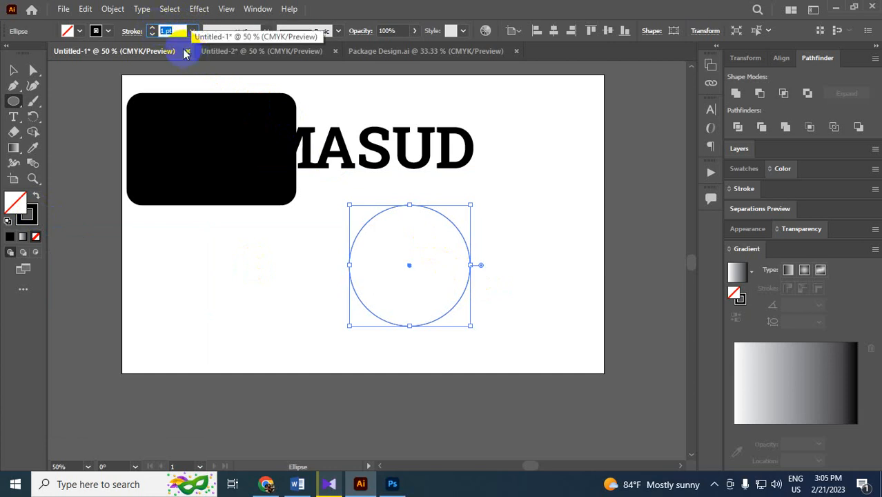
# - Switch to Photoshop and draw a black circle shape about 401 px in diameter over the name text
pyautogui.click(391, 483)
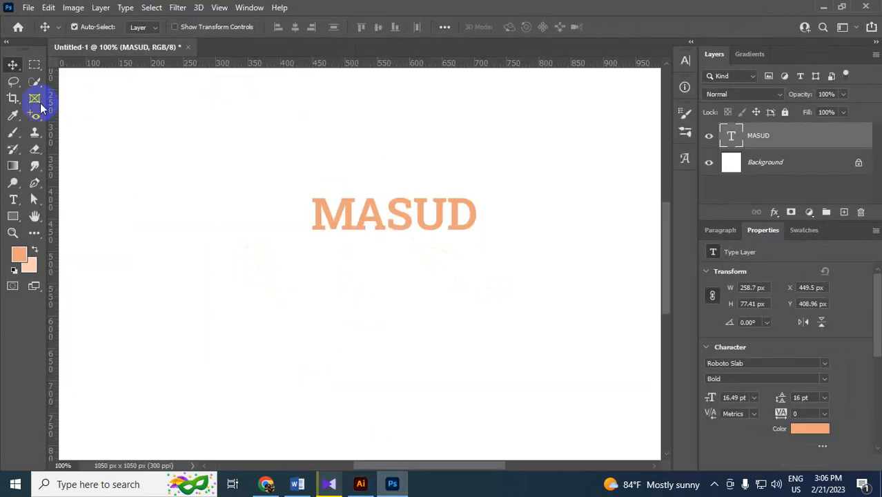
pyautogui.rightClick(19, 214)
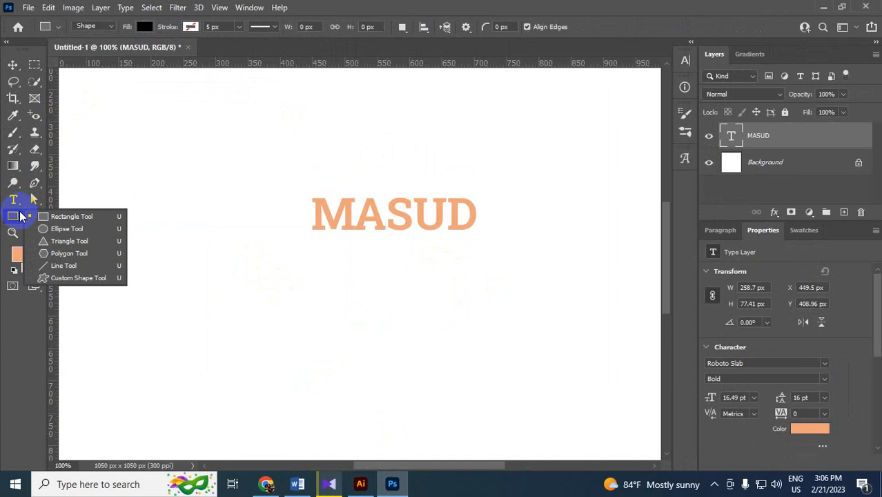
pyautogui.click(73, 228)
pyautogui.moveTo(249, 142); pyautogui.dragTo(580, 401)
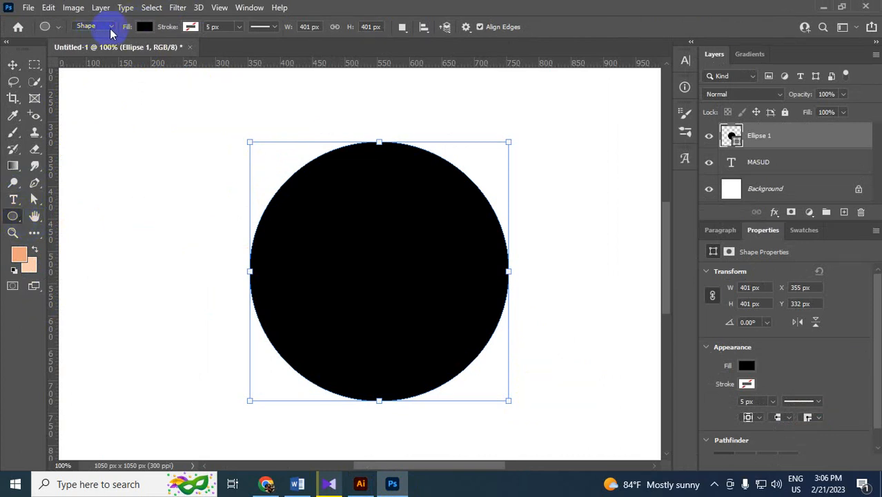
# - Set the circle's fill to none and give it a black 5 px stroke
pyautogui.click(143, 27)
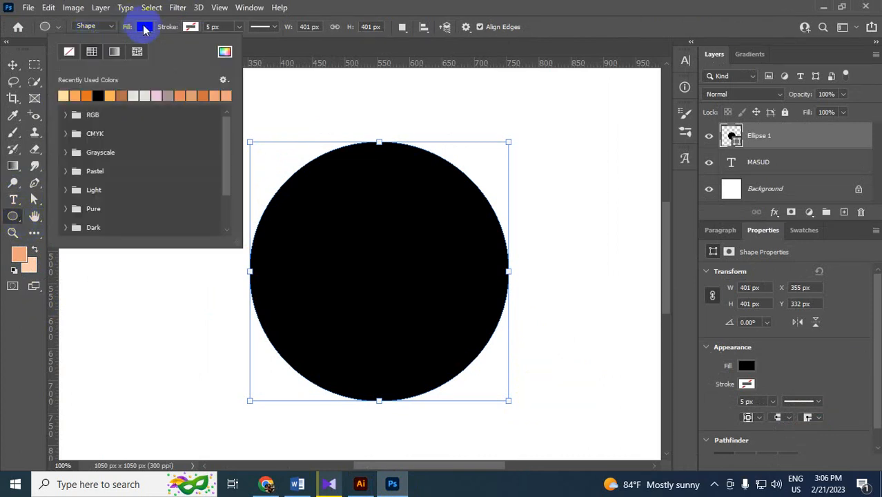
pyautogui.click(69, 54)
pyautogui.click(191, 27)
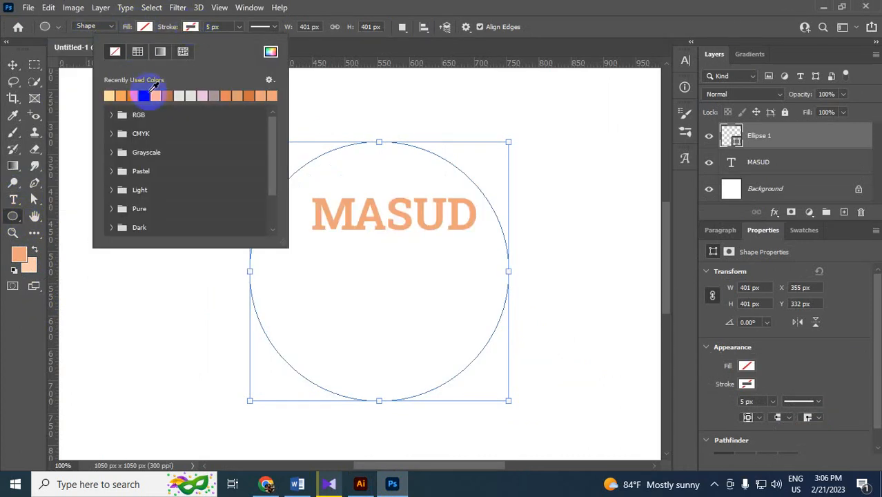
pyautogui.click(148, 95)
pyautogui.click(432, 6)
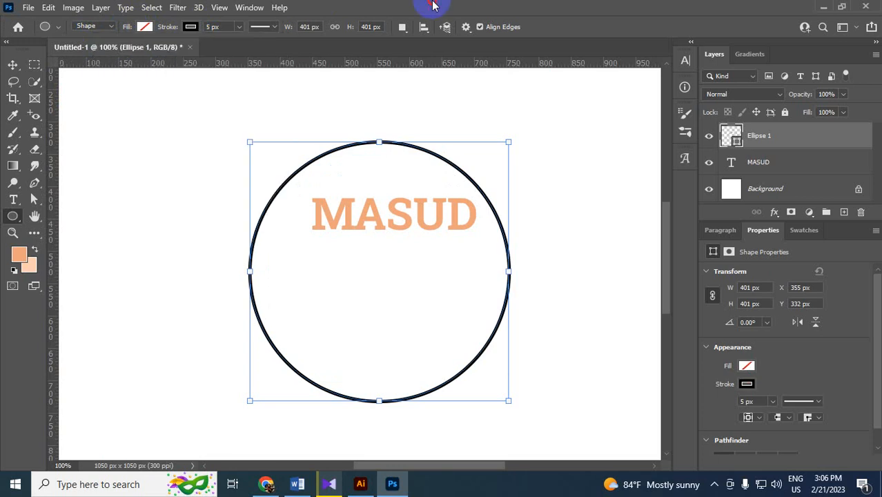
# - Switch to Illustrator and set the outlined circle's stroke weight to 15 pt
pyautogui.click(226, 25)
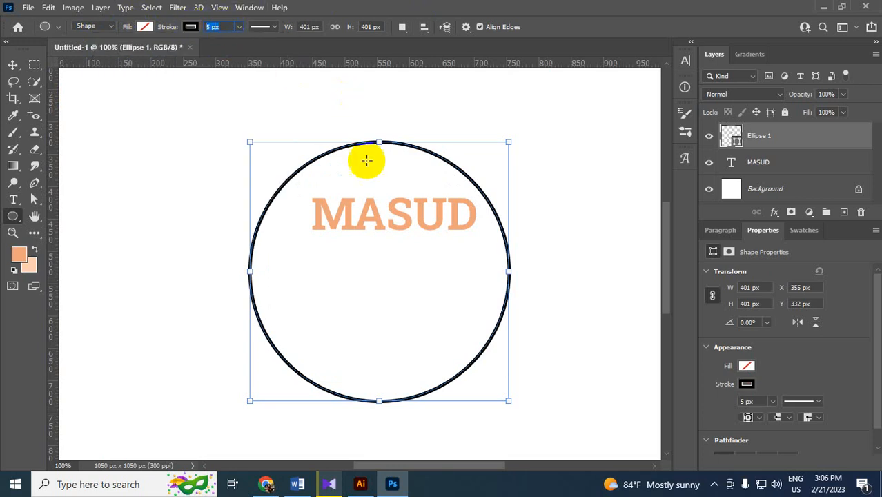
pyautogui.click(13, 66)
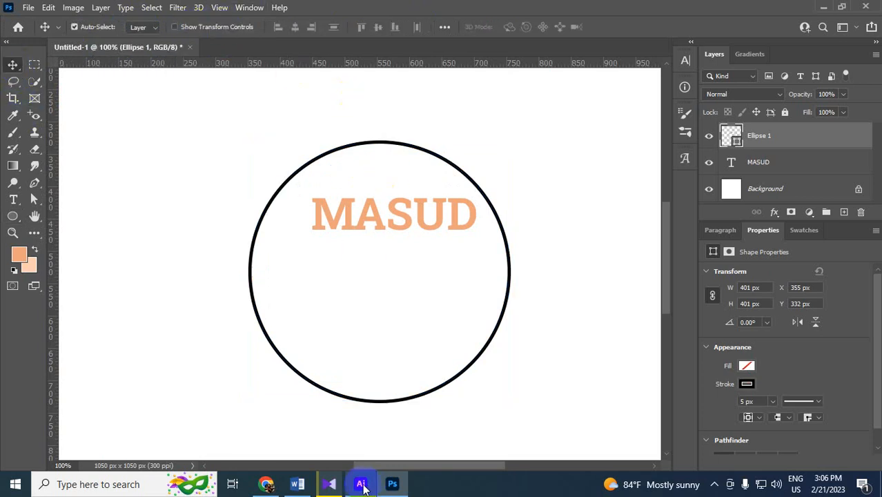
pyautogui.click(361, 484)
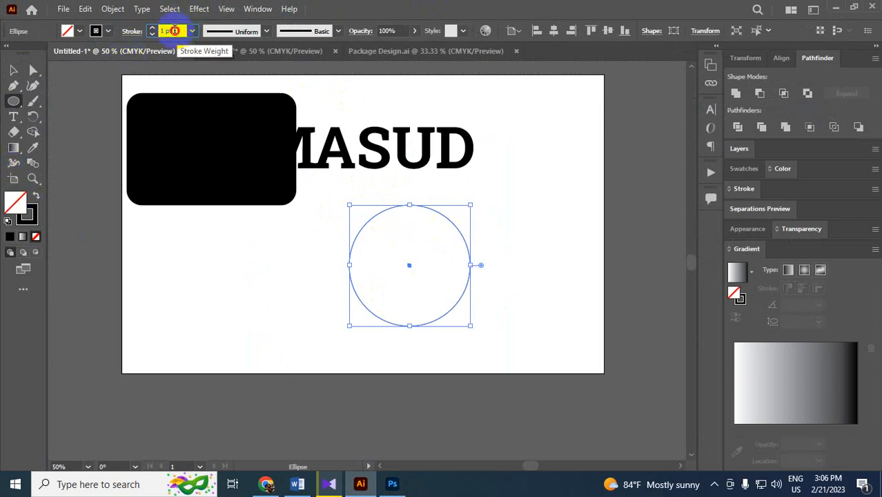
pyautogui.click(174, 30)
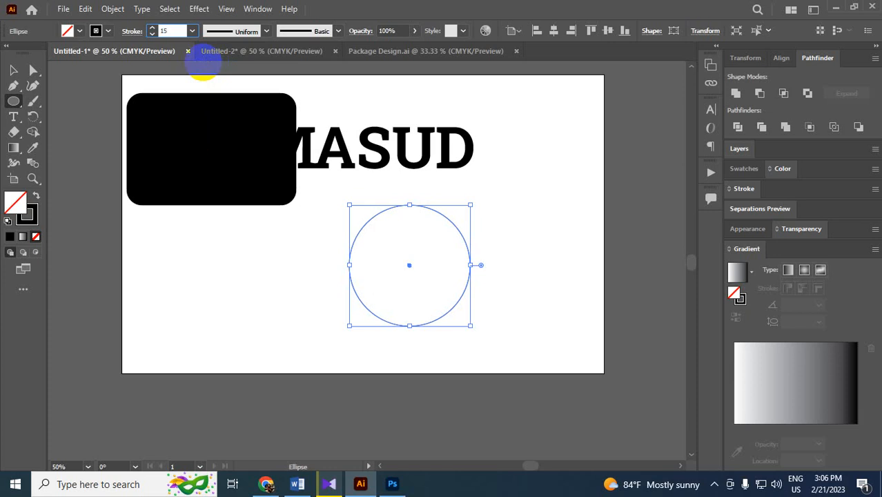
pyautogui.write('15')
pyautogui.press('Return')
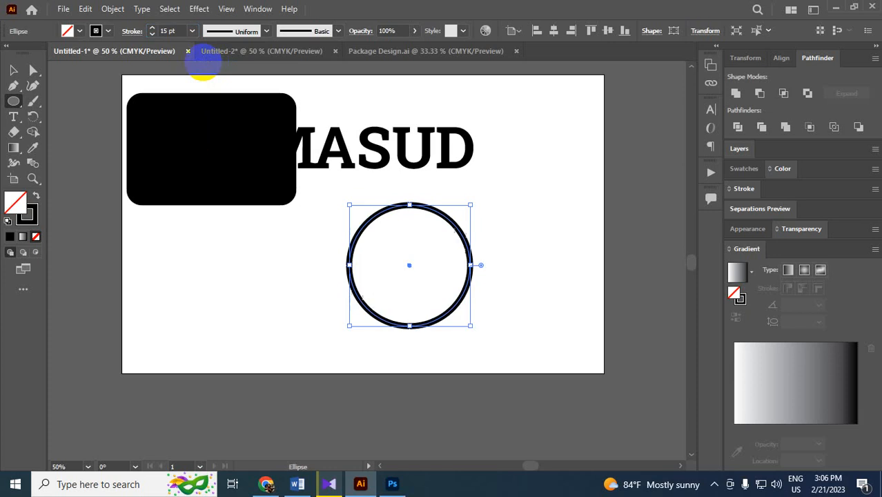
pyautogui.click(12, 71)
pyautogui.click(535, 192)
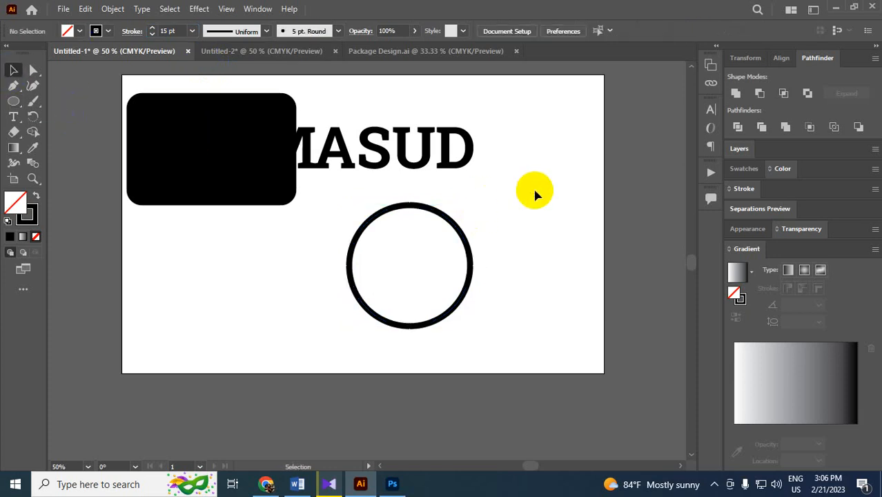
# - Shift the thick-outlined circle slightly right, and move it back left below the name text
pyautogui.moveTo(442, 214)
pyautogui.mouseDown()
pyautogui.moveTo(481, 205)
pyautogui.moveTo(468, 211)
pyautogui.mouseUp()
pyautogui.click(538, 205)
pyautogui.hotkey('ctrl', '+')
pyautogui.hotkey('ctrl', '+')
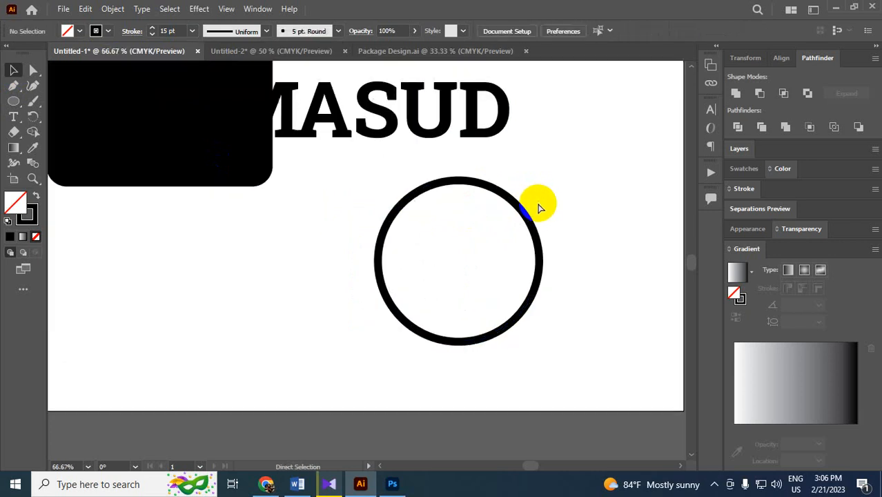
pyautogui.moveTo(461, 157); pyautogui.dragTo(344, 142)
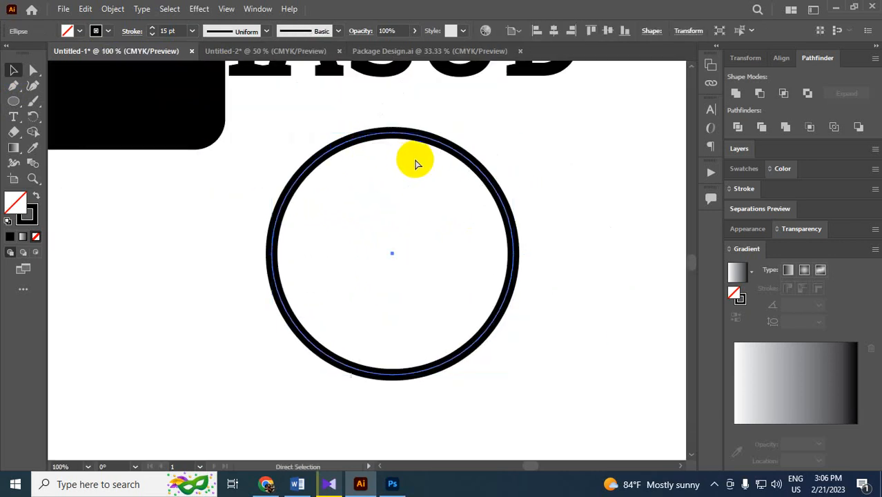
pyautogui.hotkey('ctrl', '-')
pyautogui.hotkey('ctrl', '-')
pyautogui.hotkey('ctrl', '-')
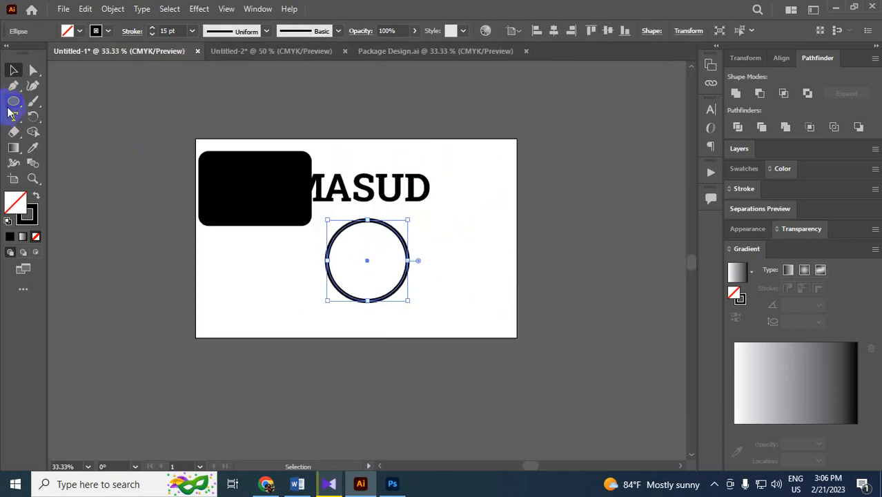
pyautogui.click(12, 103)
pyautogui.moveTo(20, 111); pyautogui.dragTo(66, 131)
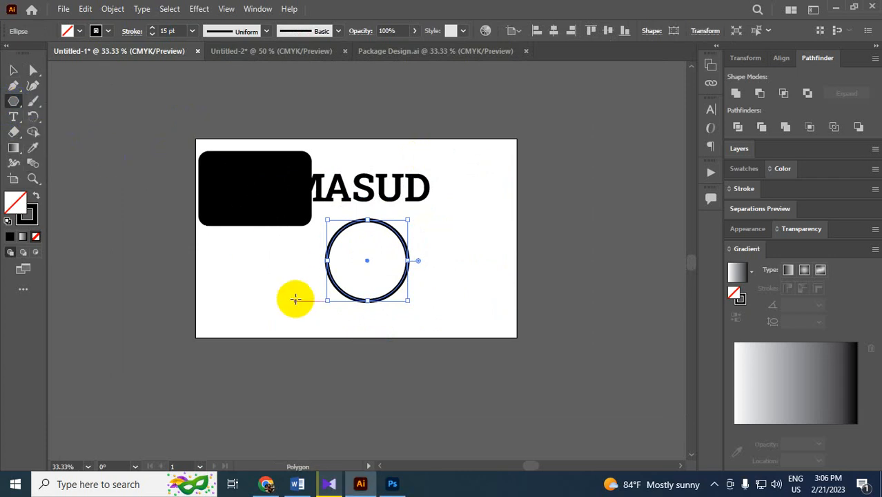
pyautogui.click(13, 70)
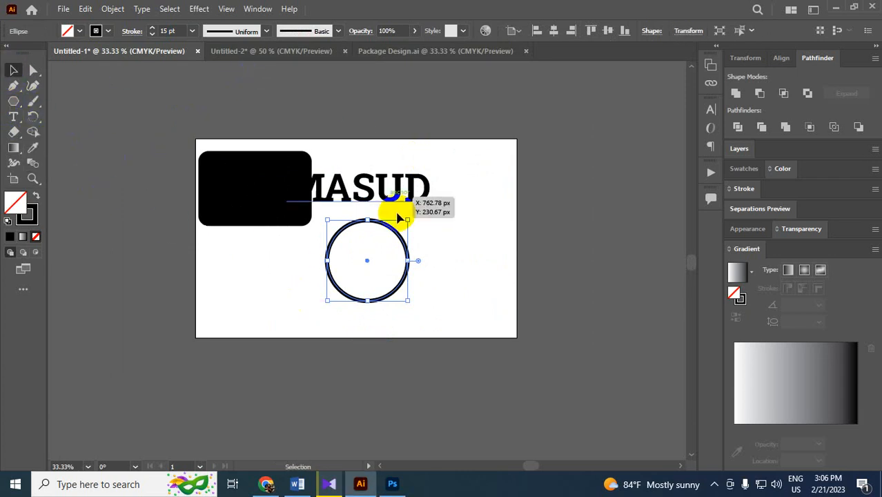
# - Apply the symmetric lens-shaped variable width profile to the circle's stroke and examine the tapered outline up close
pyautogui.click(261, 32)
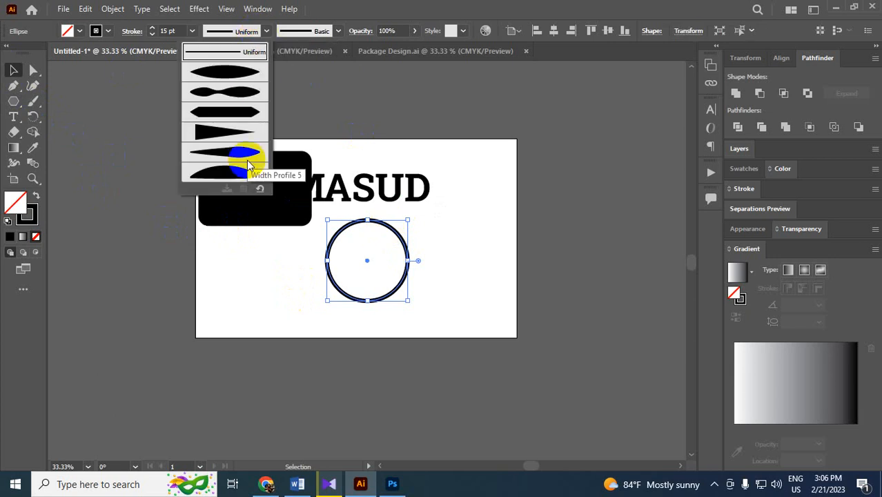
pyautogui.click(236, 77)
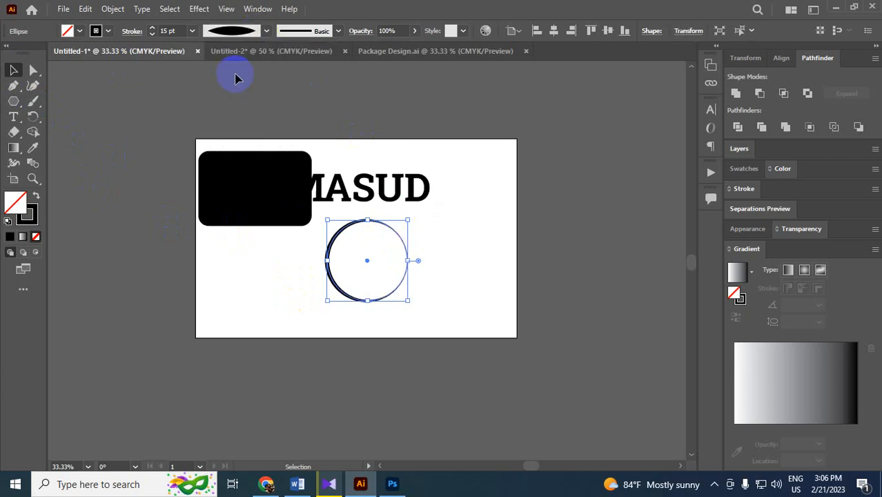
pyautogui.click(245, 36)
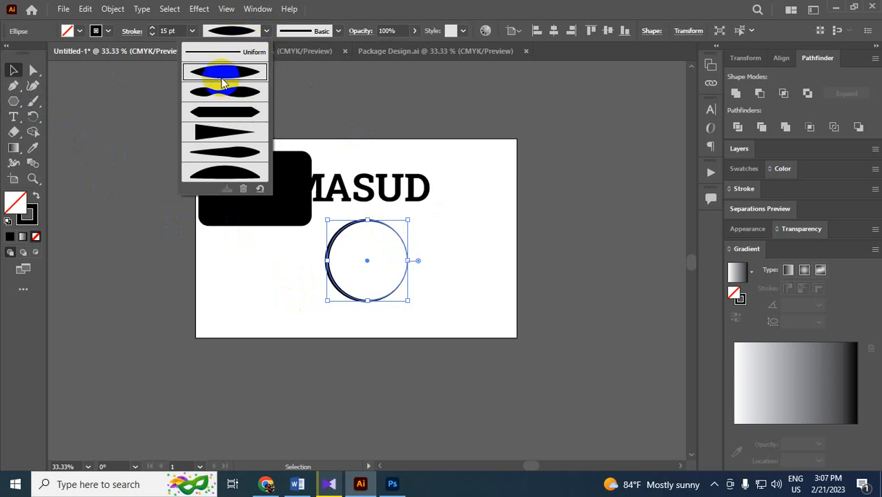
pyautogui.click(467, 183)
pyautogui.click(458, 240)
pyautogui.hotkey('ctrl', '=')
pyautogui.hotkey('ctrl', '=')
pyautogui.hotkey('ctrl', '=')
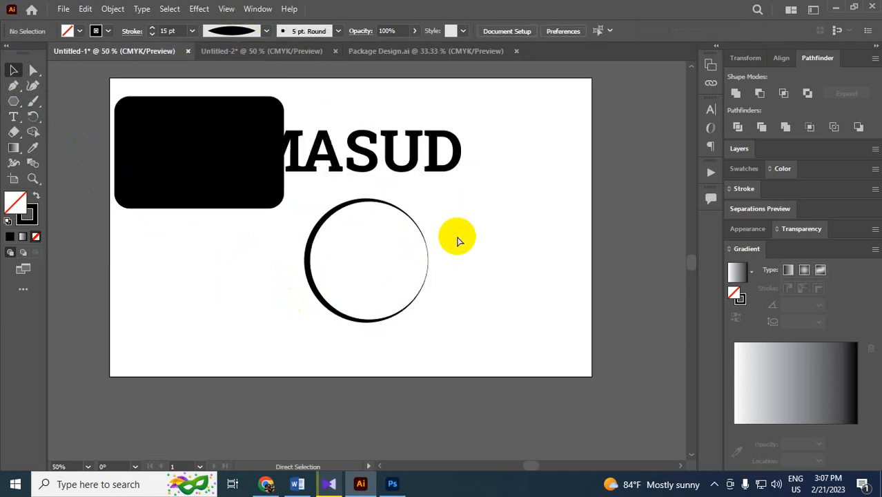
pyautogui.press('a')
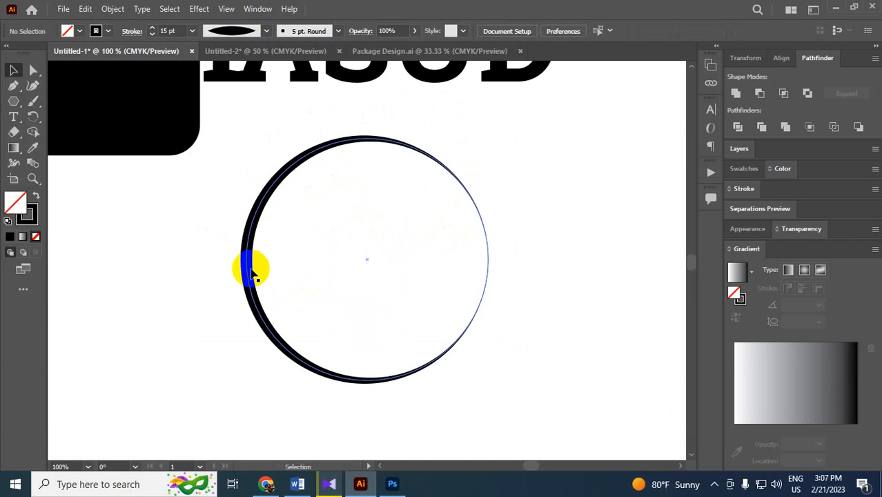
pyautogui.hotkey('ctrl', '-')
pyautogui.hotkey('ctrl', '-')
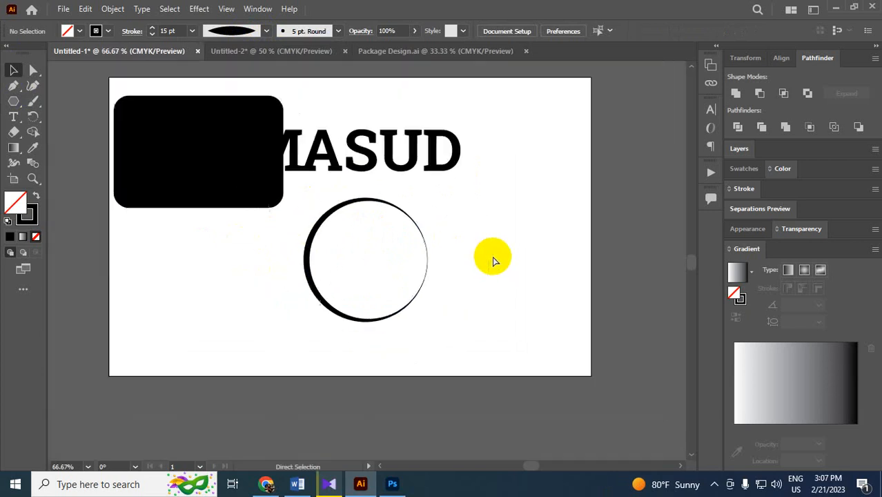
# - Change the circle's stroke to the wedge-shaped variable width profile
pyautogui.click(312, 222)
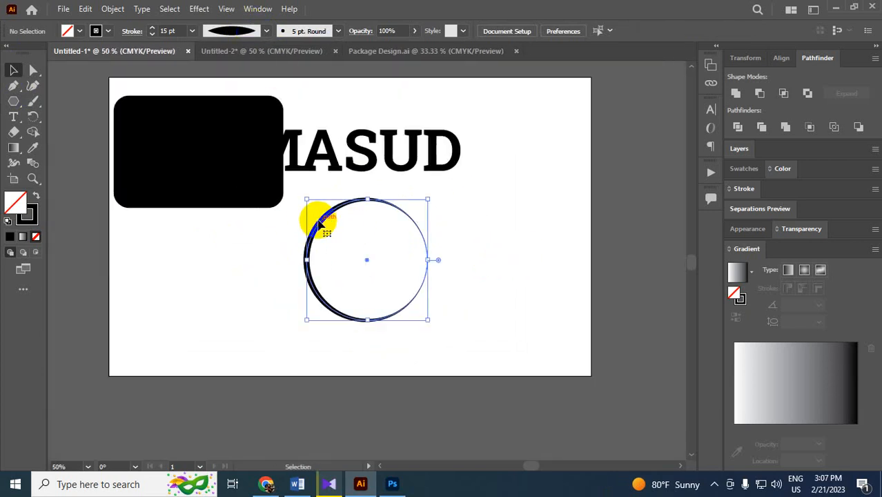
pyautogui.click(250, 32)
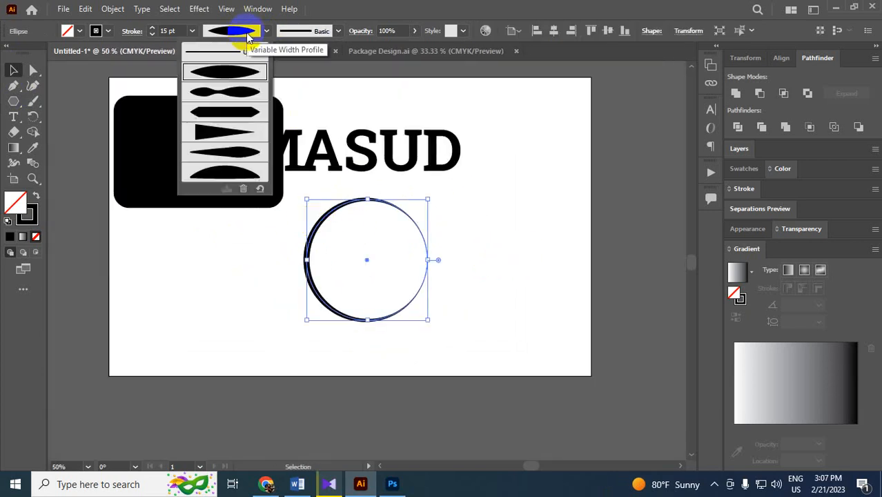
pyautogui.click(228, 135)
pyautogui.click(530, 256)
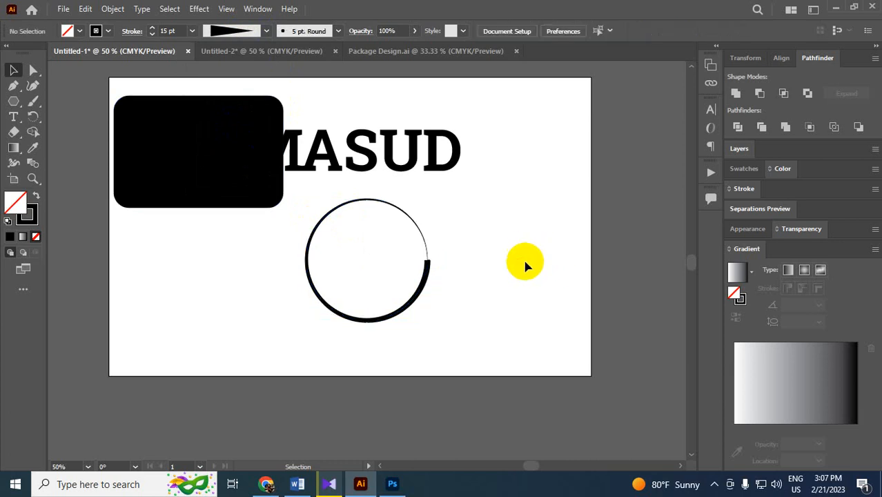
# - Shift the circle slightly up and left, and give its stroke the dome-shaped variable width profile
pyautogui.moveTo(423, 233); pyautogui.dragTo(409, 217)
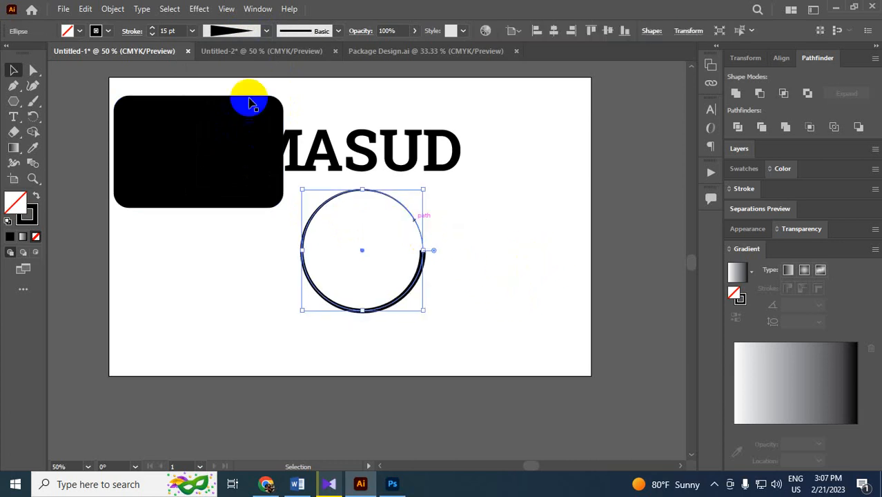
pyautogui.click(245, 32)
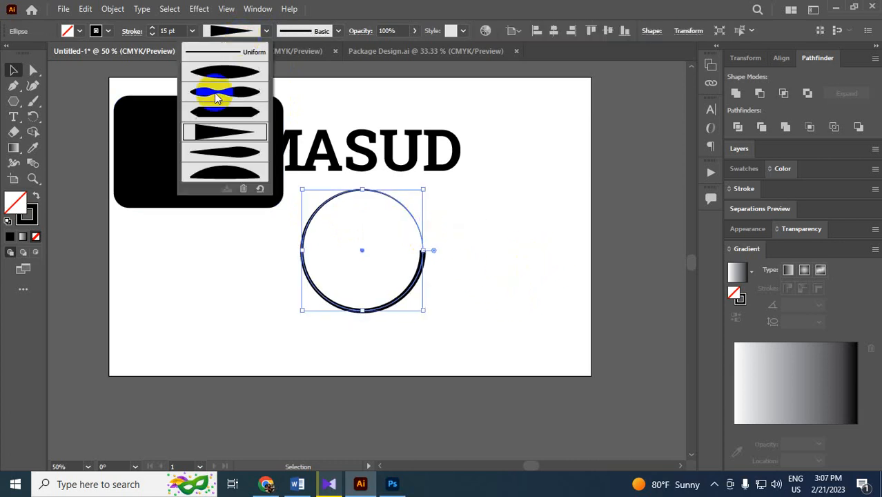
pyautogui.click(240, 171)
pyautogui.click(544, 262)
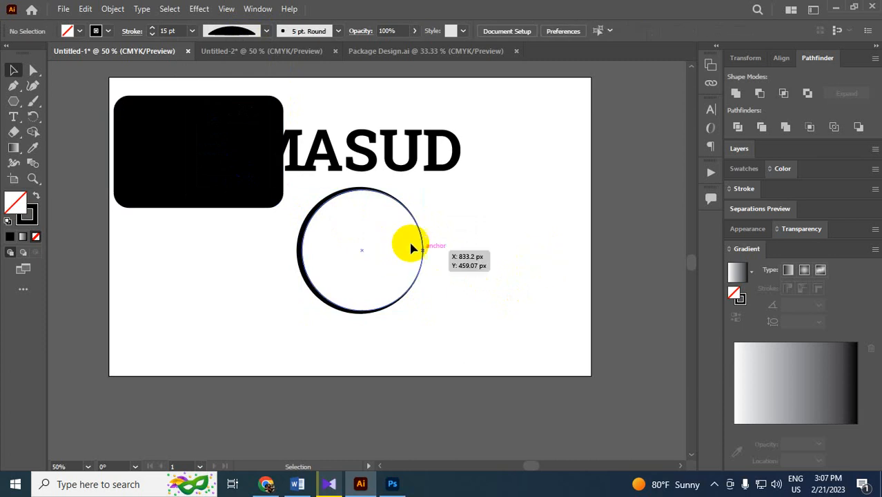
# - Return the circle's stroke to the Uniform width profile
pyautogui.click(245, 32)
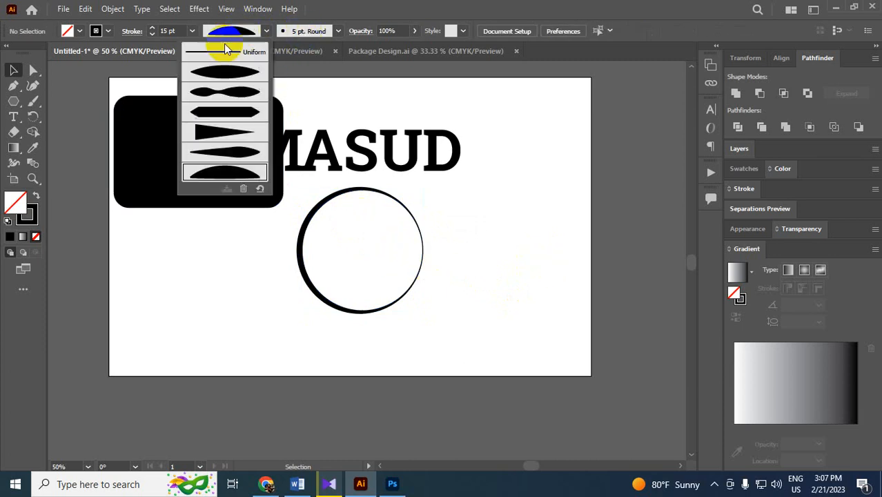
pyautogui.click(220, 53)
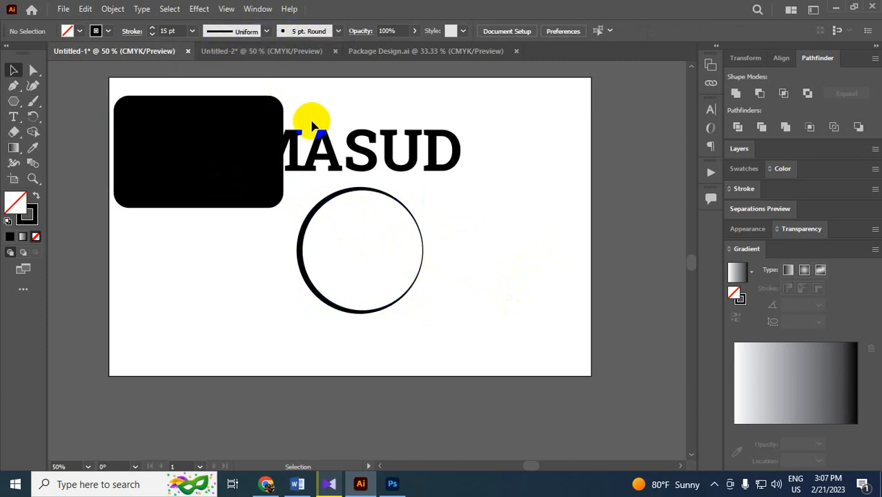
pyautogui.click(390, 197)
pyautogui.click(226, 33)
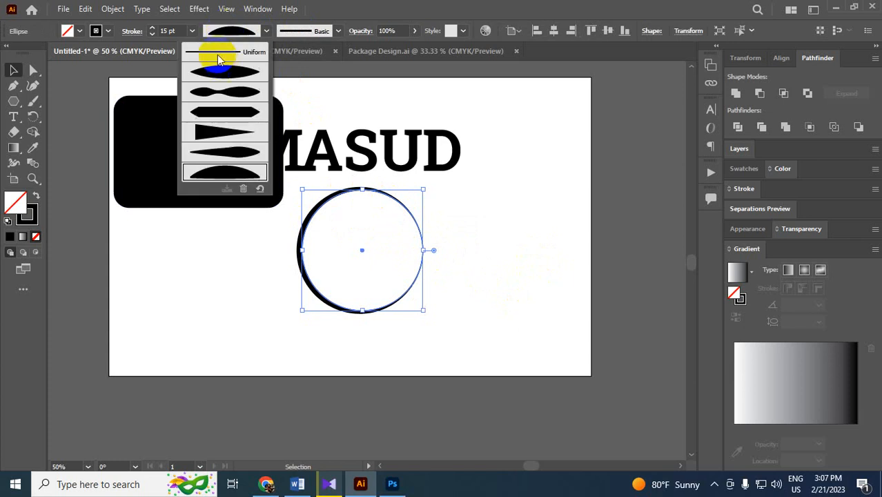
pyautogui.click(218, 55)
pyautogui.click(464, 230)
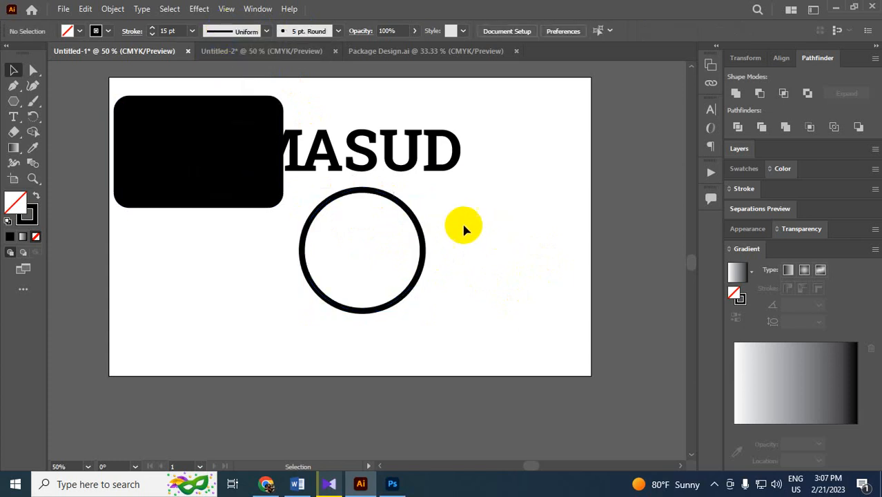
# - Draw an unfilled hexagon with a black 15 pt outline beside the circle, overlapping the black rectangle's lower edge, using the Polygon tool
pyautogui.click(400, 202)
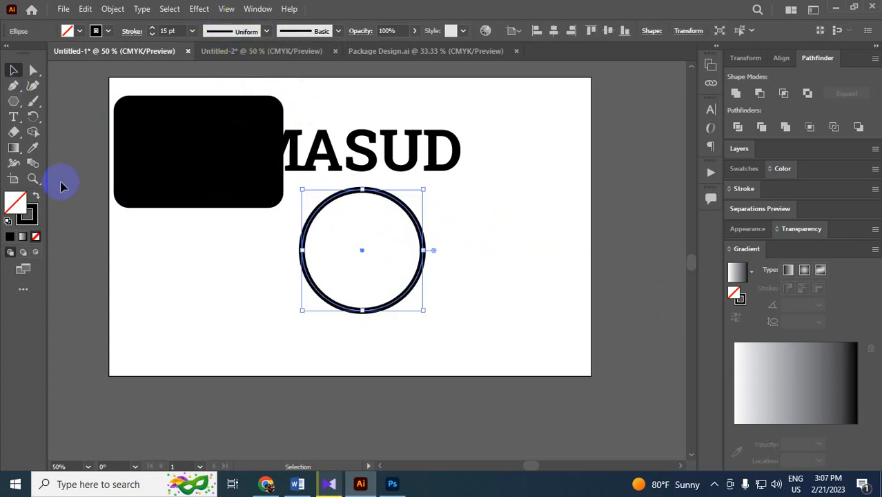
pyautogui.click(13, 103)
pyautogui.click(81, 132)
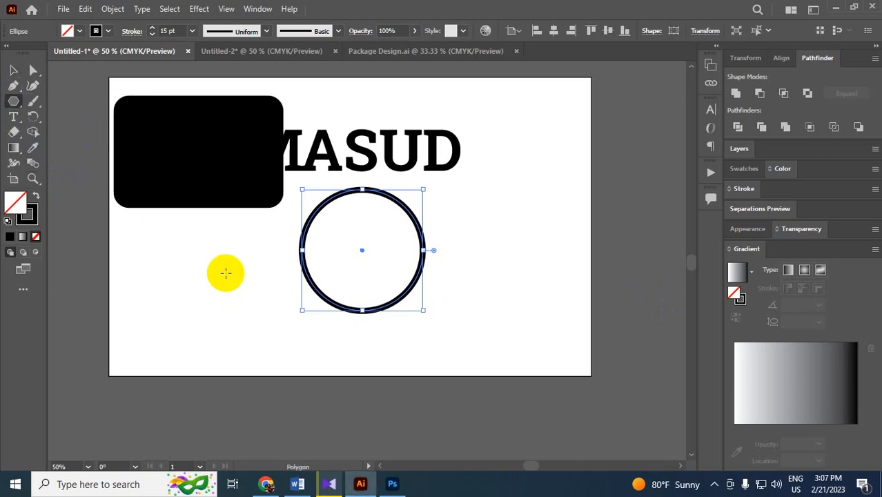
pyautogui.moveTo(190, 251); pyautogui.dragTo(255, 249)
pyautogui.click(13, 70)
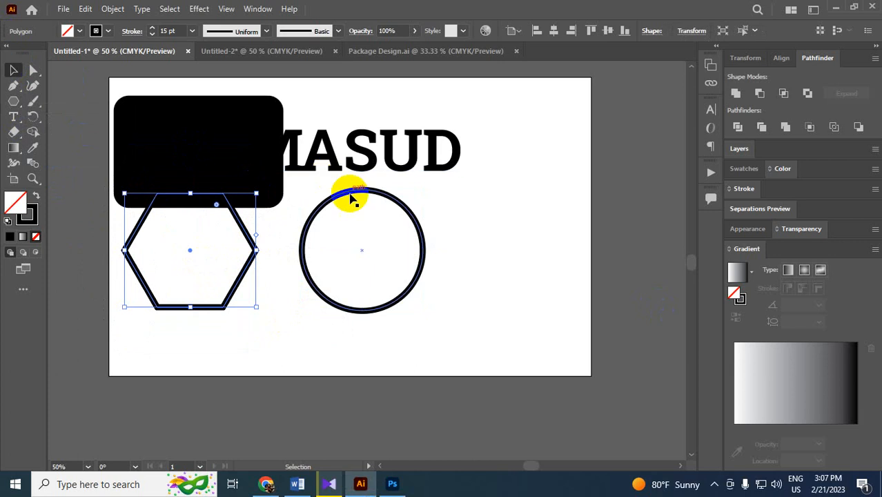
# - Move the circle up and right over the end of the name text, and place the hexagon below the text
pyautogui.moveTo(351, 196); pyautogui.dragTo(481, 123)
pyautogui.moveTo(248, 233); pyautogui.dragTo(385, 264)
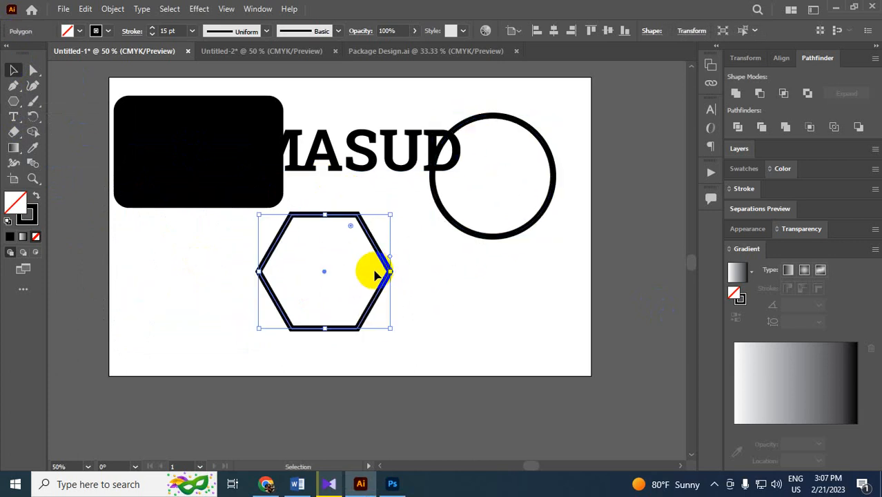
# - Round all corners of the hexagon with its live corner control
pyautogui.click(351, 225)
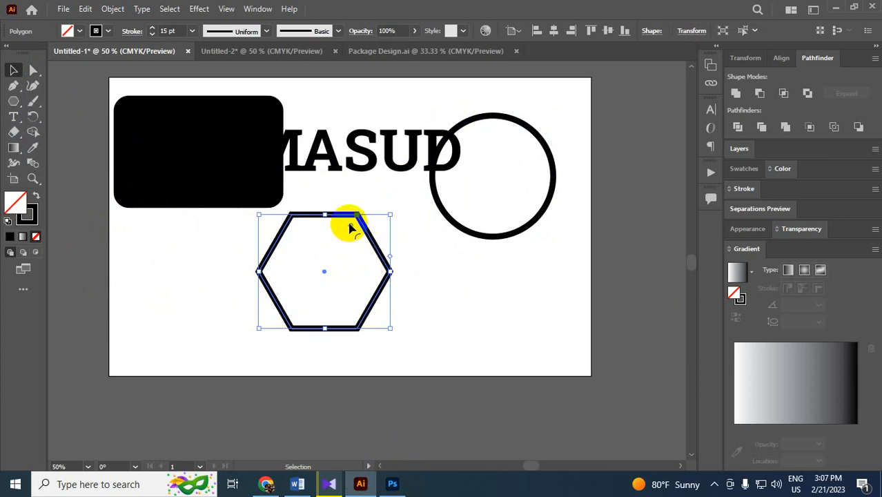
pyautogui.moveTo(352, 226); pyautogui.dragTo(336, 245)
pyautogui.click(455, 275)
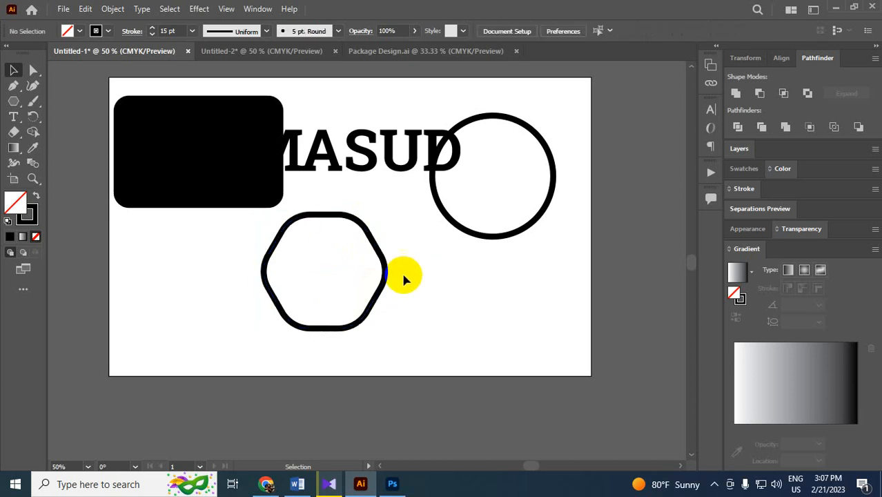
# - Move the rounded hexagon slightly right below the name text
pyautogui.moveTo(388, 267); pyautogui.dragTo(429, 268)
pyautogui.click(484, 301)
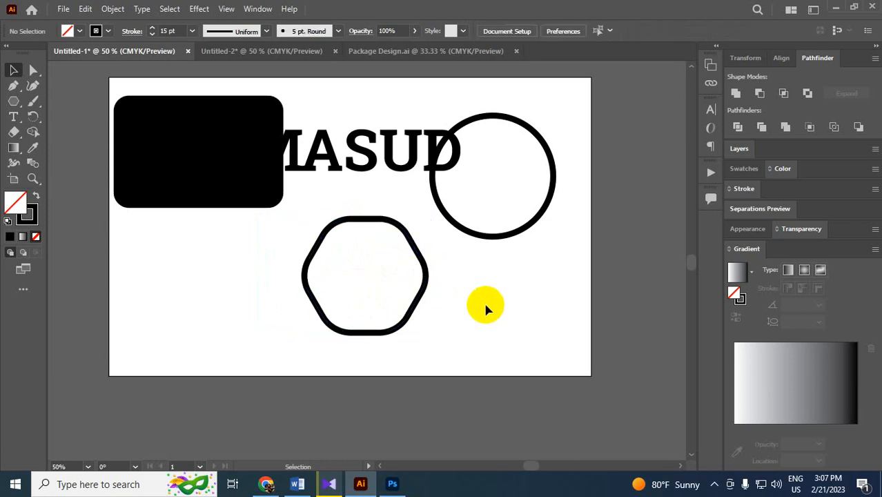
pyautogui.click(231, 111)
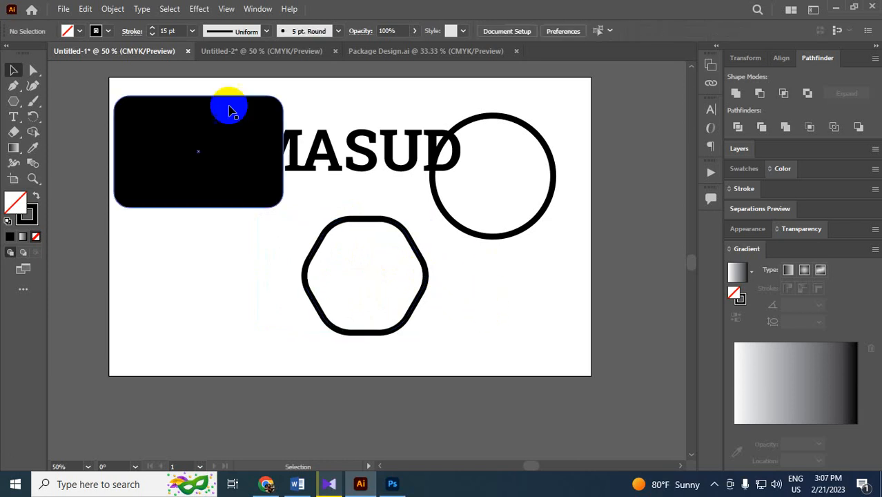
# - Draw a small unfilled five-pointed star with a black 15 pt stroke beside the hexagon, below the circle, using the Star tool
pyautogui.click(14, 101)
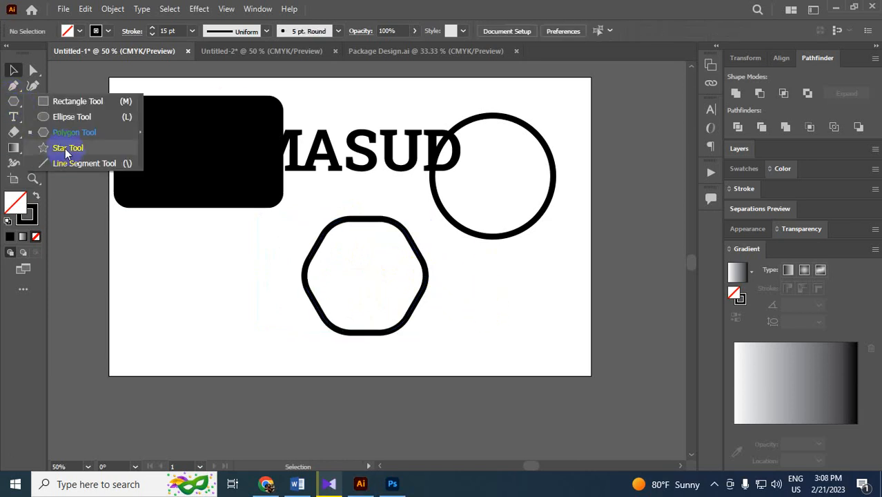
pyautogui.click(67, 148)
pyautogui.moveTo(166, 242); pyautogui.dragTo(504, 288)
pyautogui.click(13, 69)
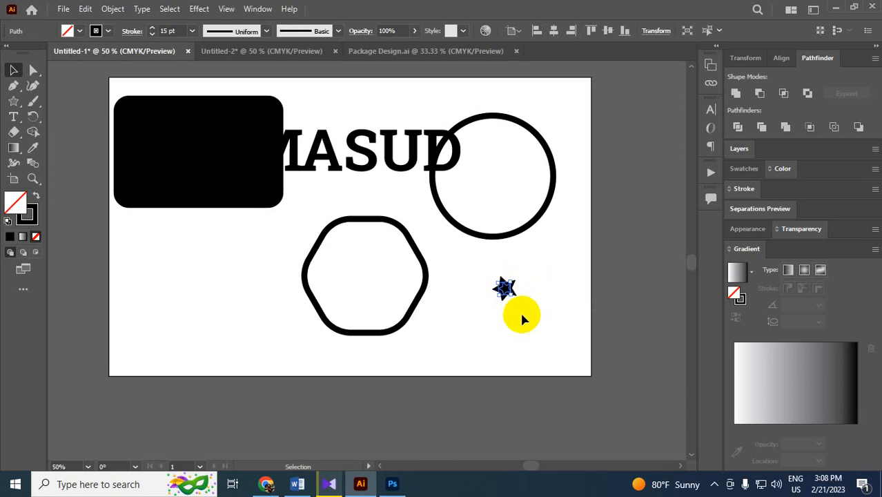
# - Move the star slightly to the left and deselect it
pyautogui.hotkey('ctrl', '=')
pyautogui.hotkey('ctrl', '=')
pyautogui.hotkey('ctrl', '=')
pyautogui.hotkey('ctrl', '=')
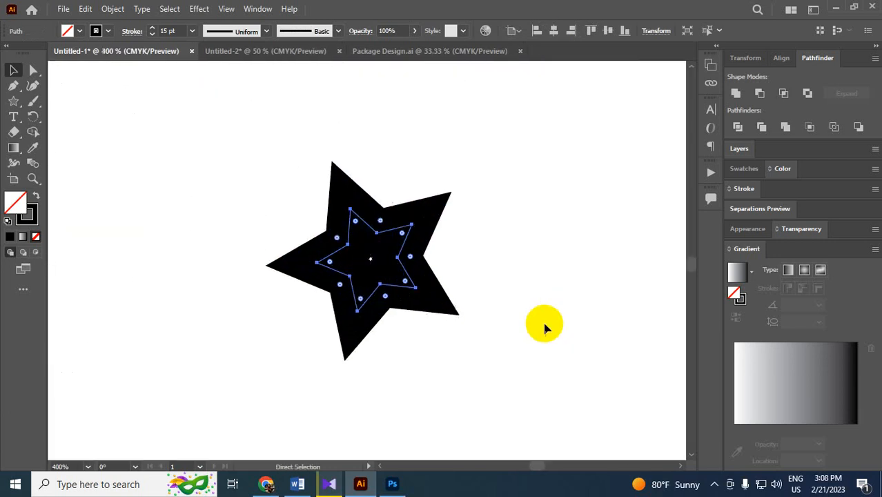
pyautogui.click(347, 254)
pyautogui.moveTo(343, 248); pyautogui.dragTo(320, 243)
pyautogui.click(338, 192)
pyautogui.click(370, 241)
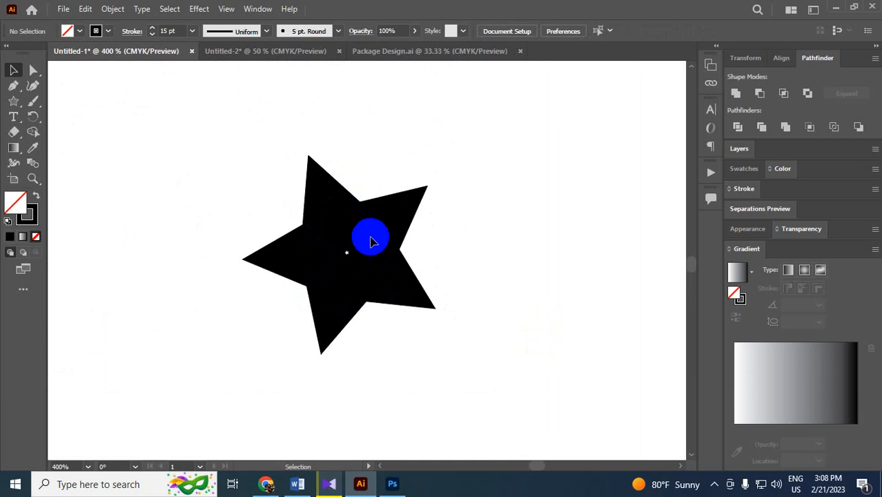
# - Expand the star's fill and stroke into a filled shape, and move it slightly right
pyautogui.moveTo(296, 176); pyautogui.dragTo(378, 252)
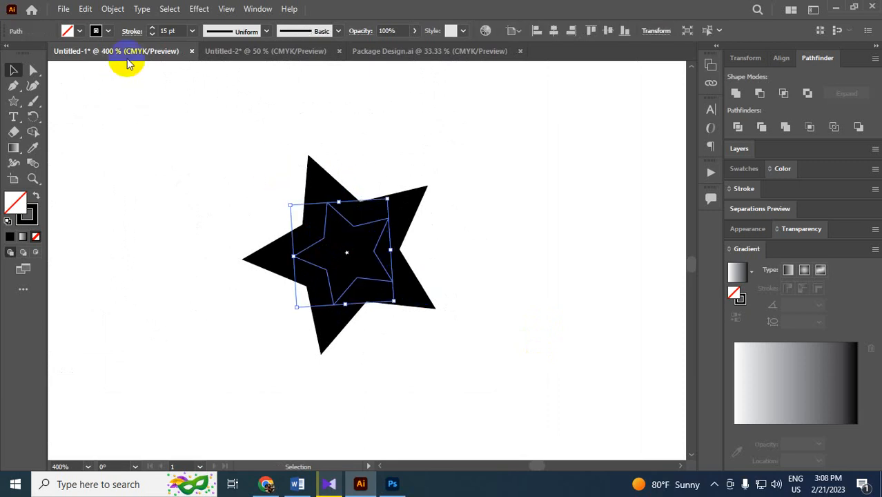
pyautogui.click(111, 9)
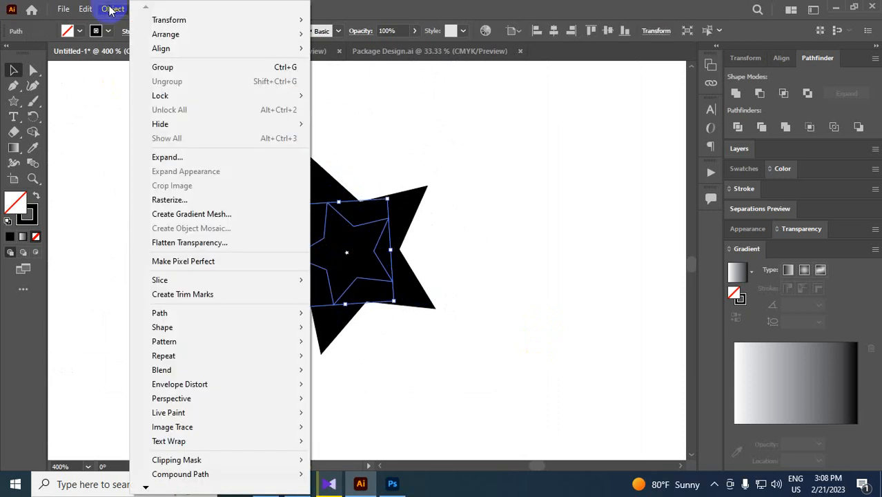
pyautogui.click(161, 157)
pyautogui.click(407, 310)
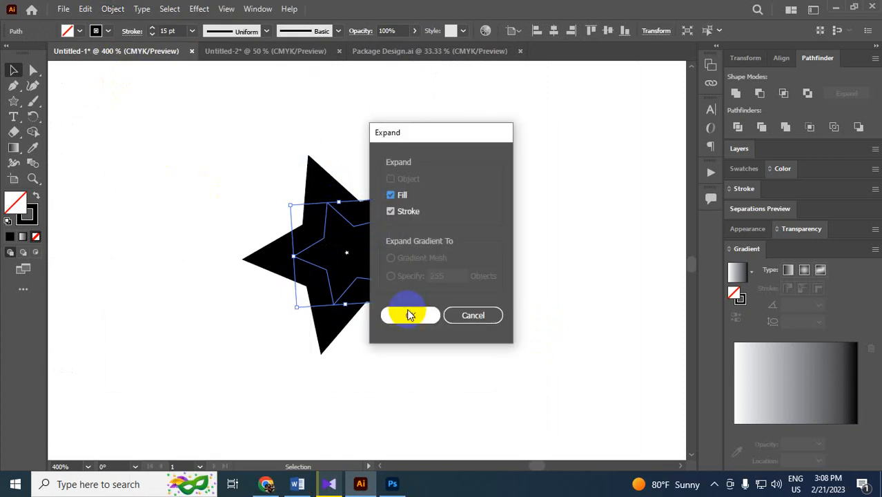
pyautogui.moveTo(373, 228); pyautogui.dragTo(398, 249)
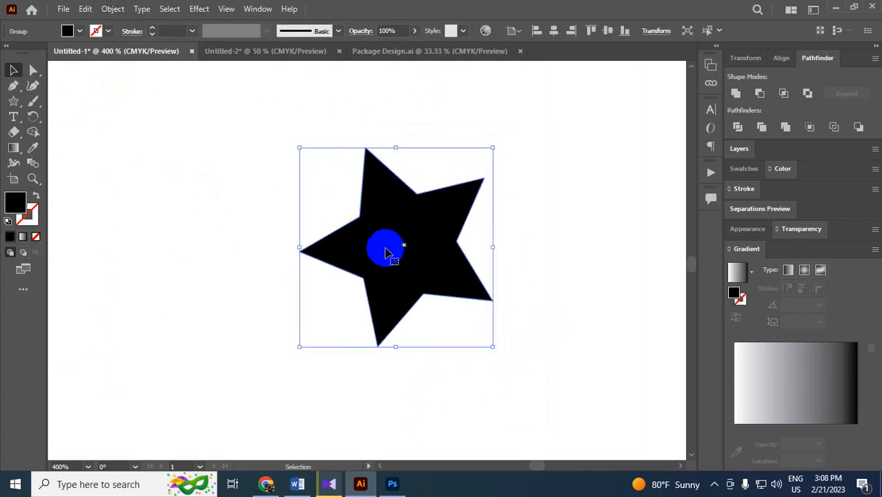
# - Round all corners of the expanded star with its live corner control
pyautogui.hotkey('ctrl', '-')
pyautogui.hotkey('ctrl', '-')
pyautogui.hotkey('ctrl', '-')
pyautogui.hotkey('ctrl', '-')
pyautogui.hotkey('ctrl', '-')
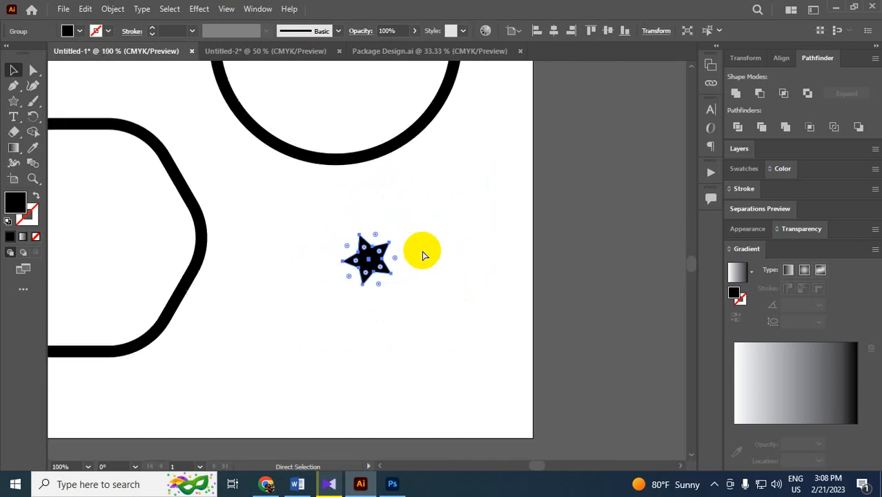
pyautogui.hotkey('ctrl', '+')
pyautogui.hotkey('ctrl', '+')
pyautogui.hotkey('ctrl', '+')
pyautogui.hotkey('ctrl', '+')
pyautogui.hotkey('ctrl', '+')
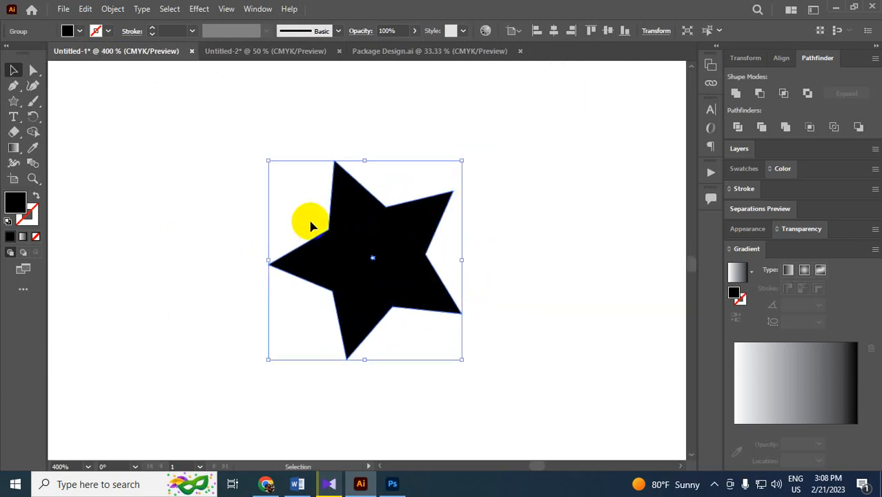
pyautogui.hotkey('ctrl', '-')
pyautogui.press('a')
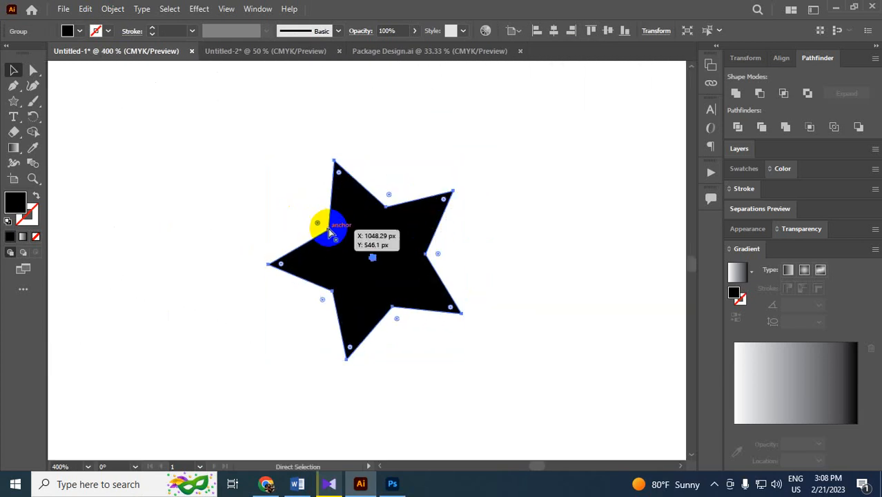
pyautogui.click(331, 232)
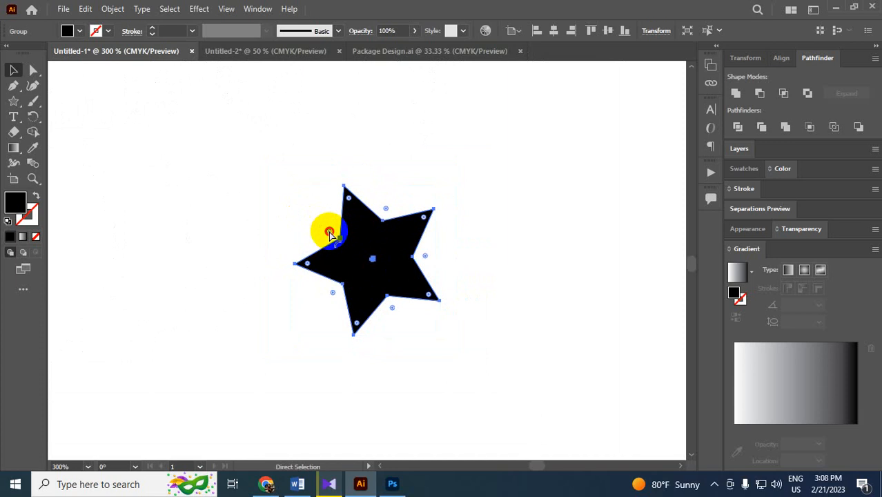
pyautogui.moveTo(330, 234)
pyautogui.mouseDown()
pyautogui.moveTo(351, 244)
pyautogui.moveTo(314, 217)
pyautogui.moveTo(361, 252)
pyautogui.moveTo(312, 223)
pyautogui.moveTo(362, 241)
pyautogui.moveTo(319, 217)
pyautogui.moveTo(362, 242)
pyautogui.moveTo(322, 223)
pyautogui.moveTo(357, 252)
pyautogui.moveTo(323, 231)
pyautogui.moveTo(349, 252)
pyautogui.moveTo(314, 234)
pyautogui.moveTo(366, 261)
pyautogui.moveTo(287, 199)
pyautogui.moveTo(368, 259)
pyautogui.moveTo(329, 222)
pyautogui.moveTo(354, 236)
pyautogui.moveTo(340, 216)
pyautogui.moveTo(353, 230)
pyautogui.moveTo(336, 227)
pyautogui.moveTo(357, 242)
pyautogui.moveTo(341, 230)
pyautogui.mouseUp()
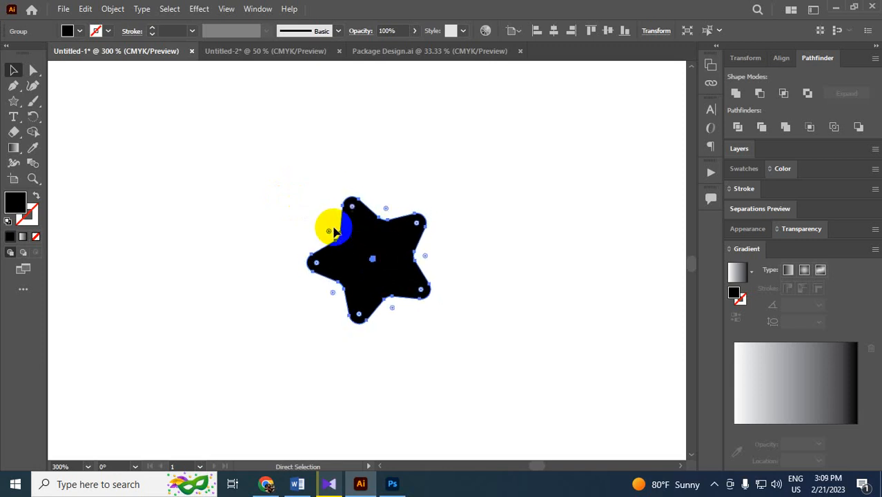
pyautogui.click(439, 248)
pyautogui.click(392, 236)
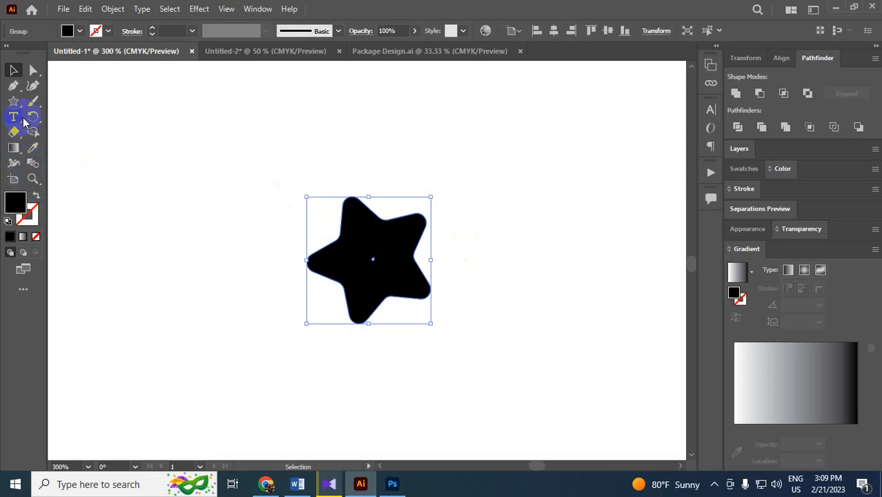
# - Draw a horizontal line above the star with the Line Segment tool and give it a thick black stroke
pyautogui.click(18, 105)
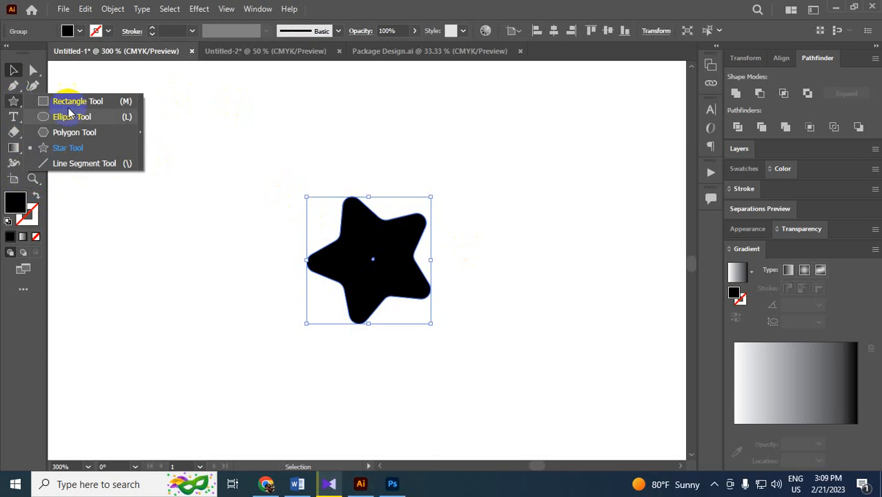
pyautogui.click(104, 164)
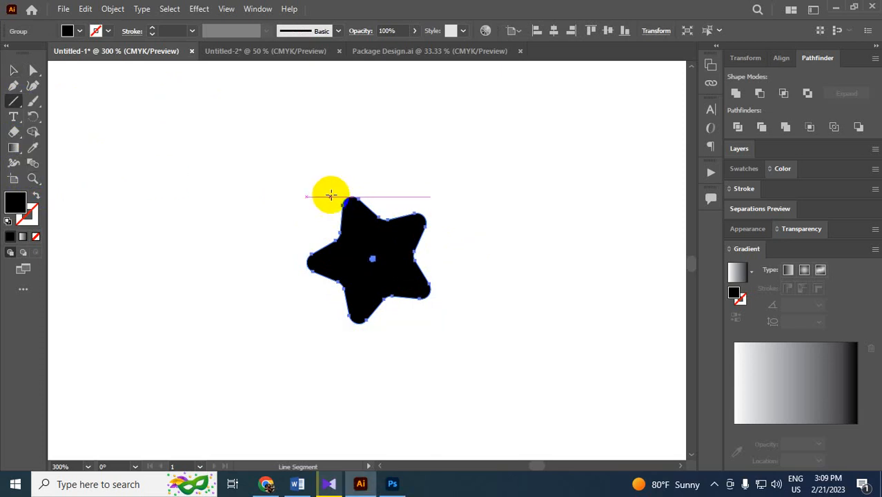
pyautogui.moveTo(257, 126); pyautogui.dragTo(548, 152)
pyautogui.click(323, 32)
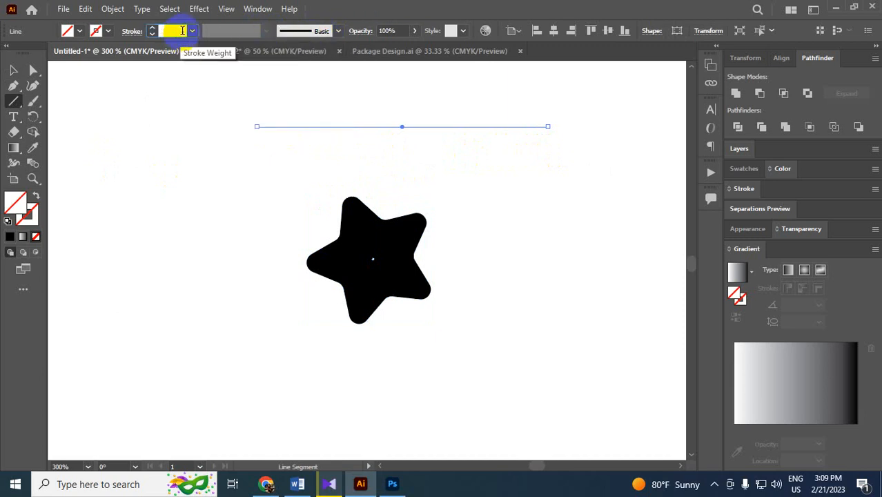
pyautogui.press('Return')
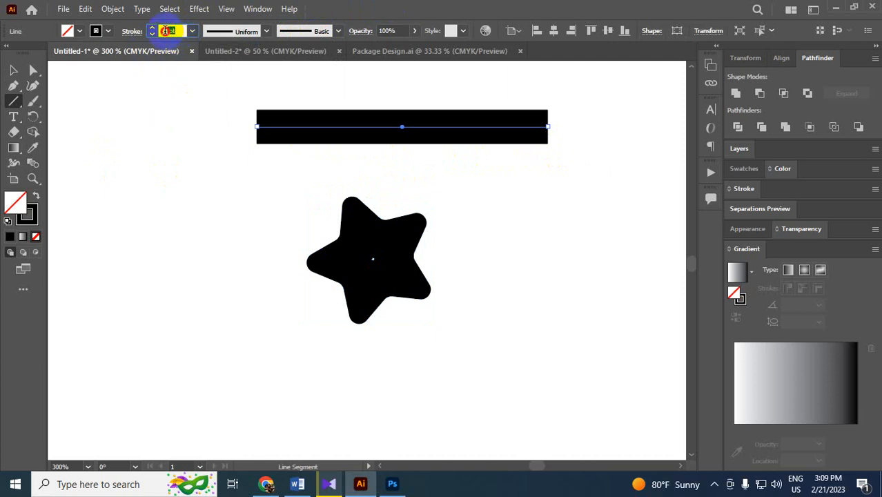
# - Reduce the line's stroke weight to 10 pt and further to 7 pt
pyautogui.click(168, 31)
pyautogui.press('Return')
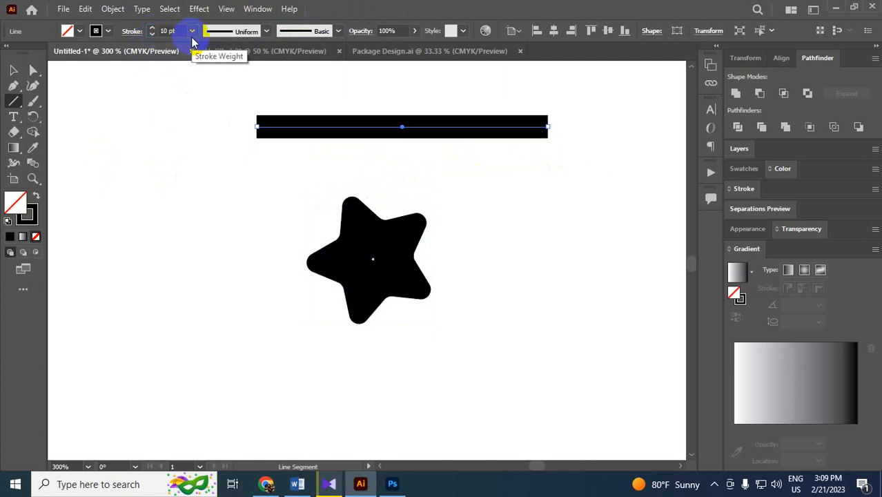
pyautogui.click(166, 32)
pyautogui.click(157, 31)
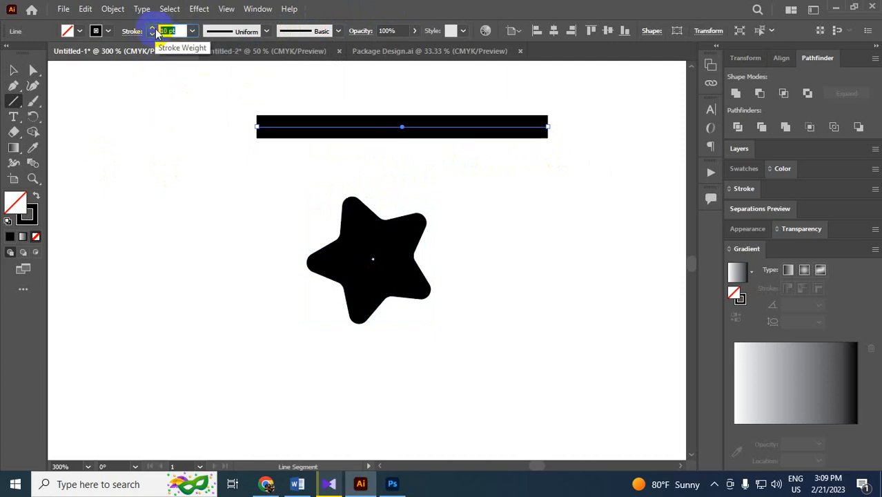
pyautogui.write('7')
pyautogui.press('Return')
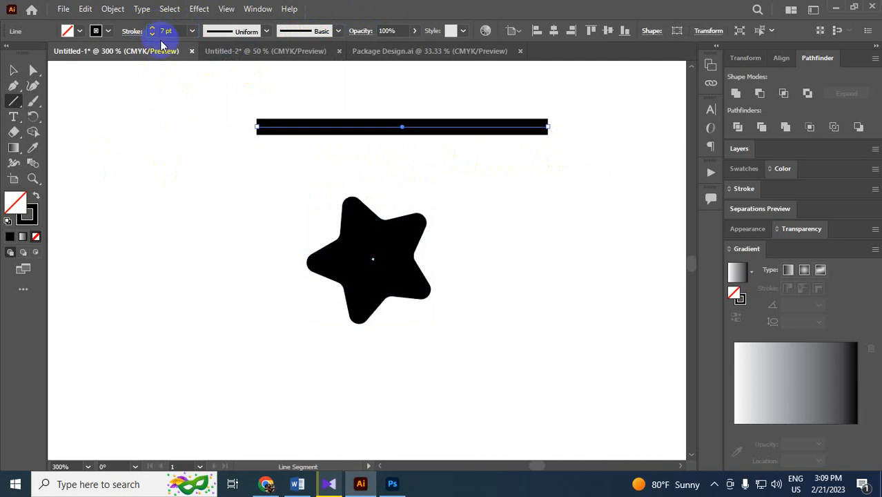
# - Apply the lens-shaped variable width profile, tapered at both ends, to the line
pyautogui.click(249, 38)
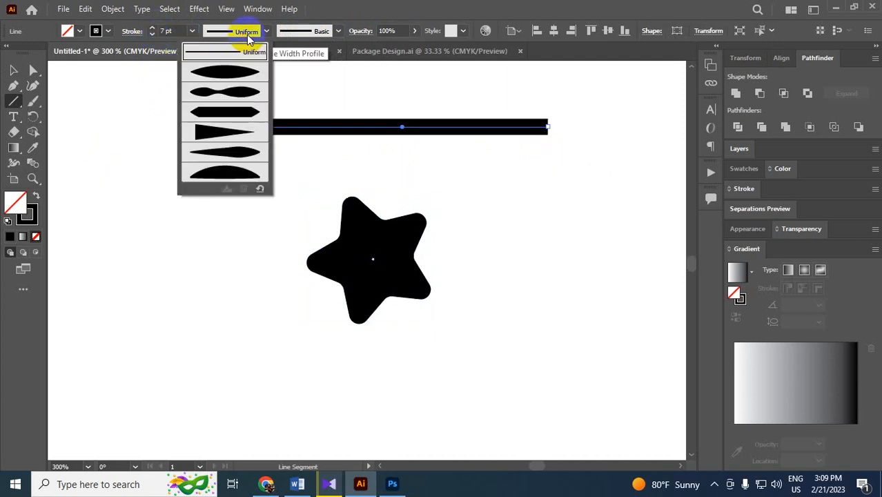
pyautogui.click(232, 74)
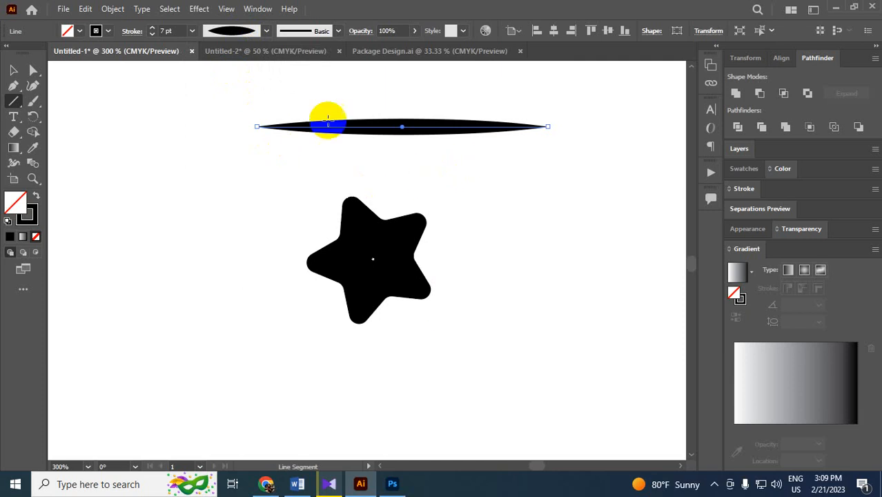
pyautogui.click(162, 167)
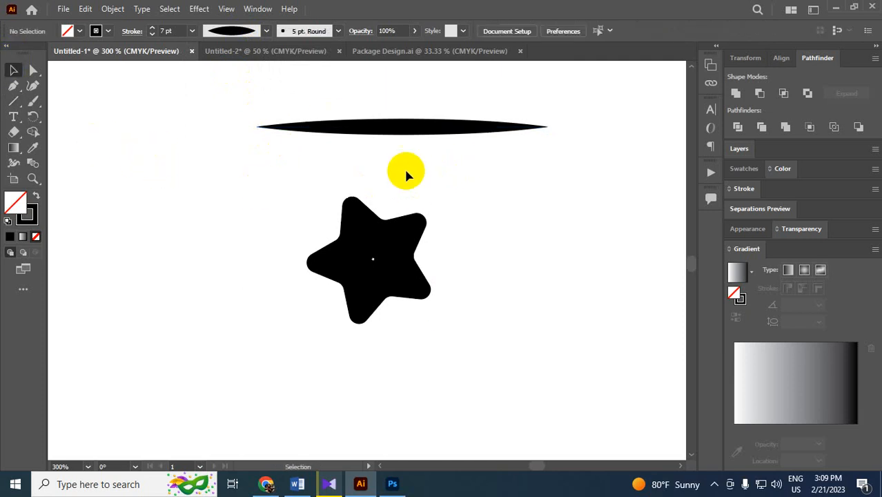
# - Switch the line to the triangular width profile that tapers to a point at one end
pyautogui.click(401, 126)
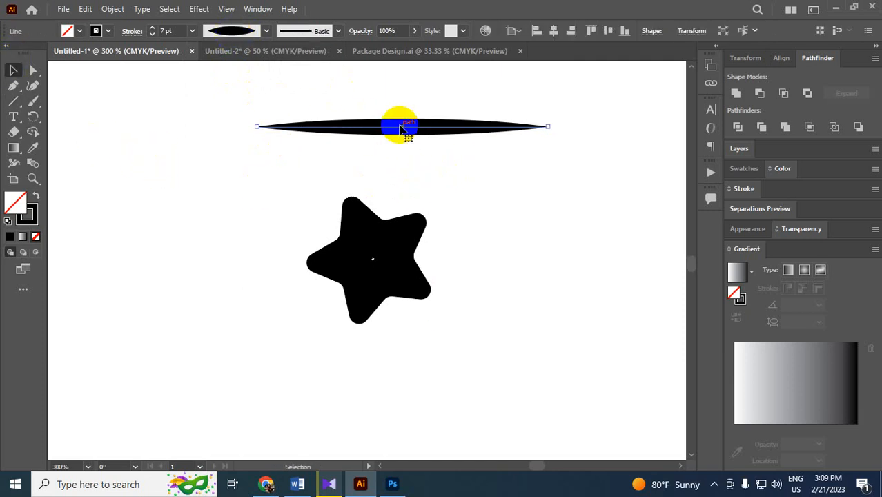
pyautogui.click(255, 31)
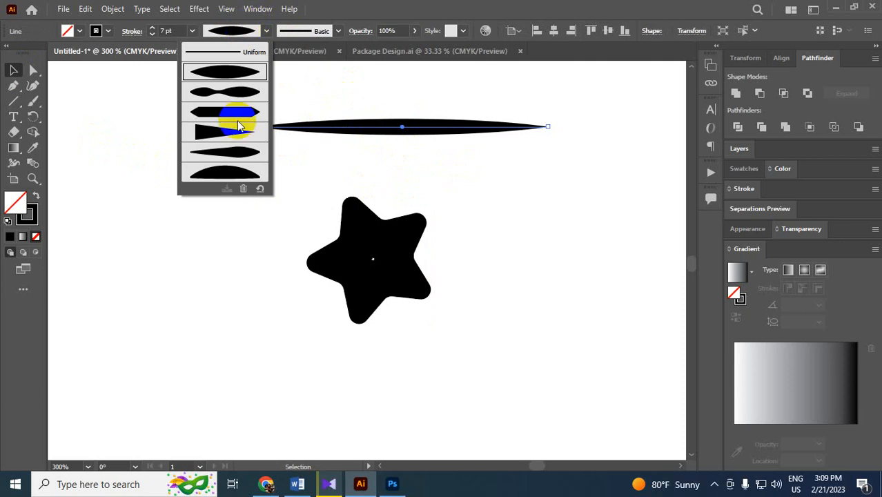
pyautogui.click(235, 141)
pyautogui.click(483, 162)
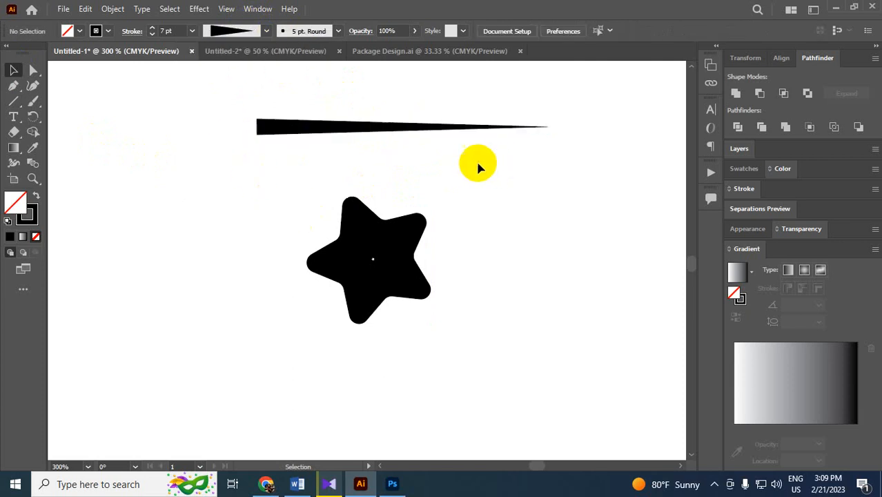
# - Try the arched width profile on the line, and return it to the Uniform profile
pyautogui.click(337, 121)
pyautogui.click(232, 30)
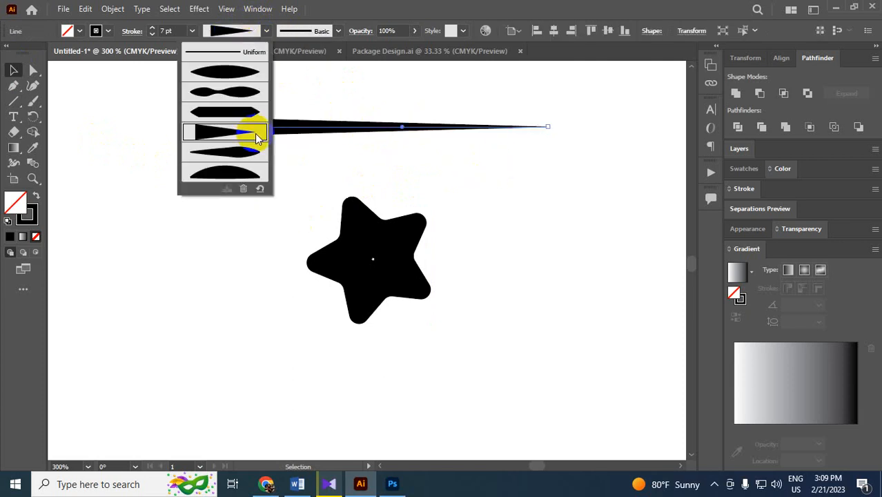
pyautogui.click(240, 169)
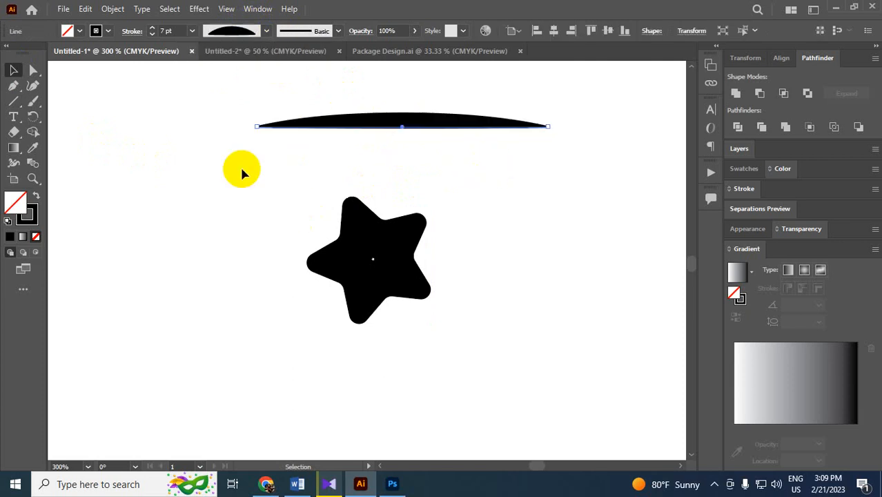
pyautogui.click(249, 36)
pyautogui.click(246, 55)
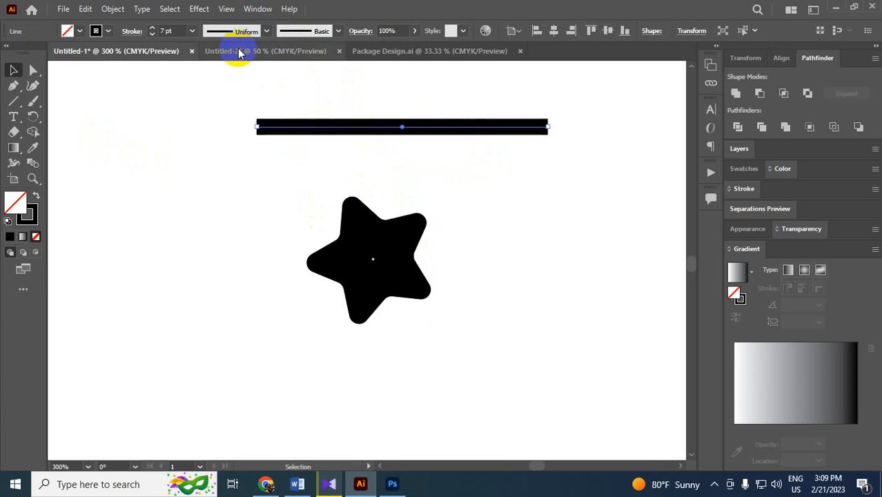
# - Apply the orange ornamental brush with looped arrow ends to the line, and move the line slightly down and left
pyautogui.click(323, 38)
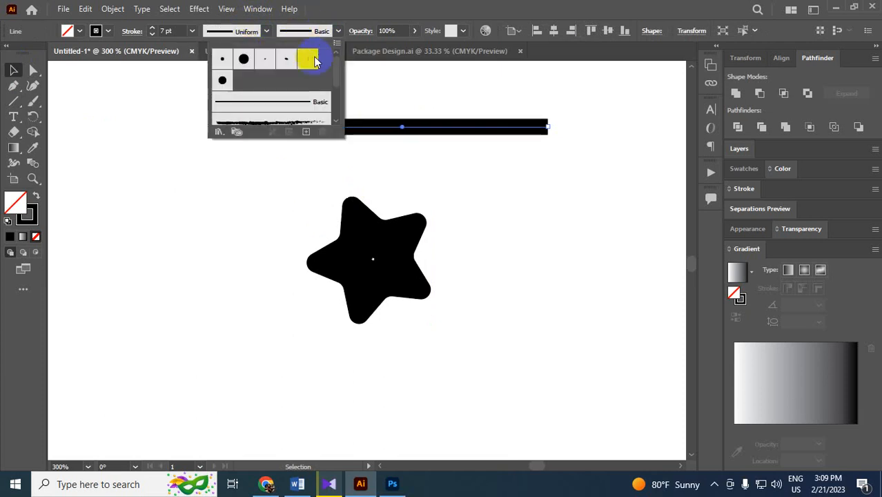
pyautogui.scroll(-2, 314, 96)
pyautogui.click(296, 106)
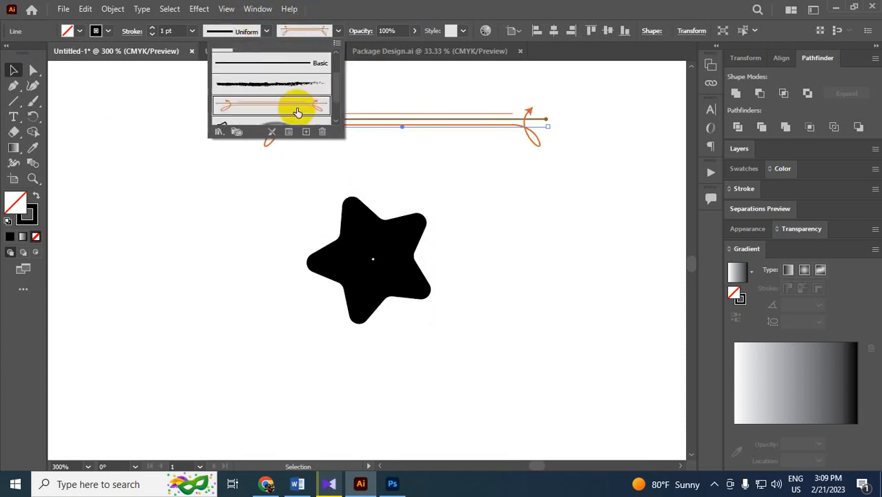
pyautogui.click(430, 181)
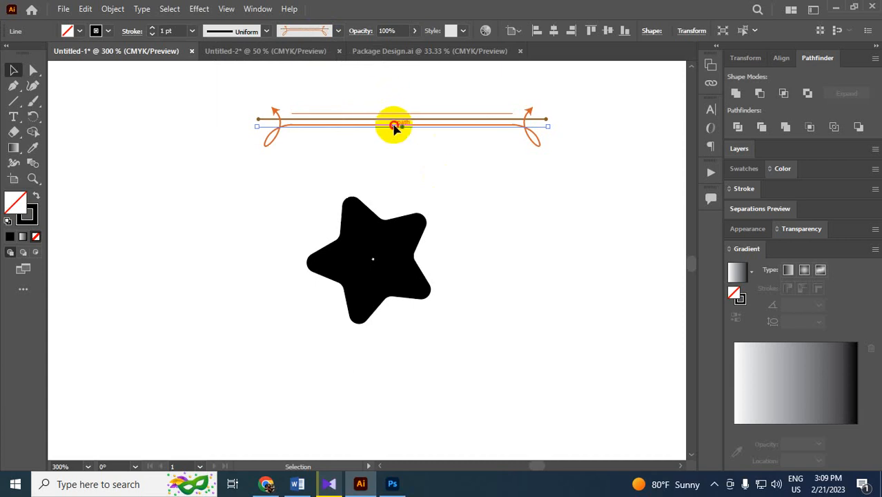
pyautogui.moveTo(394, 127)
pyautogui.mouseDown()
pyautogui.moveTo(356, 166)
pyautogui.moveTo(364, 152)
pyautogui.mouseUp()
# - Try the 15 pt. Round brush and the Touch Calligraphic brush on the line, and set it to the Basic brush
pyautogui.click(307, 30)
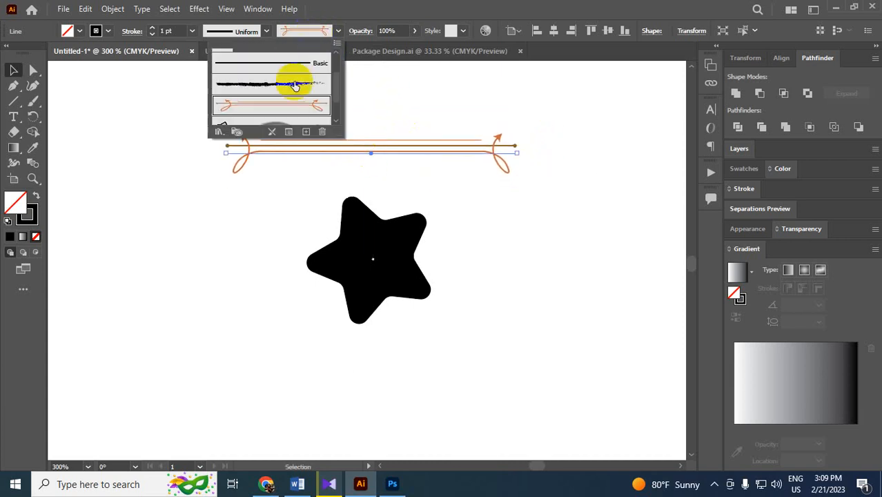
pyautogui.scroll(1, 295, 86)
pyautogui.scroll(-1, 296, 87)
pyautogui.scroll(2, 297, 90)
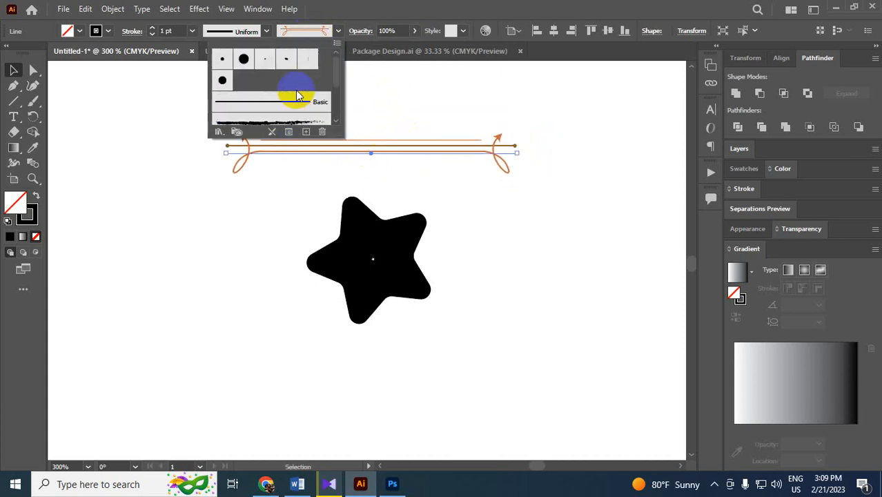
pyautogui.click(244, 58)
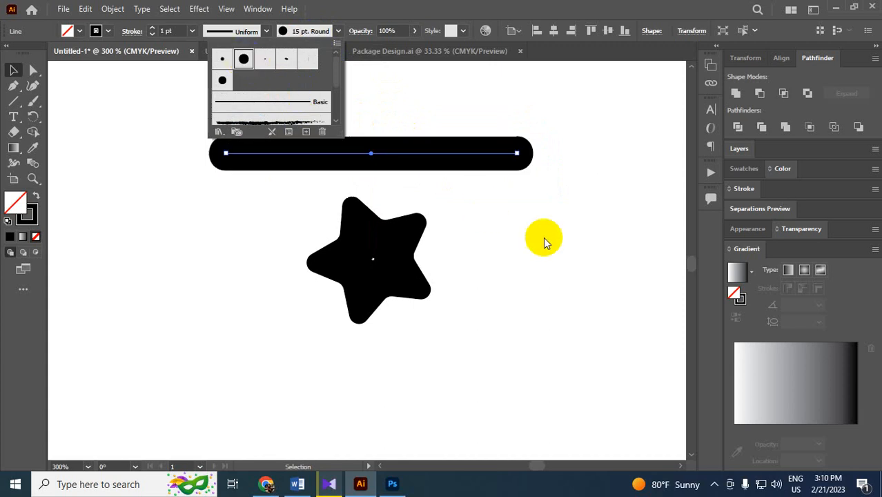
pyautogui.click(221, 81)
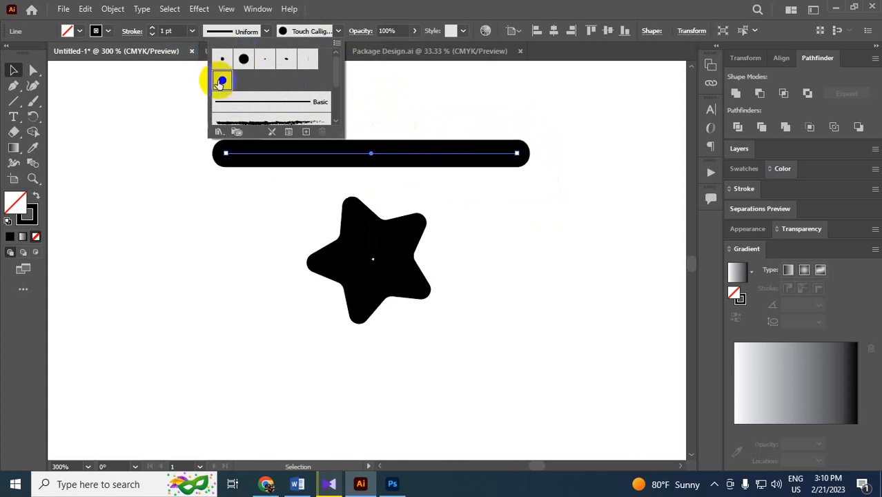
pyautogui.click(266, 103)
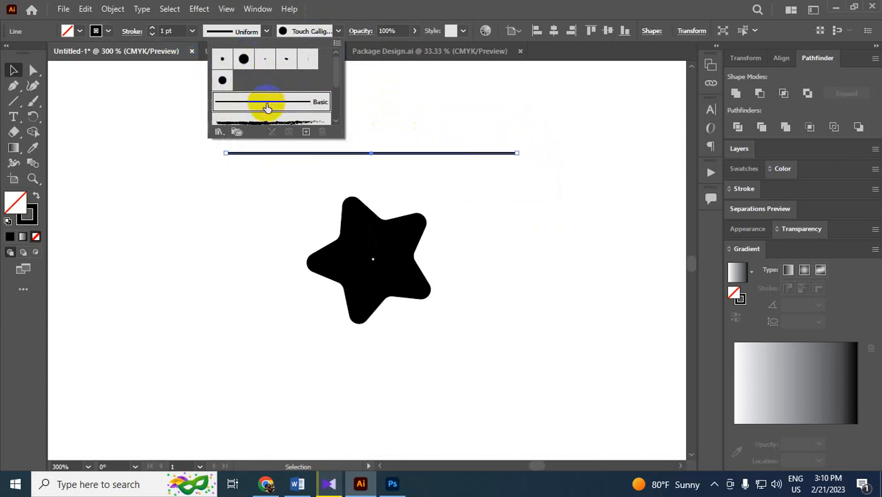
# - Try the soft grey 6.00 bristle brush and the stitched denim pattern brush on the line, and return it to the Basic brush
pyautogui.scroll(-3, 290, 104)
pyautogui.click(292, 97)
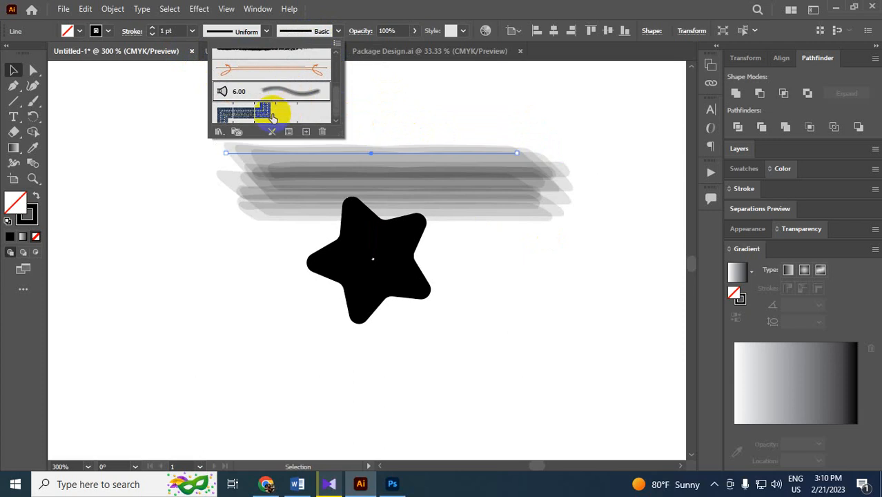
pyautogui.click(273, 116)
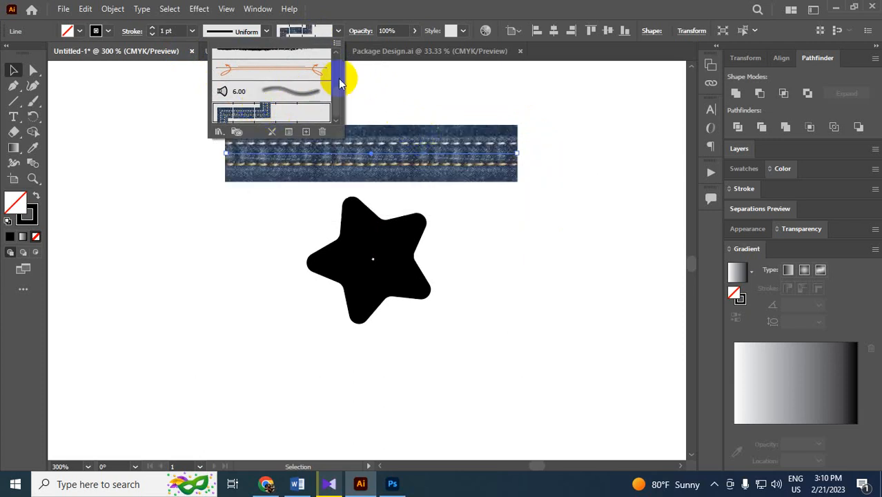
pyautogui.scroll(5, 297, 89)
pyautogui.click(251, 102)
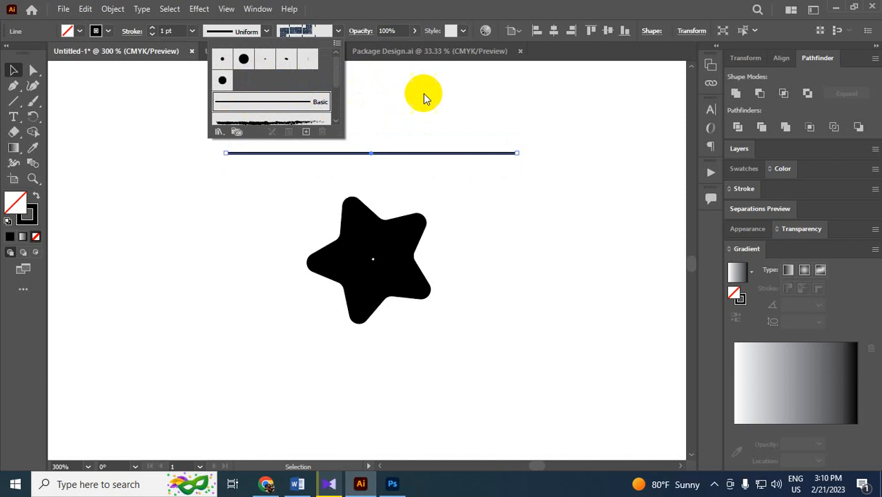
pyautogui.click(425, 74)
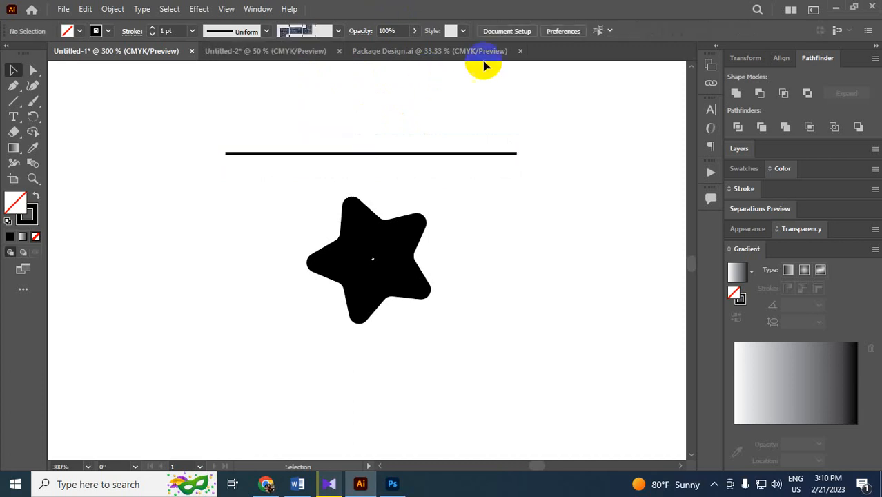
# - Delete the straight line and the black rounded star beneath it
pyautogui.click(479, 154)
pyautogui.press('Delete')
pyautogui.click(383, 259)
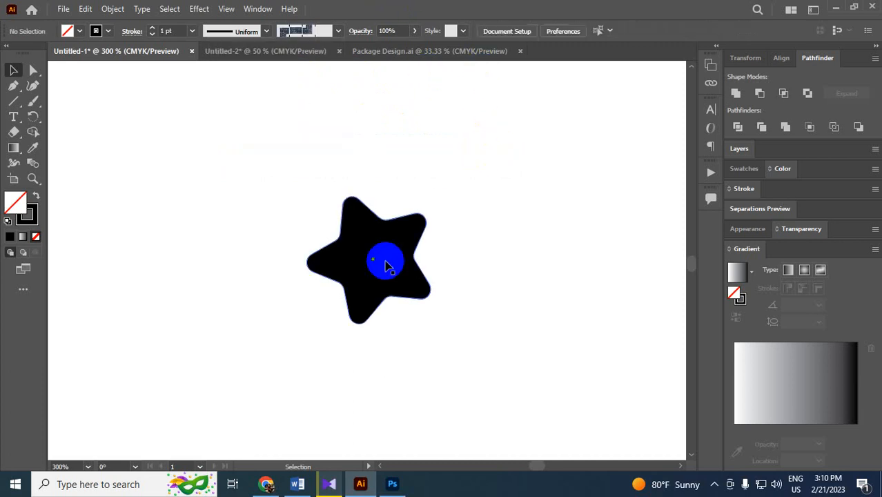
pyautogui.press('Delete')
pyautogui.moveTo(196, 167); pyautogui.dragTo(528, 209)
pyautogui.click(252, 198)
pyautogui.press('Delete')
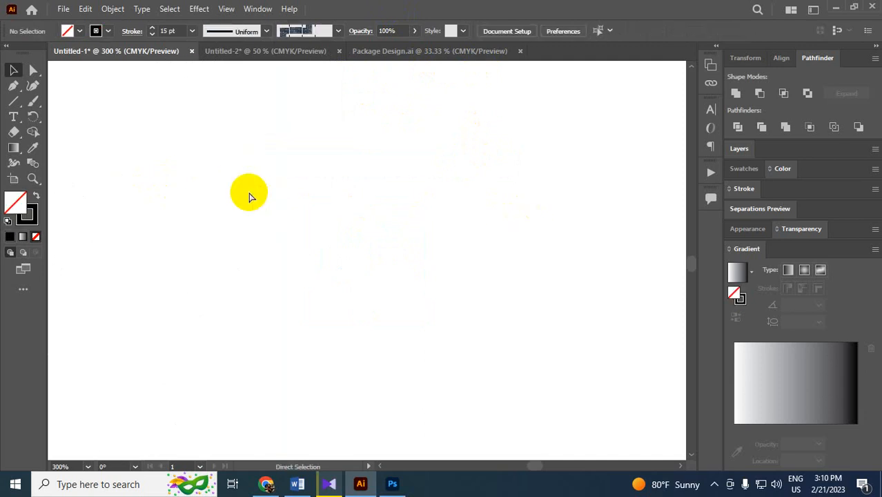
# - Delete the circle outline and the black rounded rectangle that overlap the large text
pyautogui.hotkey('ctrl', '-')
pyautogui.hotkey('ctrl', '-')
pyautogui.hotkey('ctrl', '-')
pyautogui.hotkey('ctrl', '-')
pyautogui.hotkey('ctrl', '-')
pyautogui.click(387, 202)
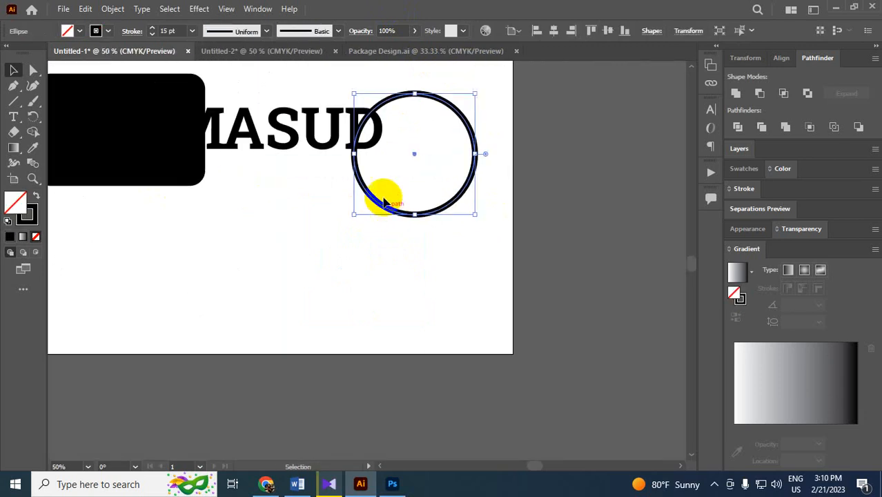
pyautogui.press('Delete')
pyautogui.click(182, 144)
pyautogui.press('Delete')
pyautogui.scroll(2, 299, 219)
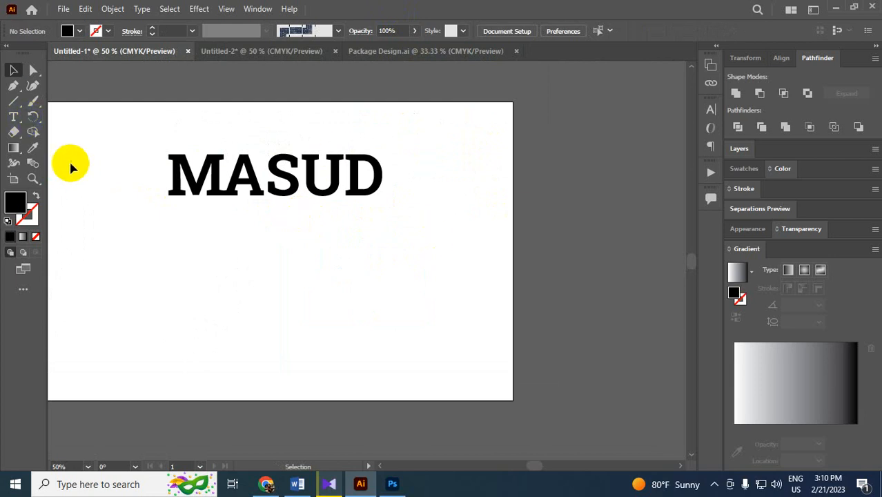
# - Move the large text up so that it straddles the artboard's upper edge
pyautogui.moveTo(14, 91); pyautogui.dragTo(58, 83)
pyautogui.click(13, 70)
pyautogui.moveTo(275, 177); pyautogui.dragTo(278, 117)
# - Start a Pen path with its first anchor in the blank area below the large text
pyautogui.moveTo(336, 261); pyautogui.dragTo(470, 242)
pyautogui.hotkey('ctrl', '+')
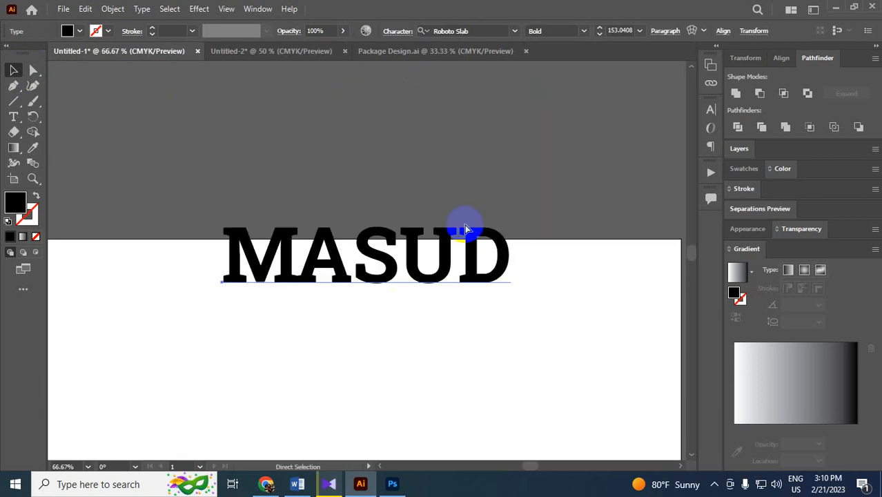
pyautogui.hotkey('ctrl', '+')
pyautogui.scroll(-5, 437, 197)
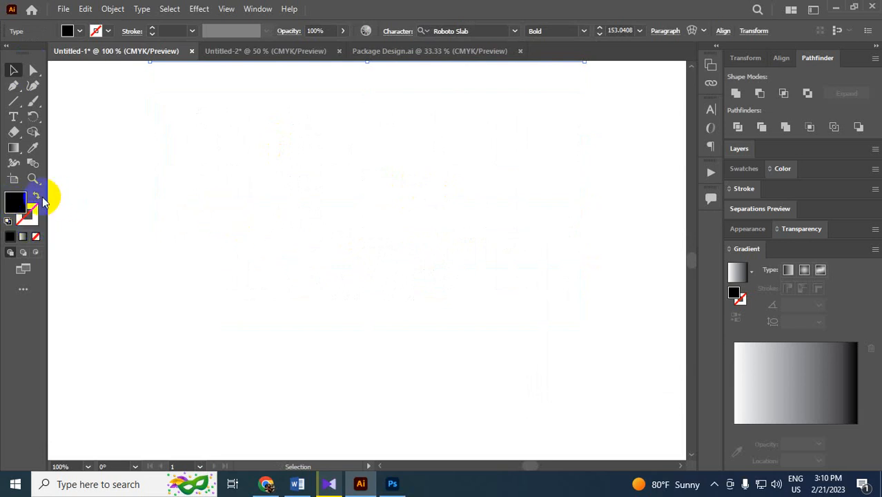
pyautogui.moveTo(13, 85); pyautogui.dragTo(67, 84)
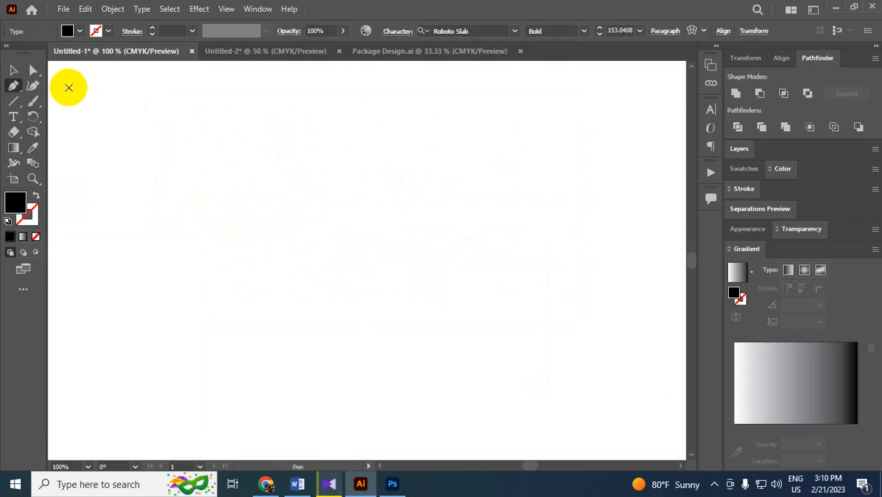
pyautogui.moveTo(177, 247); pyautogui.dragTo(150, 234)
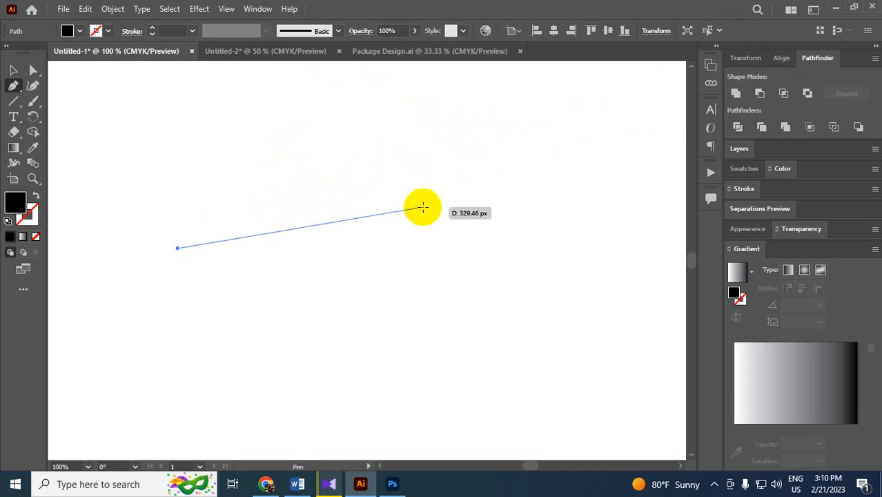
# - Draw an arched Pen segment up to a second anchor, and swap the path's fill and stroke to leave only a black outline
pyautogui.click(523, 158)
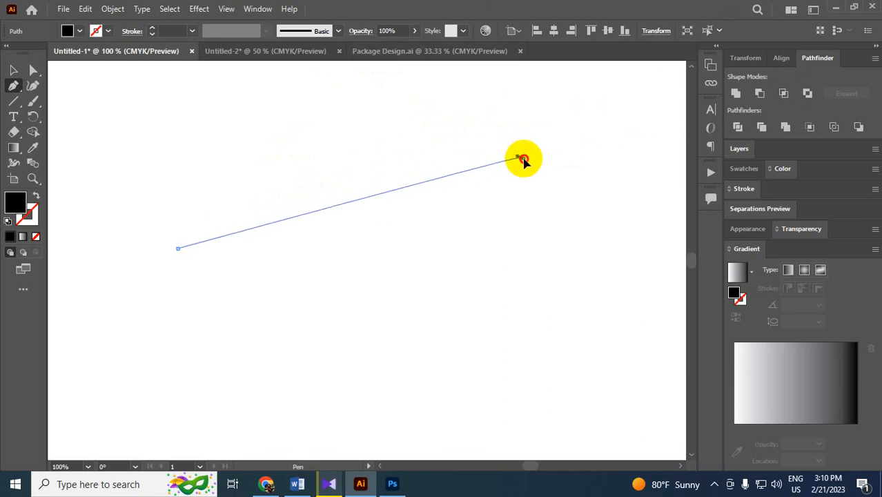
pyautogui.moveTo(522, 158); pyautogui.dragTo(588, 211)
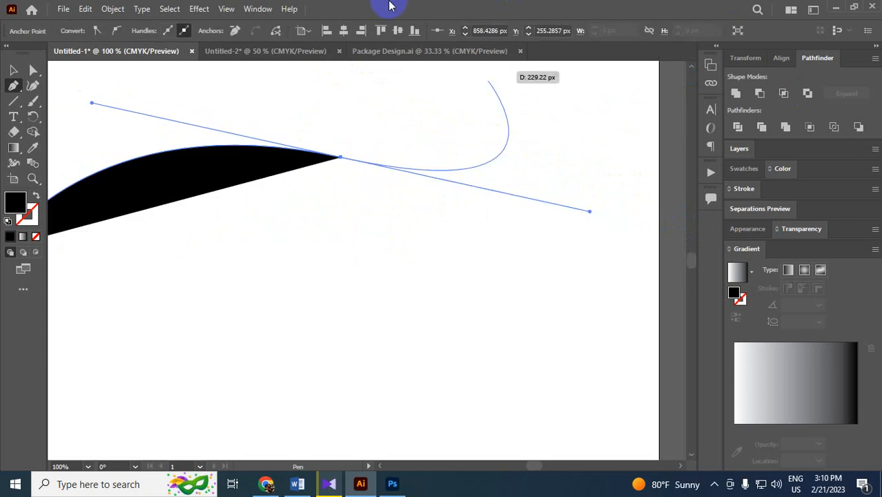
pyautogui.moveTo(315, 227); pyautogui.dragTo(457, 228)
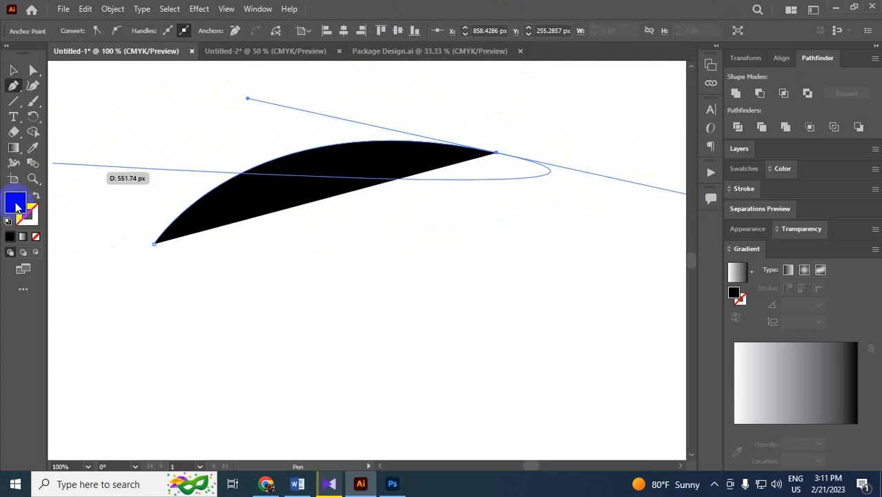
pyautogui.click(36, 198)
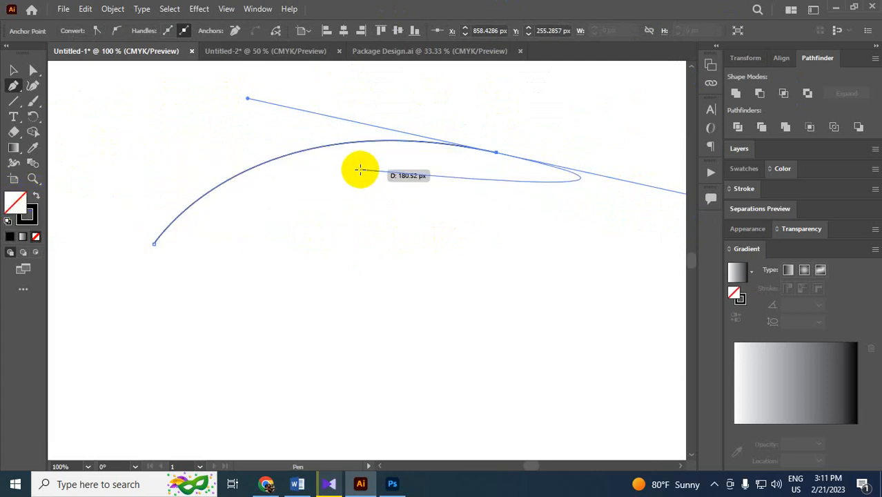
pyautogui.click(29, 218)
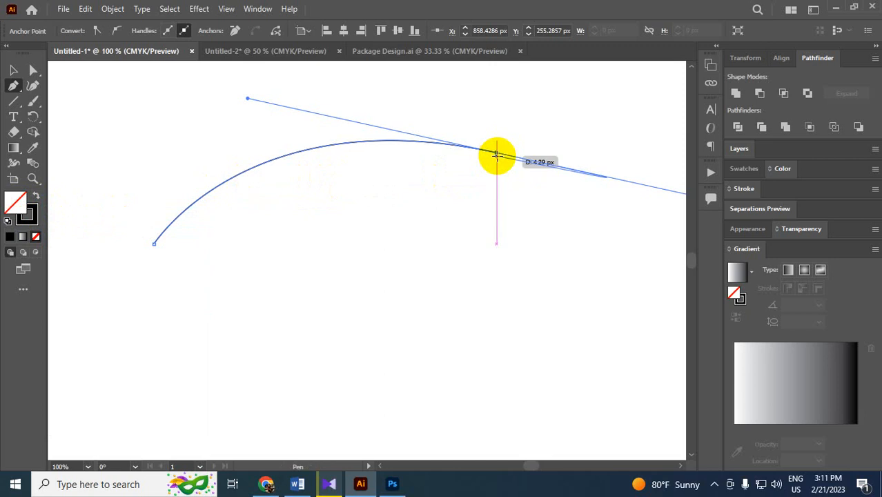
pyautogui.press('Escape')
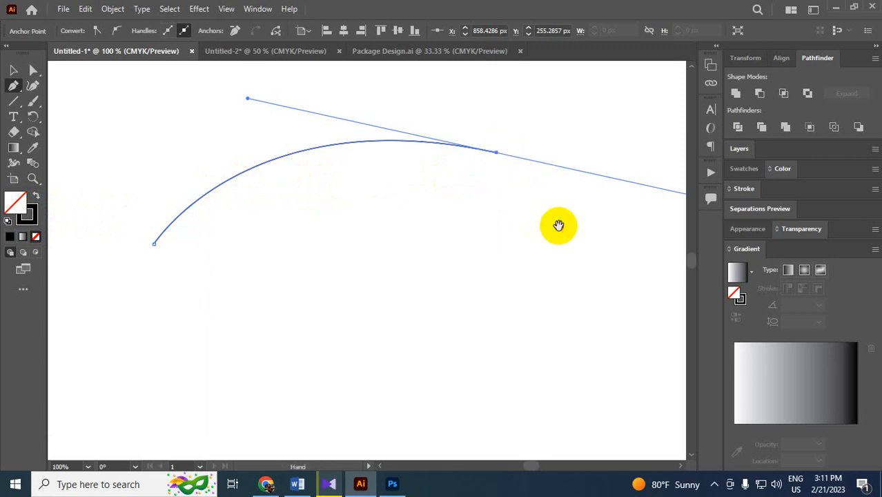
# - Place a separate smooth anchor away from the arch, and undo it together with the fill and stroke swap and the arched segment
pyautogui.moveTo(558, 225); pyautogui.dragTo(400, 268)
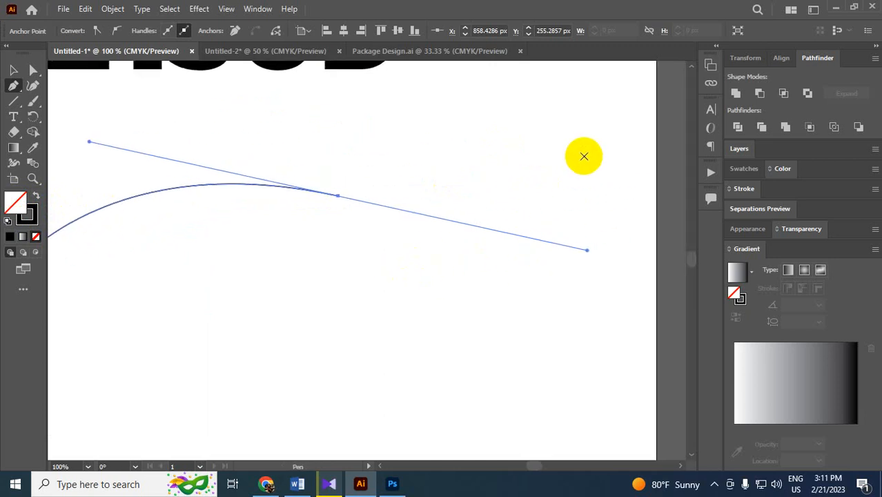
pyautogui.moveTo(585, 154); pyautogui.dragTo(587, 125)
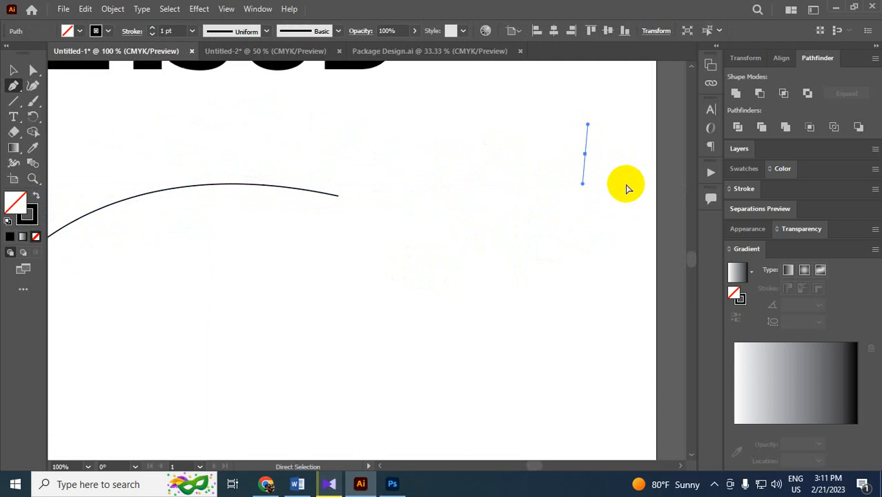
pyautogui.hotkey('ctrl', 'z')
pyautogui.hotkey('ctrl', 'z')
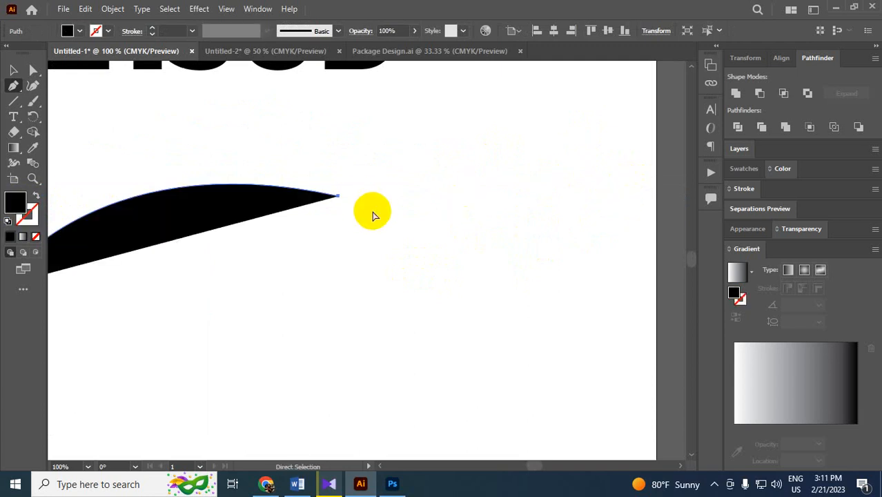
pyautogui.hotkey('ctrl', 'z')
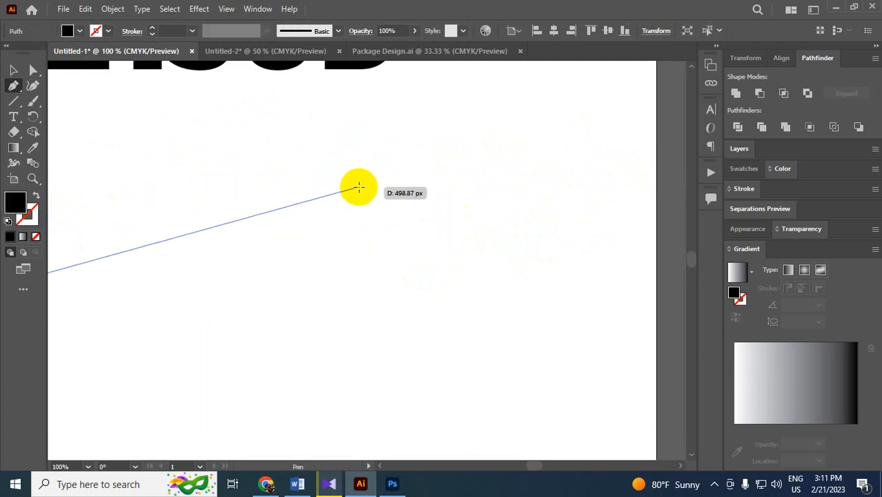
# - Complete the path as an unfilled, black-stroked wave with two curved segments spanning about 500 px and 275 px, and deselect it
pyautogui.moveTo(361, 186); pyautogui.dragTo(566, 257)
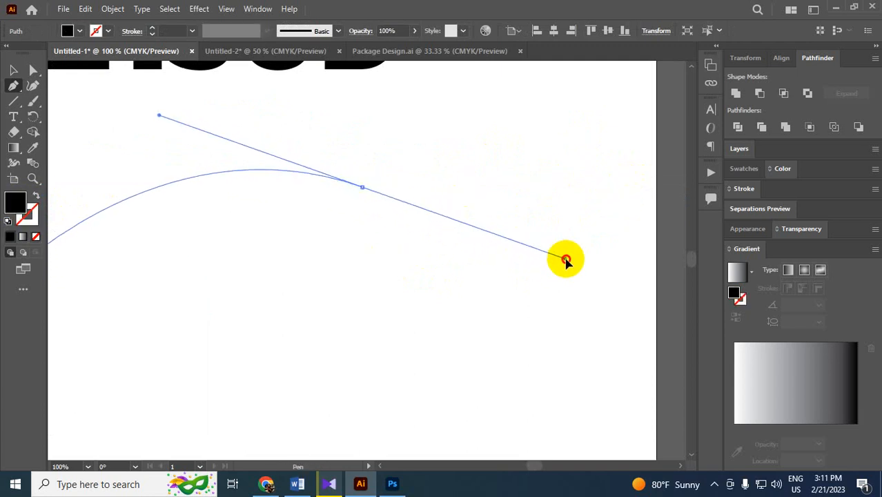
pyautogui.click(37, 197)
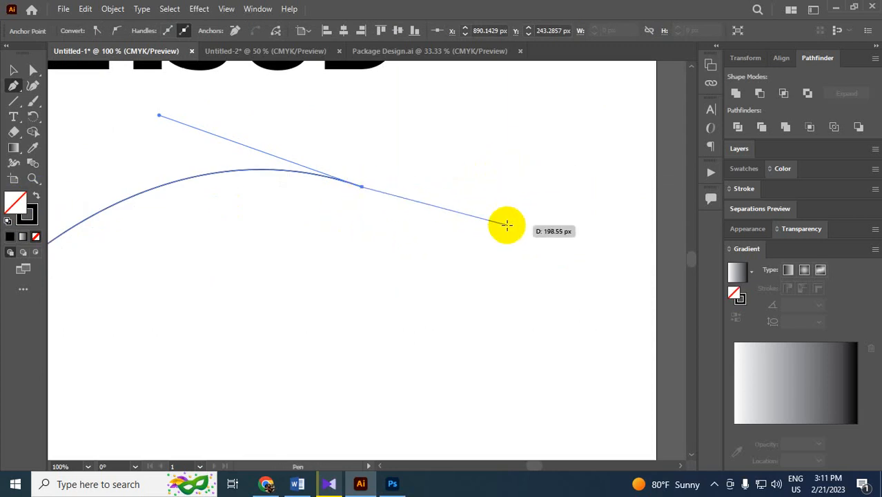
pyautogui.scroll(2, 507, 224)
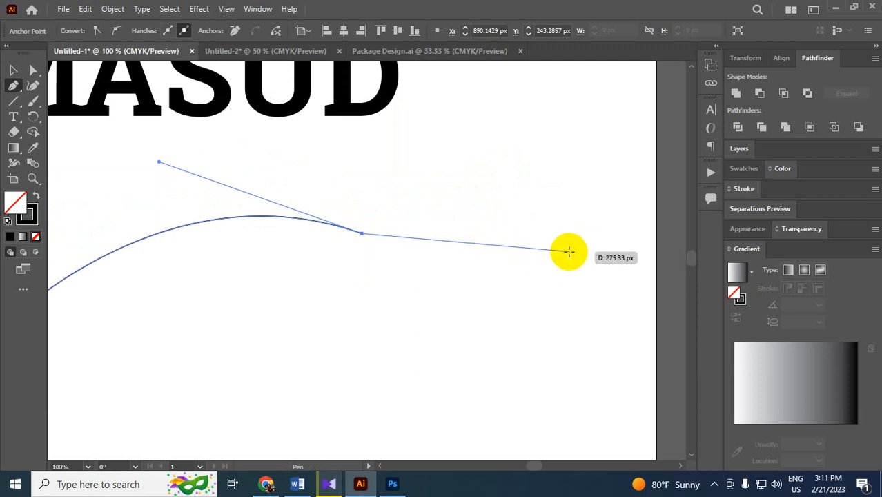
pyautogui.moveTo(568, 251); pyautogui.dragTo(620, 208)
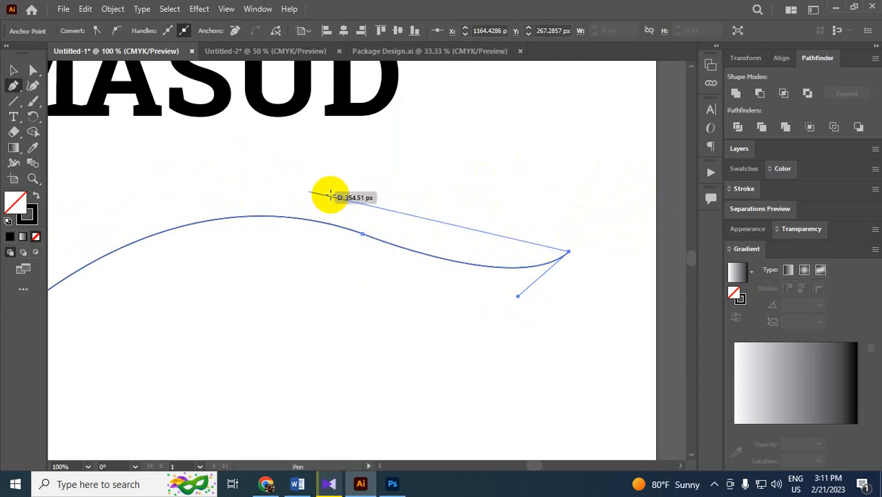
pyautogui.click(13, 69)
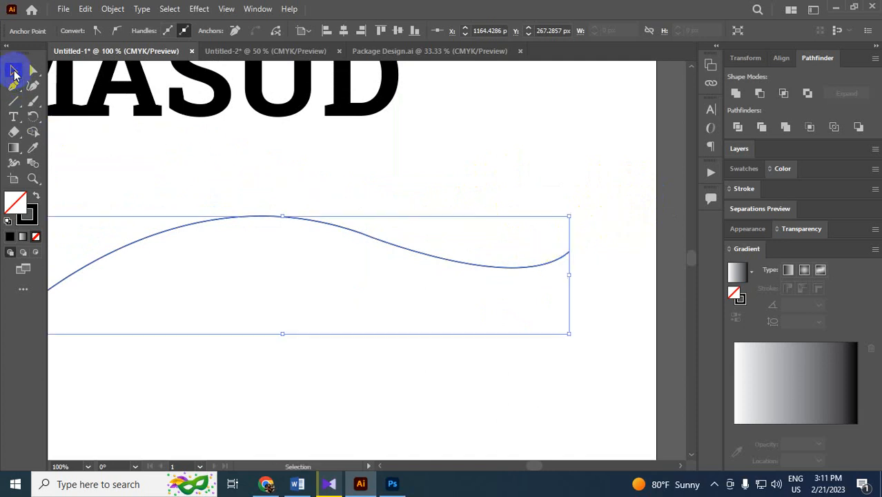
pyautogui.click(542, 174)
# - Move the wavy path up and to the left, closer beneath the large text
pyautogui.hotkey('ctrl', '-')
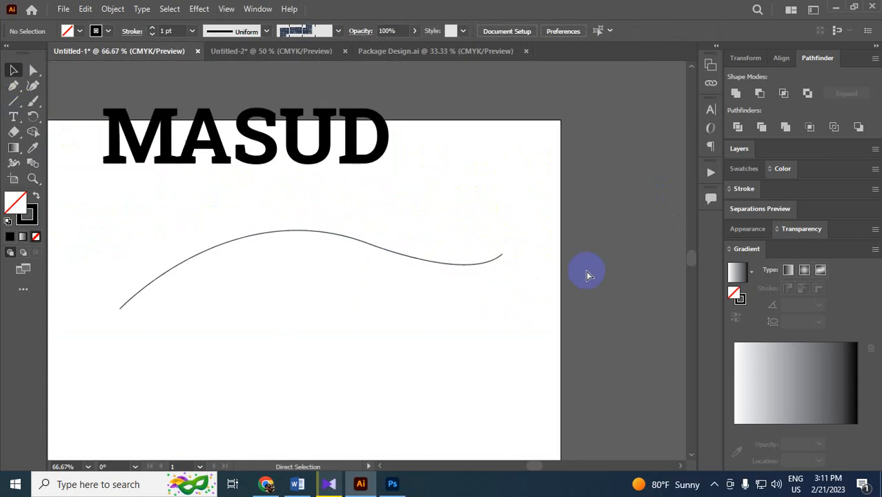
pyautogui.hotkey('ctrl', '-')
pyautogui.hotkey('ctrl', '+')
pyautogui.scroll(-1, 361, 214)
pyautogui.hscroll(-2, 360, 214)
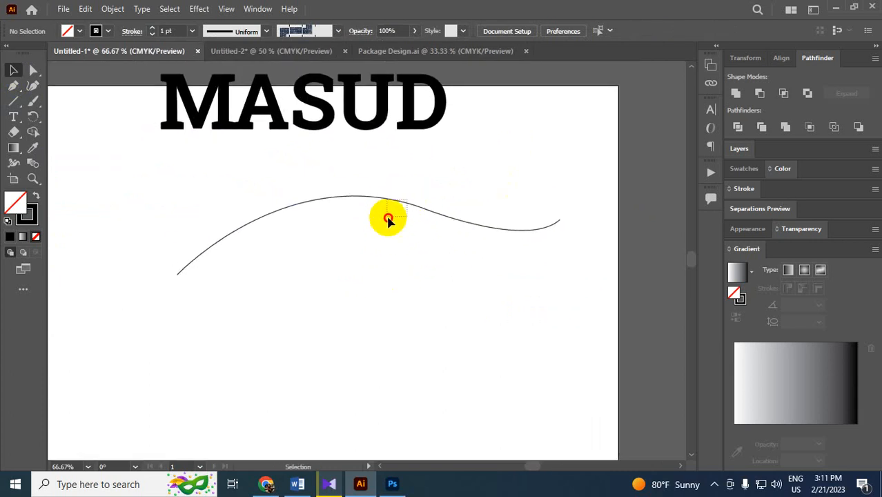
pyautogui.moveTo(390, 202); pyautogui.dragTo(336, 180)
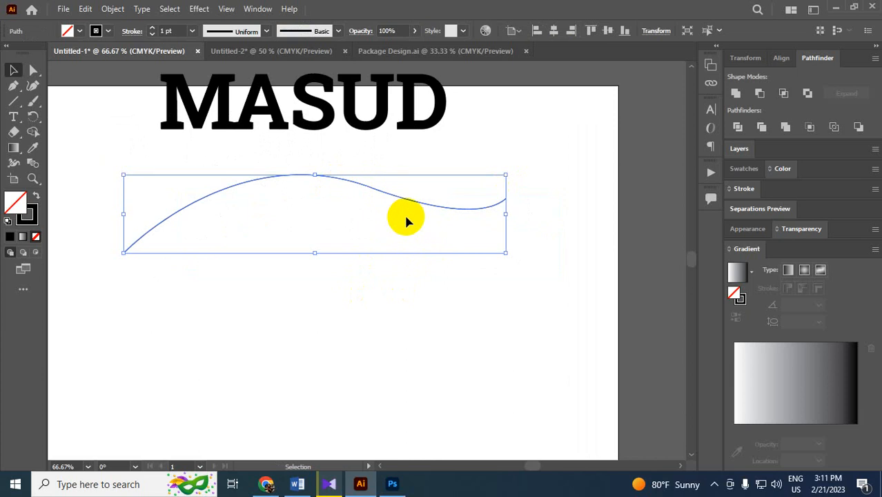
# - Delete the wavy path and draw a new unfilled wave that dips, then crests, ending at a corner near X 996 px, Y 314 px
pyautogui.press('Delete')
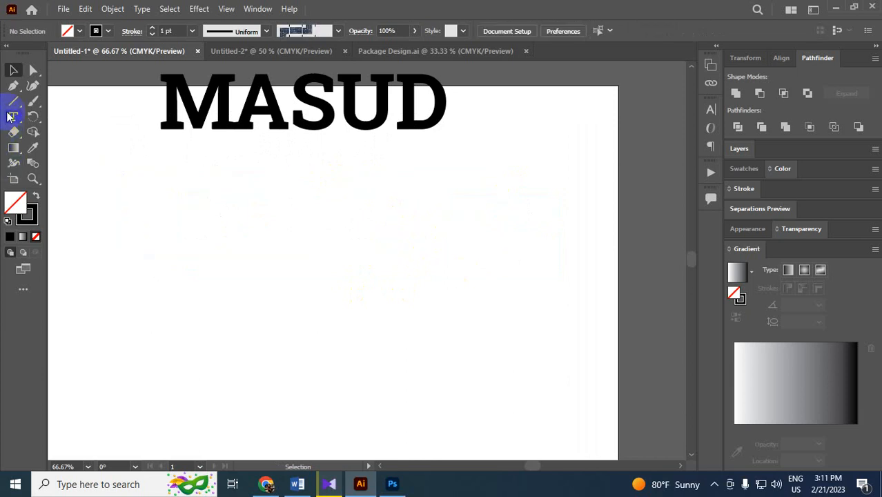
pyautogui.click(13, 85)
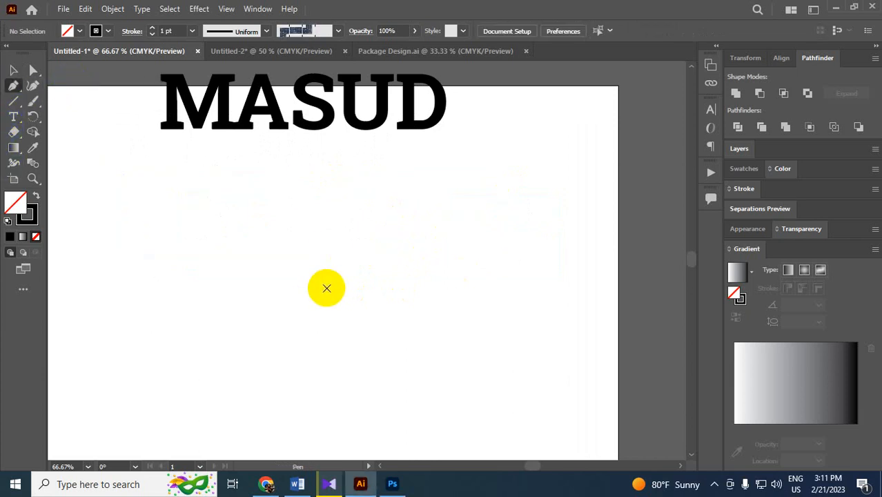
pyautogui.click(173, 187)
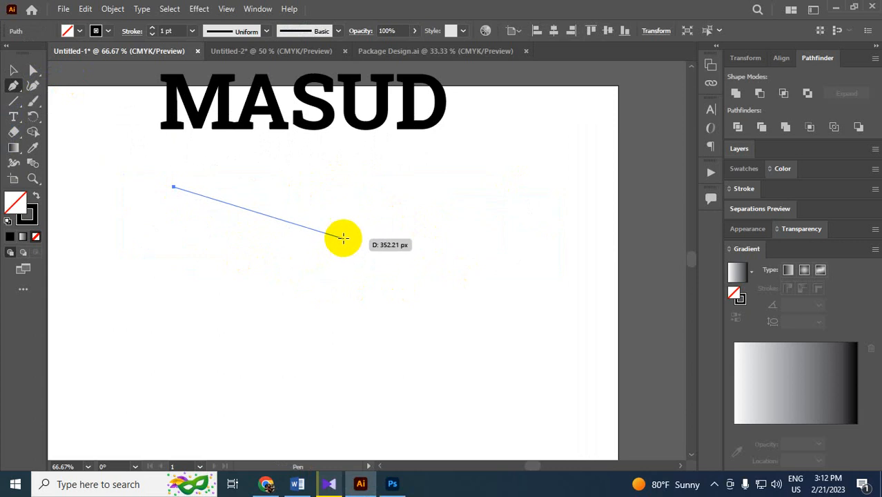
pyautogui.moveTo(345, 224); pyautogui.dragTo(460, 114)
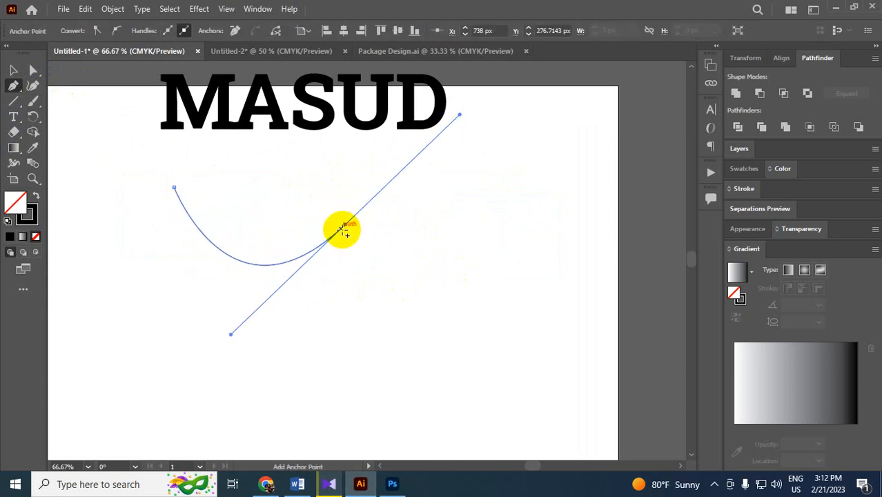
pyautogui.moveTo(475, 243); pyautogui.dragTo(519, 329)
pyautogui.click(475, 243)
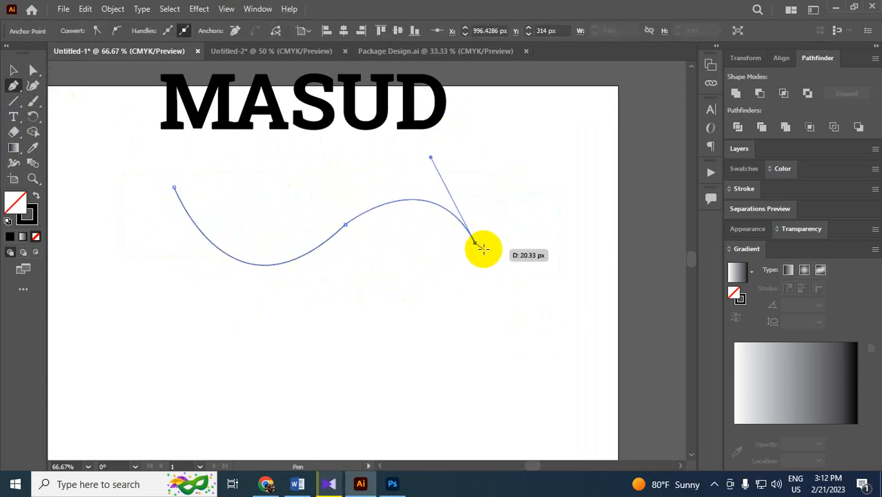
# - Swap the wave's stroke and fill so it is solid black, and move the shape to the right
pyautogui.click(36, 197)
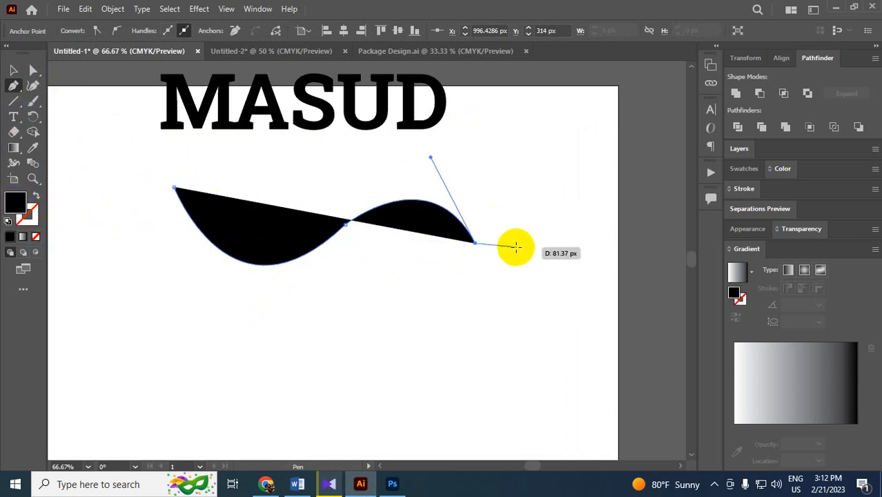
pyautogui.click(13, 70)
pyautogui.click(425, 291)
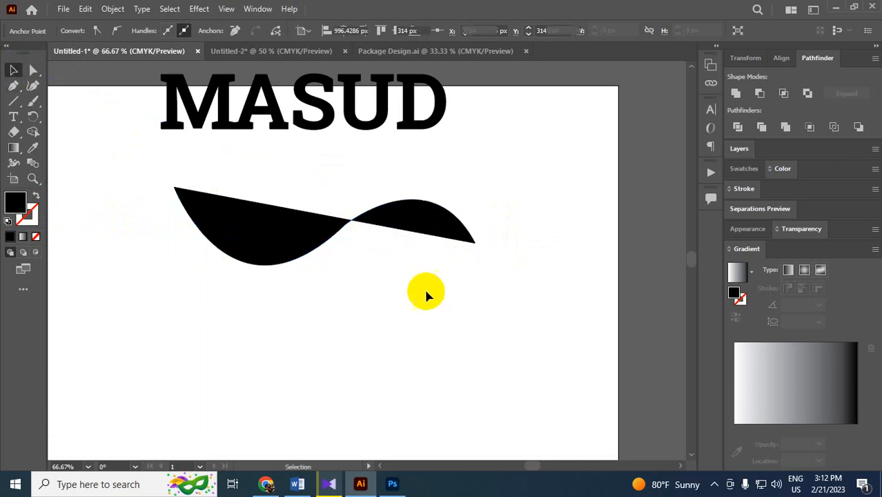
pyautogui.moveTo(312, 235); pyautogui.dragTo(354, 228)
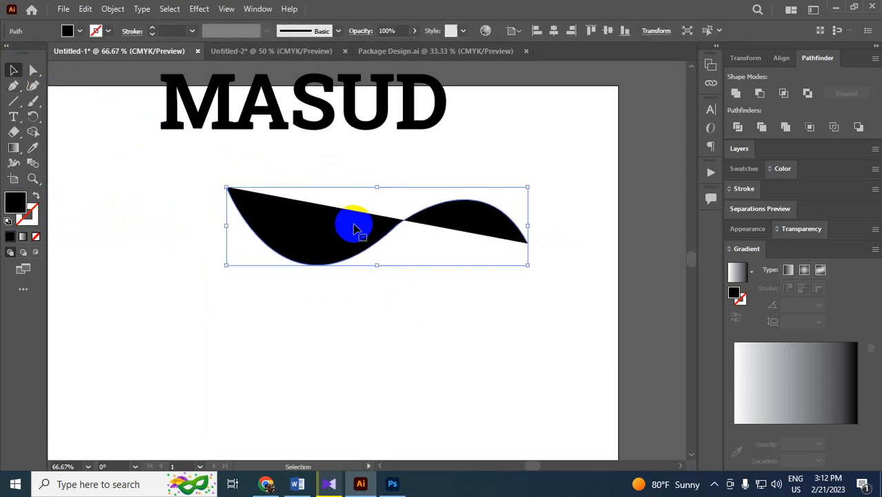
# - Delete the black wave and set the Pen tool to draw with no fill and a black stroke
pyautogui.press('Delete')
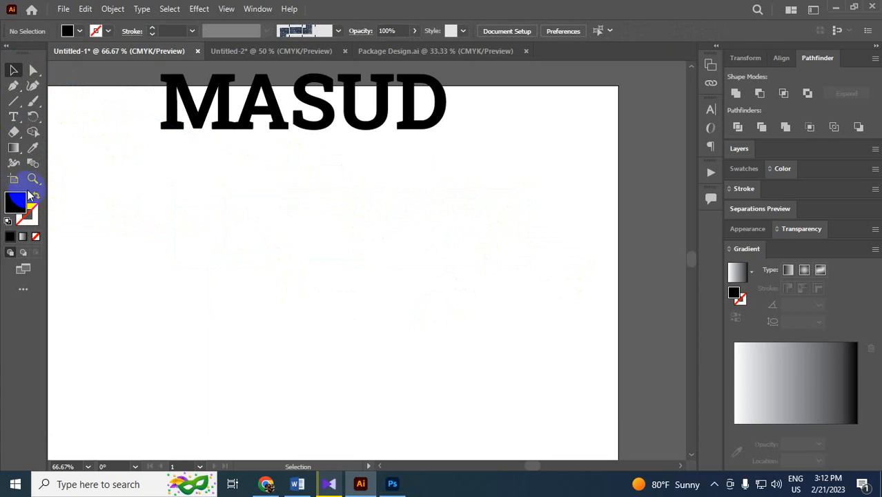
pyautogui.click(12, 85)
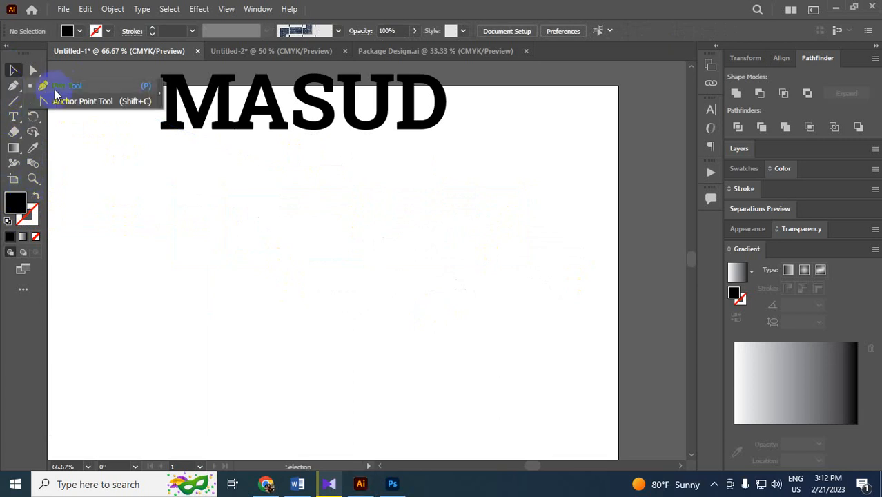
pyautogui.scroll(2, 361, 270)
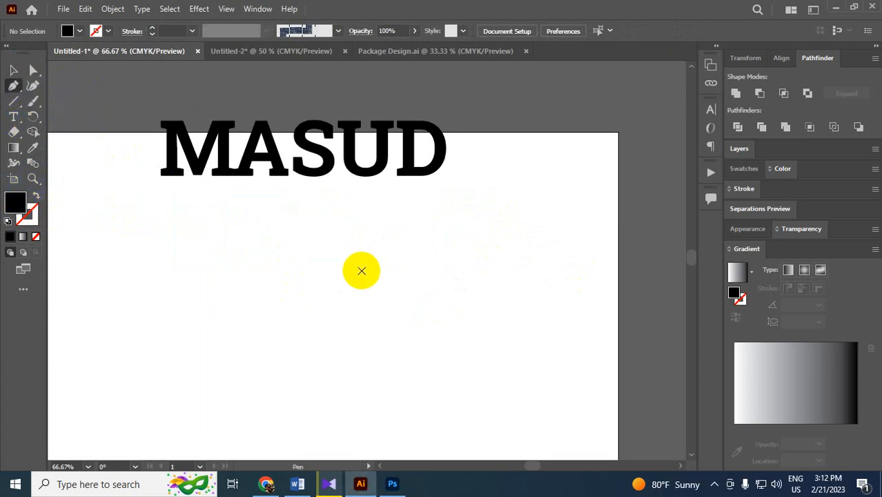
pyautogui.scroll(-2, 304, 200)
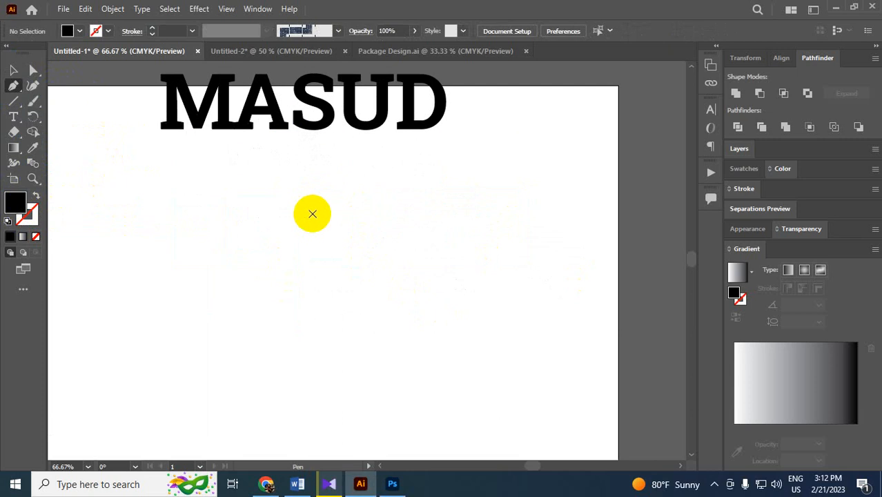
pyautogui.click(36, 196)
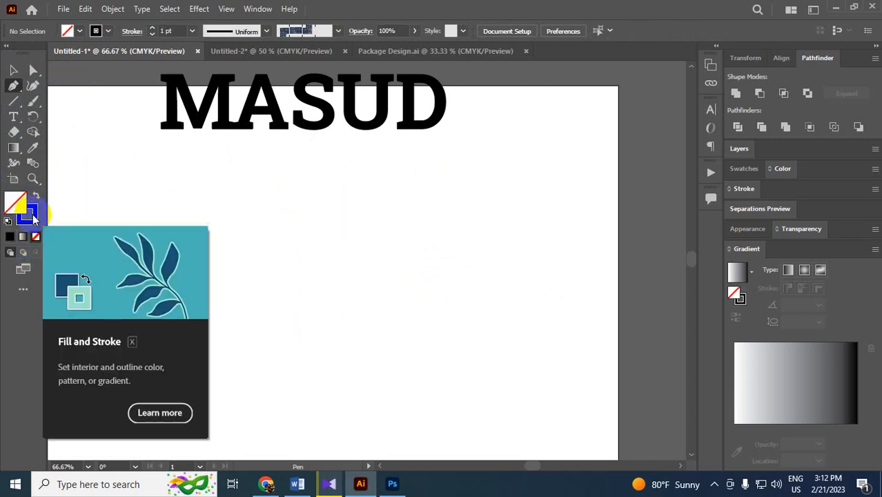
pyautogui.click(16, 200)
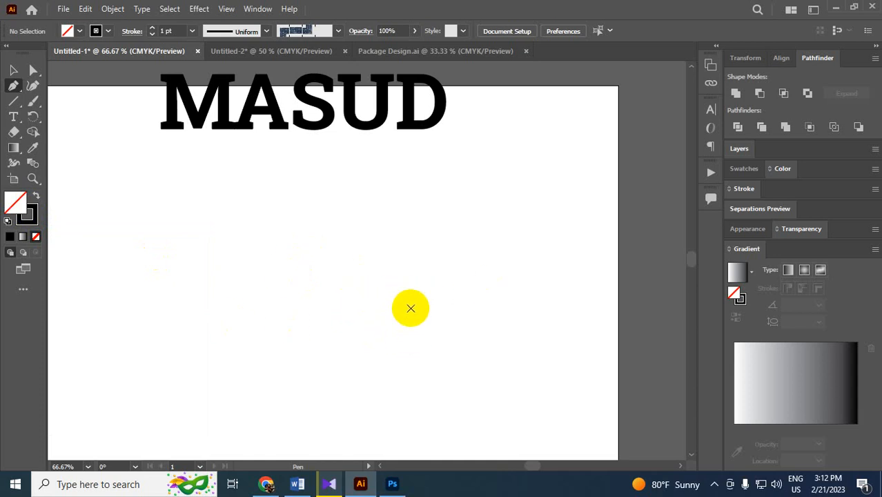
# - Start a letter A outline with straight Pen segments: a base about 103 px long, the left slant to the apex, and a right slant about 347 px long
pyautogui.moveTo(295, 318); pyautogui.dragTo(441, 266)
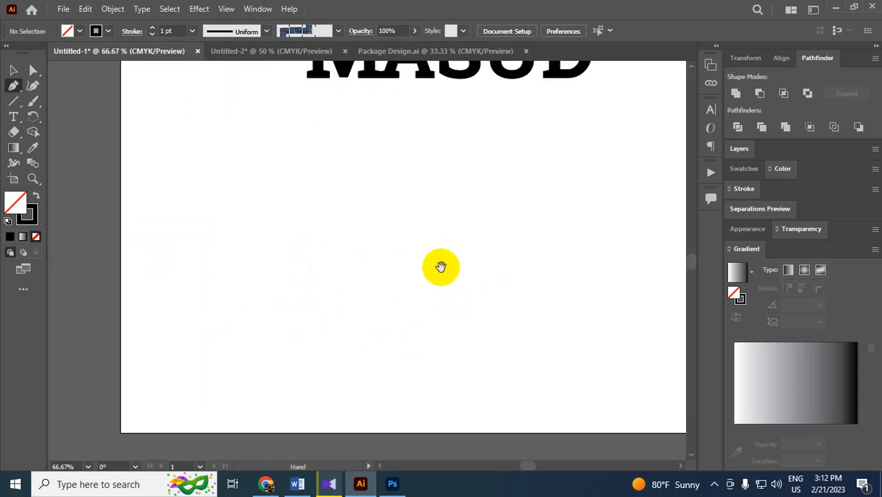
pyautogui.keyDown('ctrl'); pyautogui.click(499, 266); pyautogui.keyUp('ctrl')
pyautogui.moveTo(500, 267); pyautogui.dragTo(533, 101)
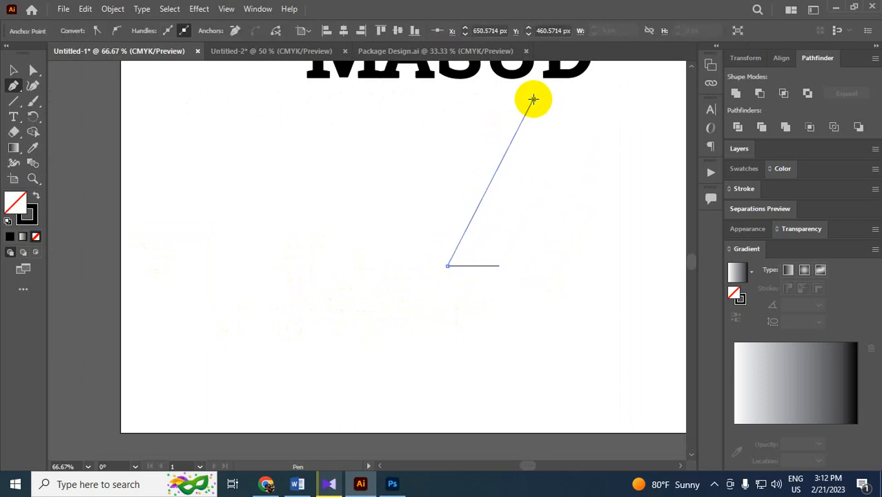
pyautogui.click(533, 101)
pyautogui.scroll(3, 530, 148)
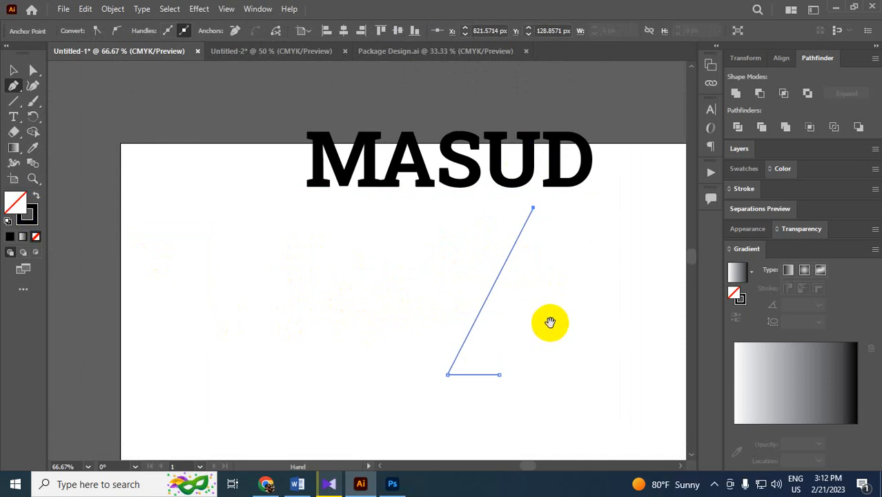
pyautogui.moveTo(550, 323); pyautogui.dragTo(452, 273)
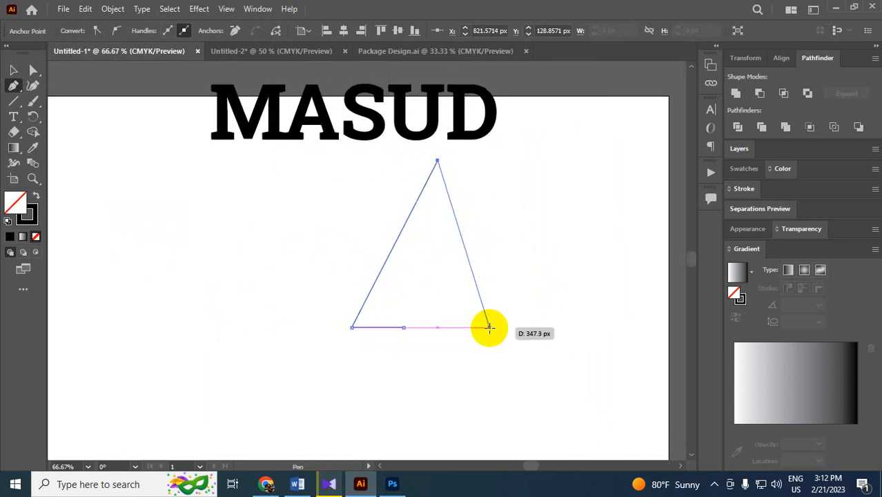
pyautogui.click(489, 327)
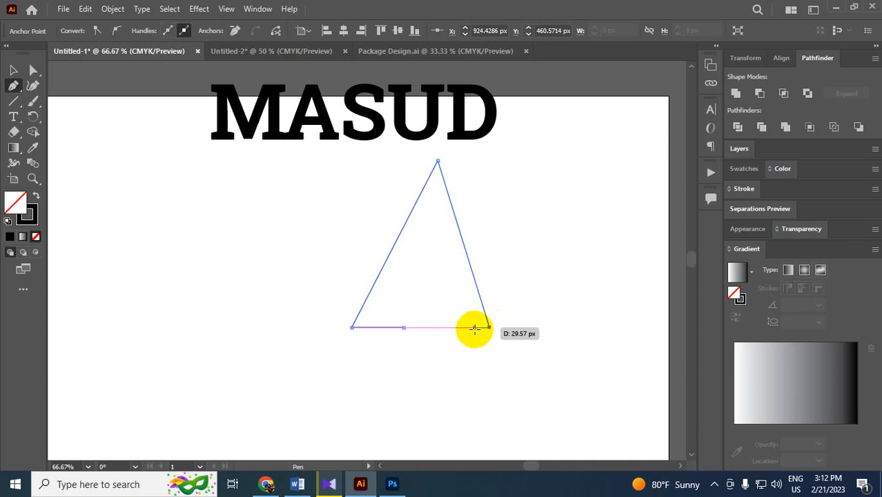
# - Complete the letter A as a closed path with a right foot about 30 px wide, an inner contour under the crossbar, and an angled left foot
pyautogui.click(475, 328)
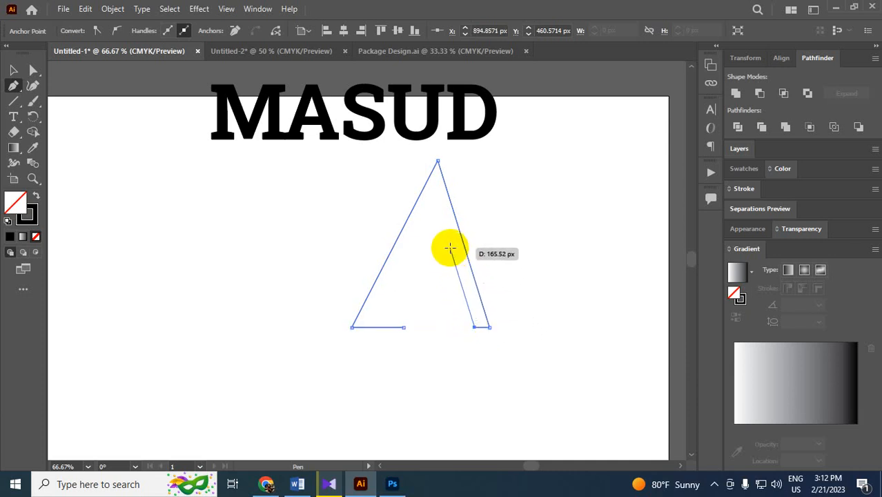
pyautogui.click(450, 247)
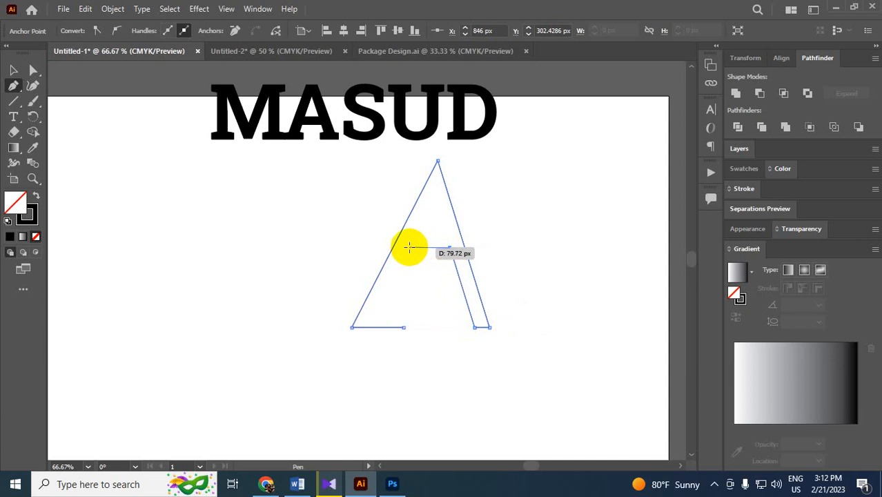
pyautogui.click(406, 248)
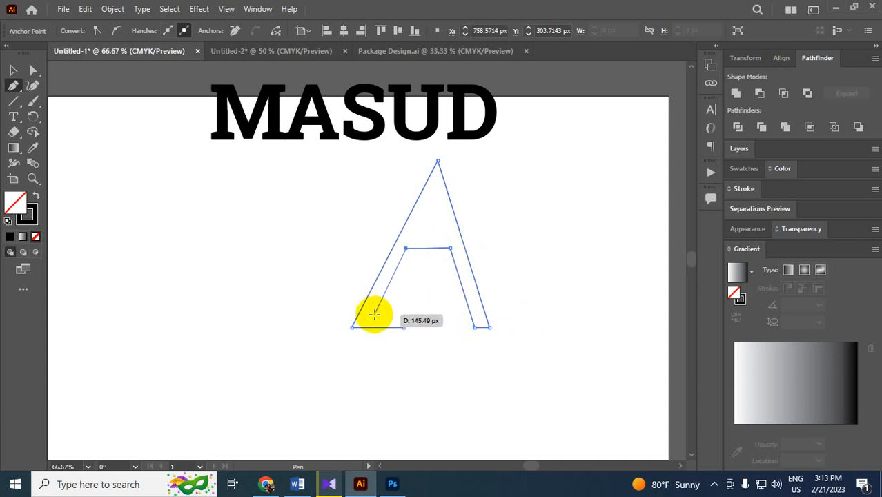
pyautogui.click(374, 315)
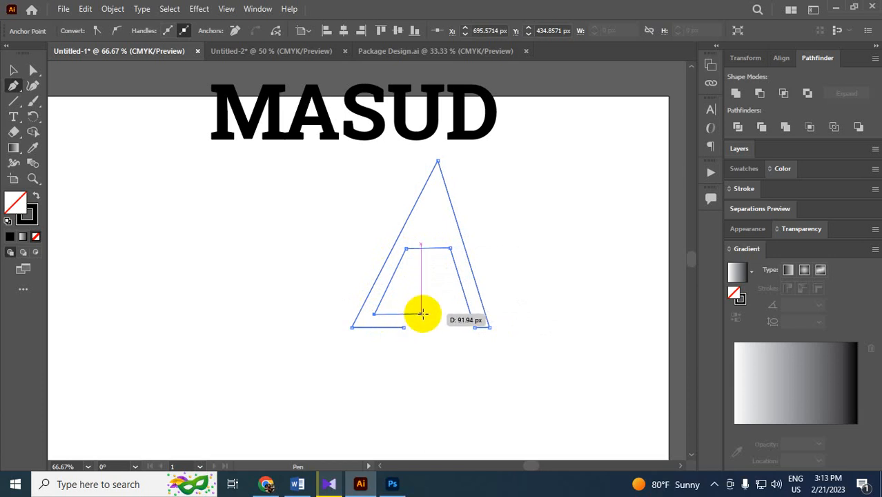
pyautogui.click(421, 315)
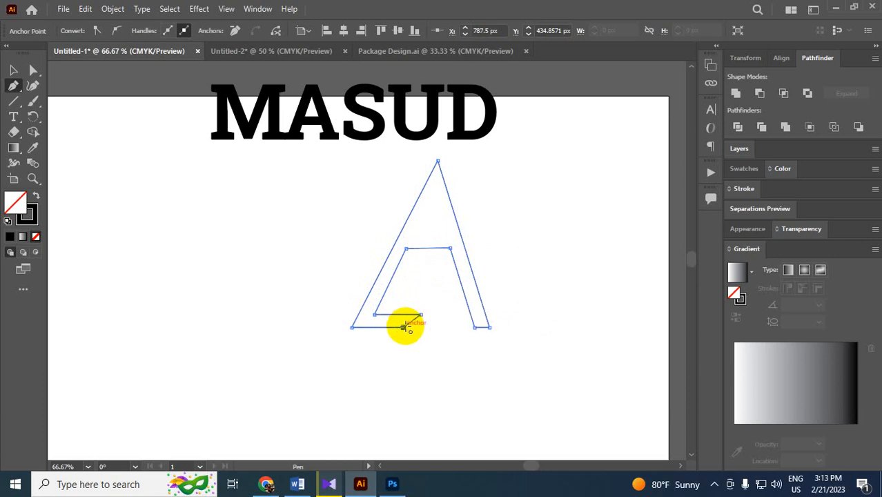
pyautogui.click(404, 328)
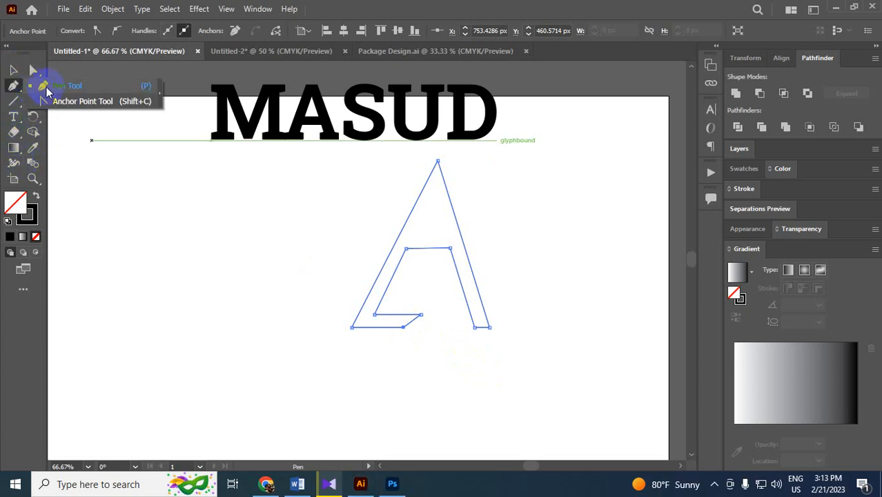
# - Draw a closed triangle about 60 px wide and 62 px high inside the upper part of the letter A
pyautogui.click(428, 206)
pyautogui.click(412, 236)
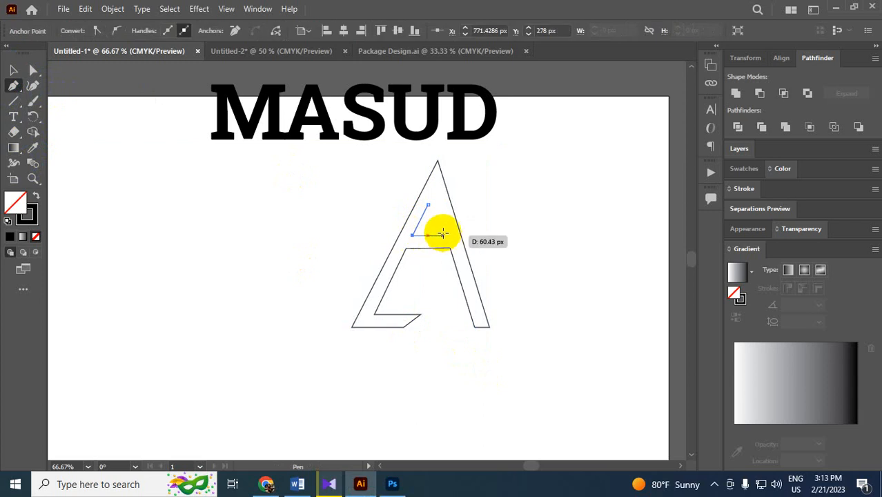
pyautogui.click(443, 235)
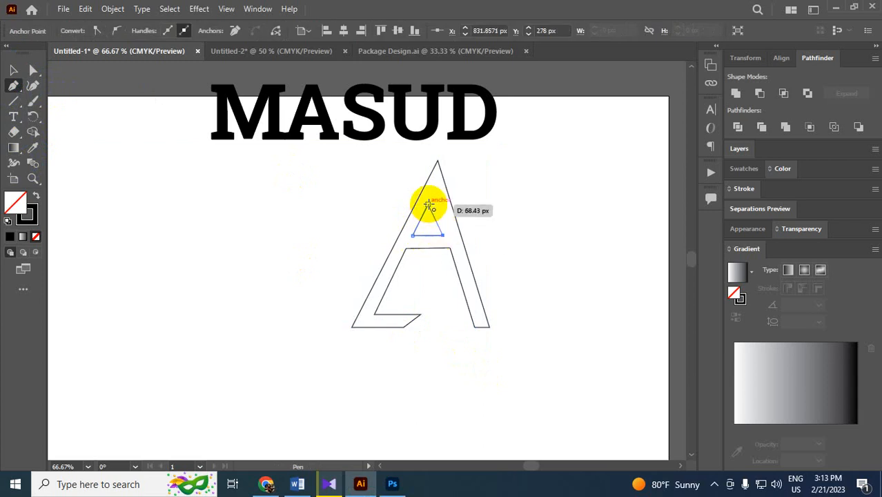
pyautogui.click(427, 205)
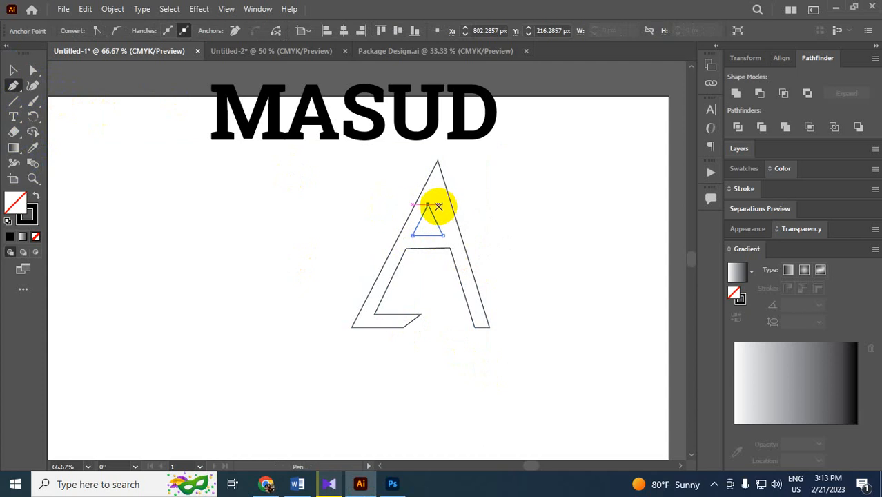
# - Move the inner triangle's apex slightly up and to the right with the Direct Selection tool
pyautogui.click(36, 71)
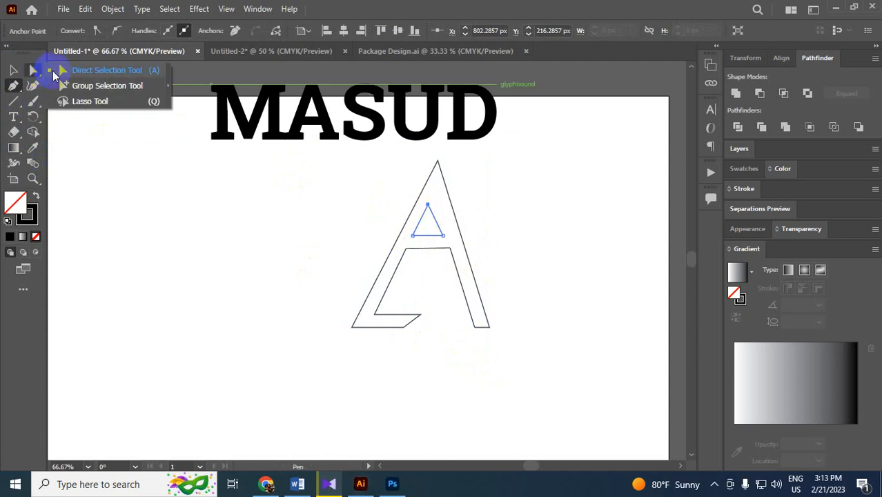
pyautogui.click(116, 70)
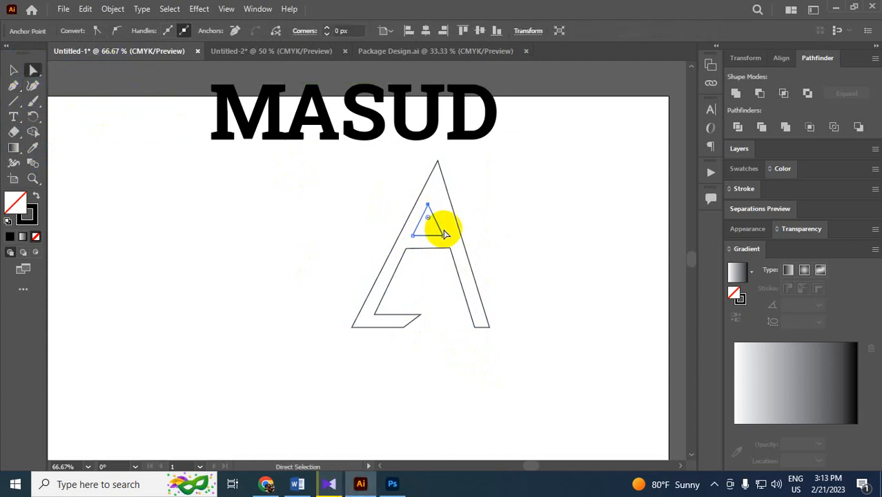
pyautogui.moveTo(428, 207); pyautogui.dragTo(435, 199)
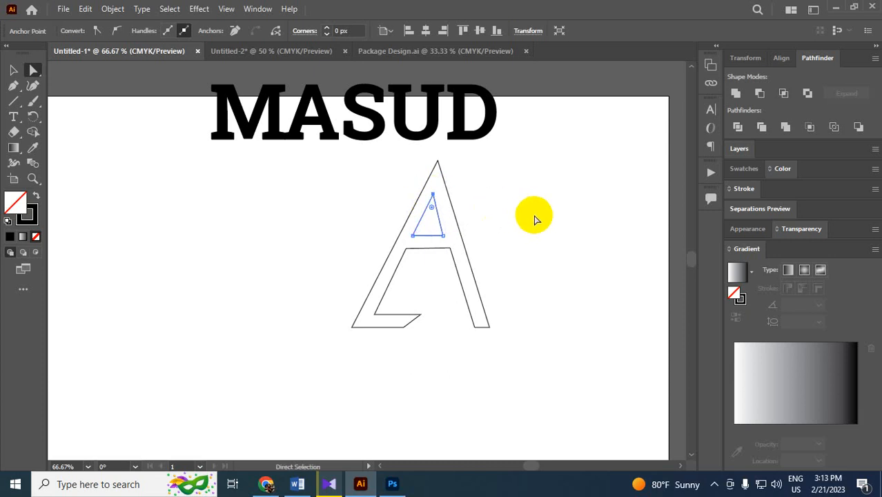
# - Refine the inner triangle by moving its lower-right corner slightly outward and raising its apex a little to follow the letter's slants
pyautogui.hotkey('ctrl', '=')
pyautogui.hotkey('ctrl', '=')
pyautogui.hotkey('ctrl', '=')
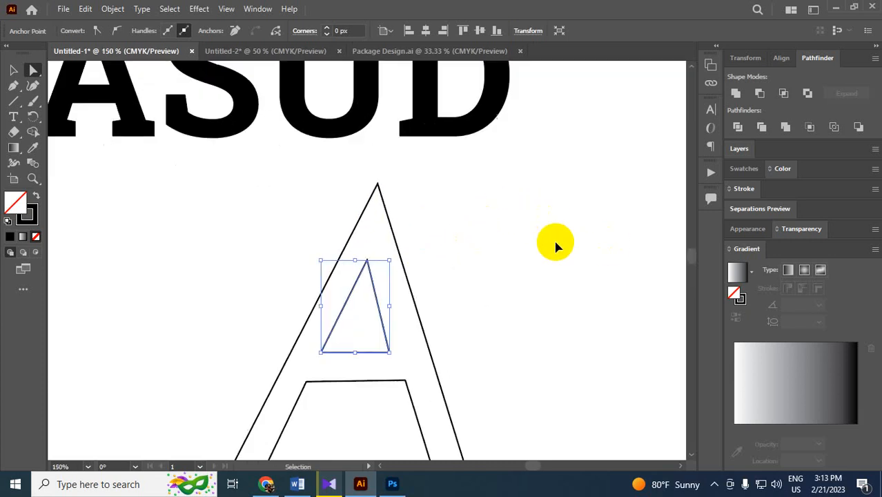
pyautogui.scroll(-2, 501, 216)
pyautogui.moveTo(397, 278); pyautogui.dragTo(408, 279)
pyautogui.moveTo(368, 155); pyautogui.dragTo(370, 145)
pyautogui.scroll(-3, 532, 252)
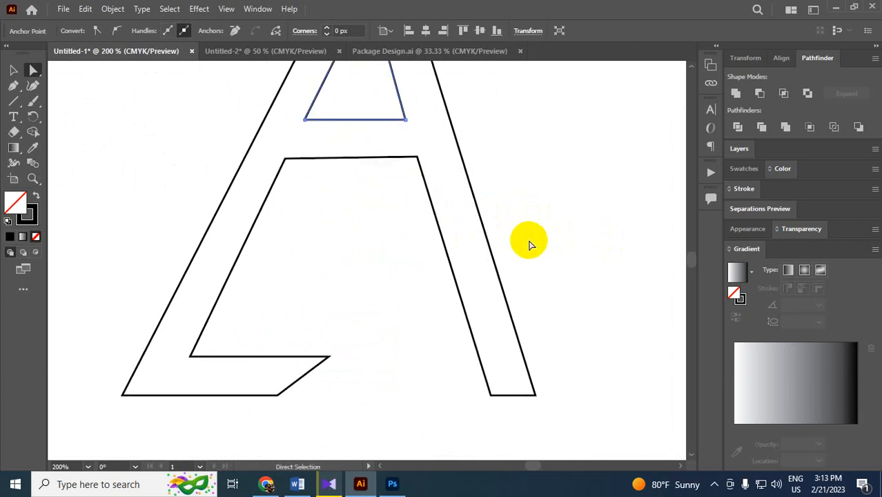
pyautogui.scroll(-2, 531, 245)
pyautogui.hotkey('ctrl', '-')
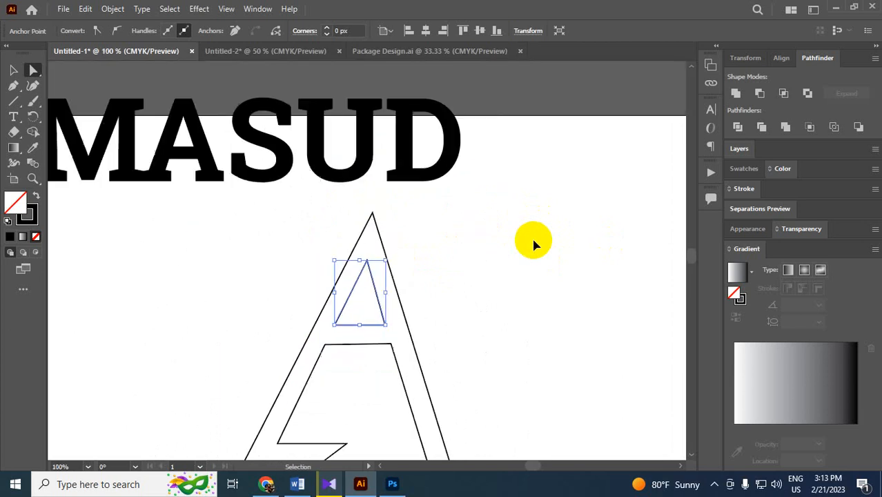
pyautogui.scroll(-2, 532, 238)
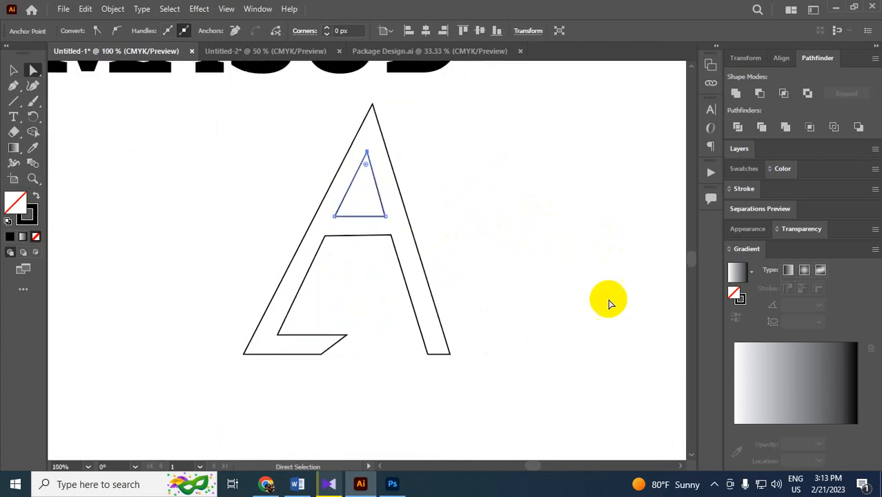
# - Expand the fill and stroke of the letter A outline and its inner triangle
pyautogui.click(269, 174)
pyautogui.moveTo(200, 175); pyautogui.dragTo(480, 331)
pyautogui.click(104, 32)
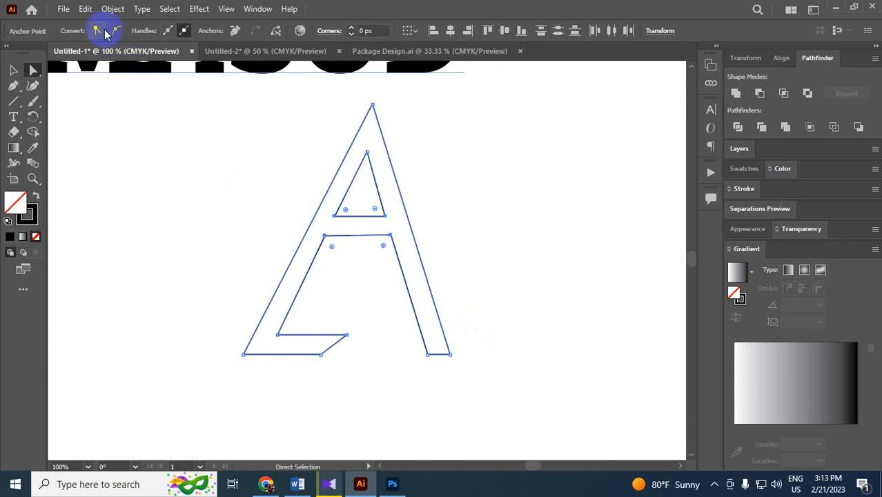
pyautogui.click(113, 9)
pyautogui.click(176, 157)
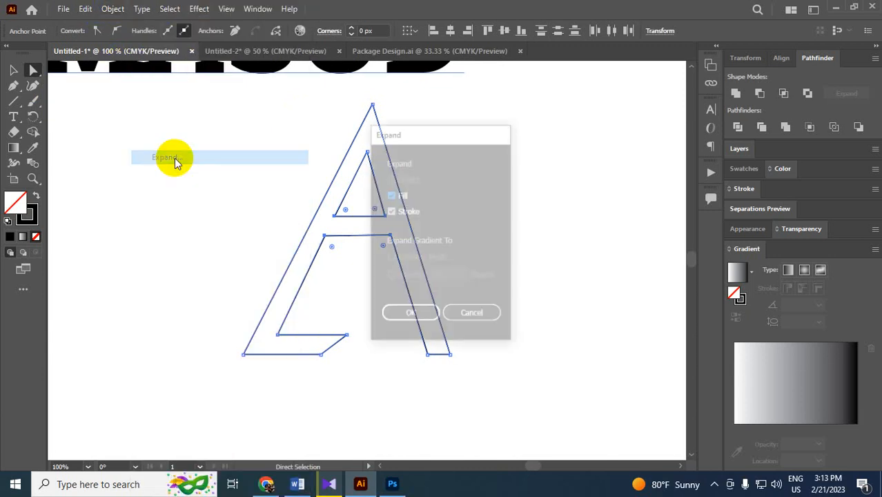
pyautogui.click(403, 316)
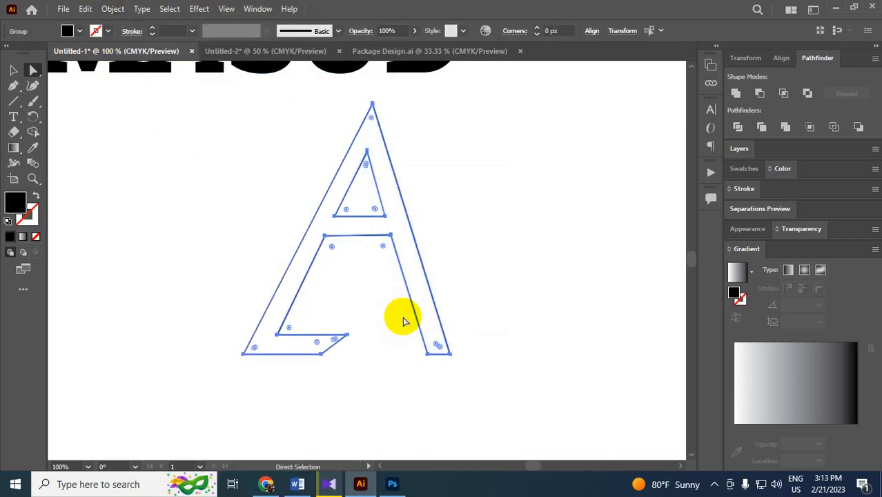
pyautogui.click(474, 228)
# - Draw a wide black rectangle with the Rectangle tool and place it over the lower ends of the letter A's legs
pyautogui.click(23, 129)
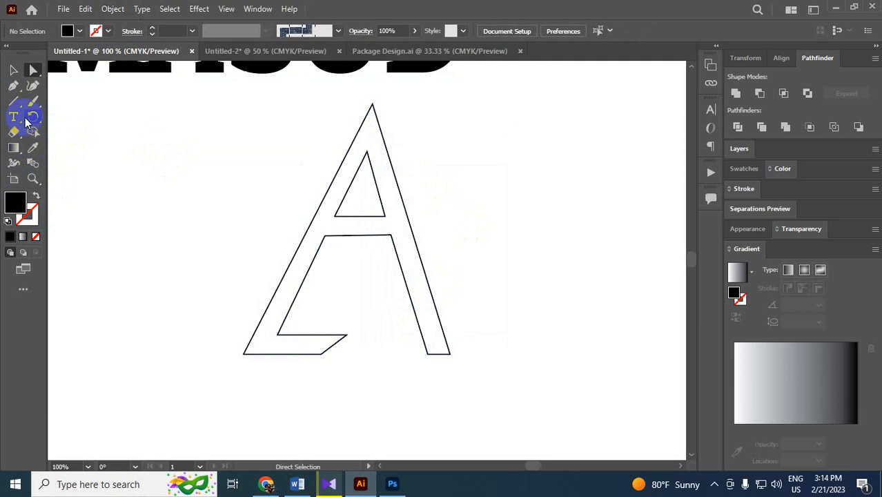
pyautogui.click(28, 119)
pyautogui.click(14, 149)
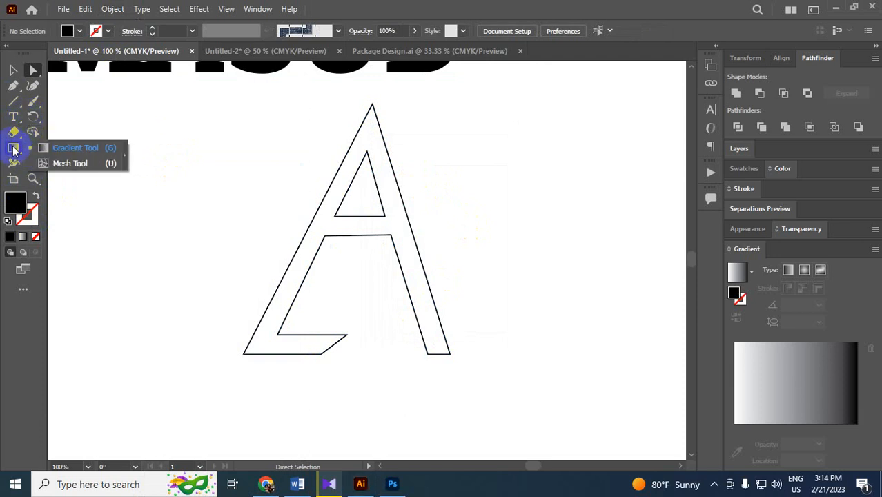
pyautogui.click(13, 102)
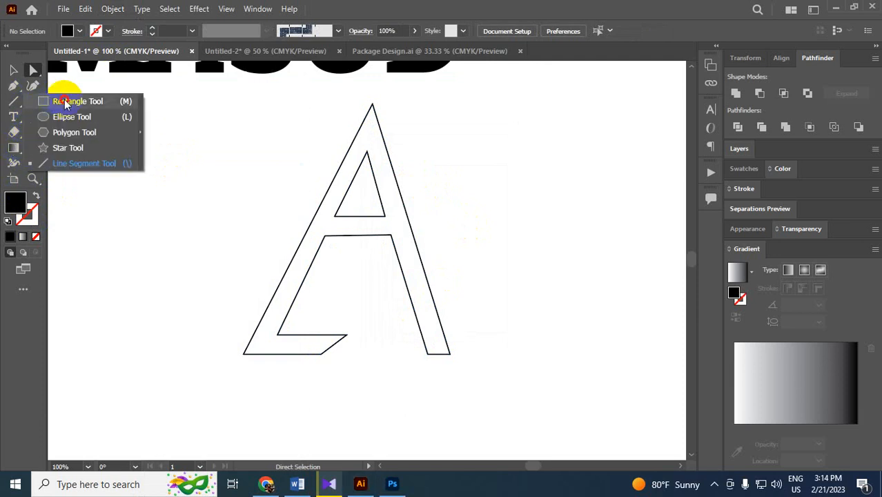
pyautogui.click(66, 98)
pyautogui.scroll(-3, 207, 230)
pyautogui.moveTo(147, 239); pyautogui.dragTo(524, 381)
pyautogui.click(13, 72)
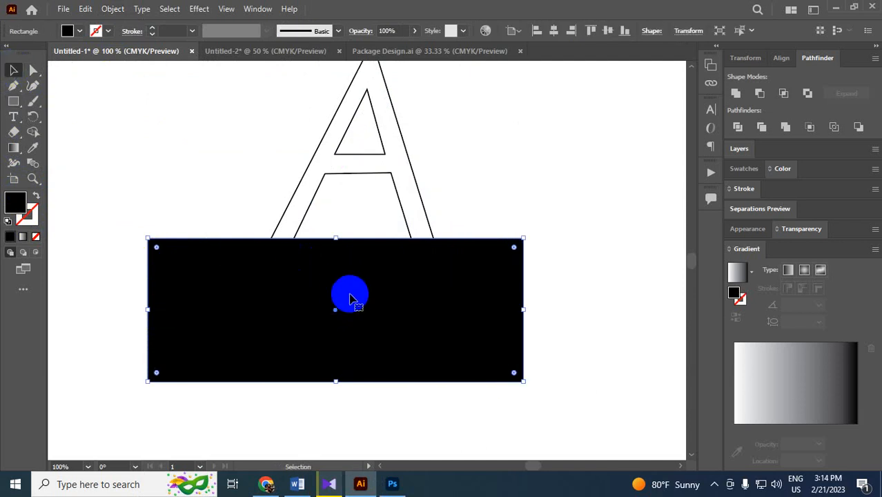
pyautogui.moveTo(350, 296)
pyautogui.mouseDown()
pyautogui.moveTo(356, 358)
pyautogui.moveTo(361, 318)
pyautogui.mouseUp()
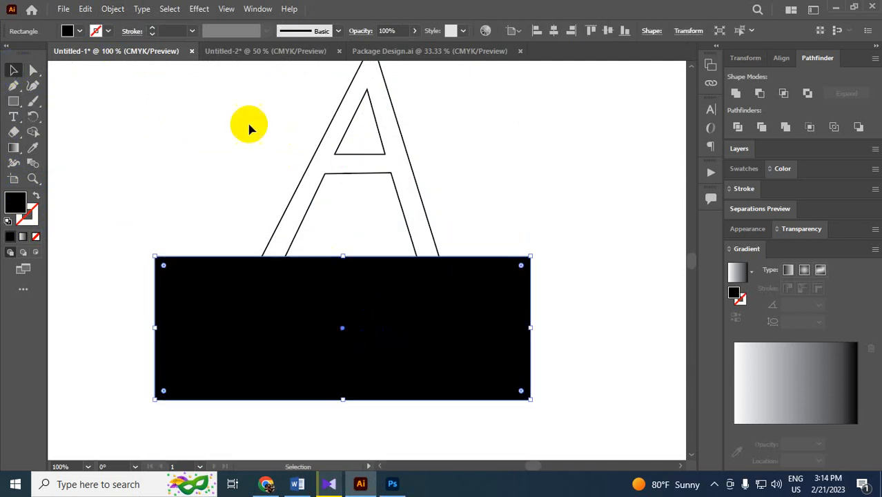
# - Divide the letter A and the rectangle with Pathfinder, ungroup the result, and delete the pieces within the rectangle's area
pyautogui.moveTo(242, 121)
pyautogui.mouseDown()
pyautogui.moveTo(351, 210)
pyautogui.moveTo(463, 321)
pyautogui.moveTo(468, 339)
pyautogui.mouseUp()
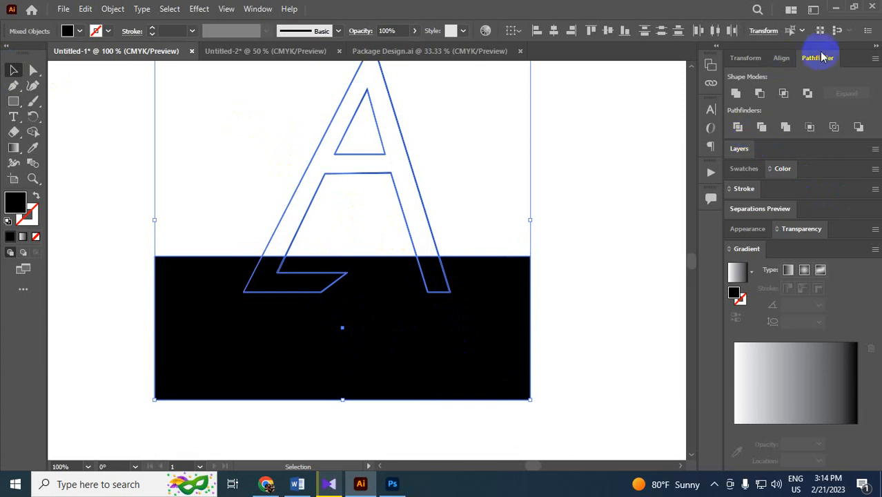
pyautogui.click(737, 129)
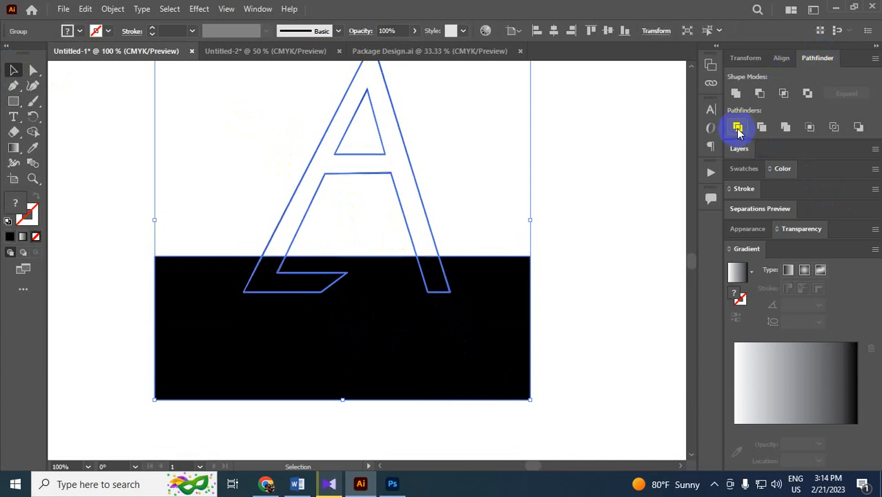
pyautogui.rightClick(250, 291)
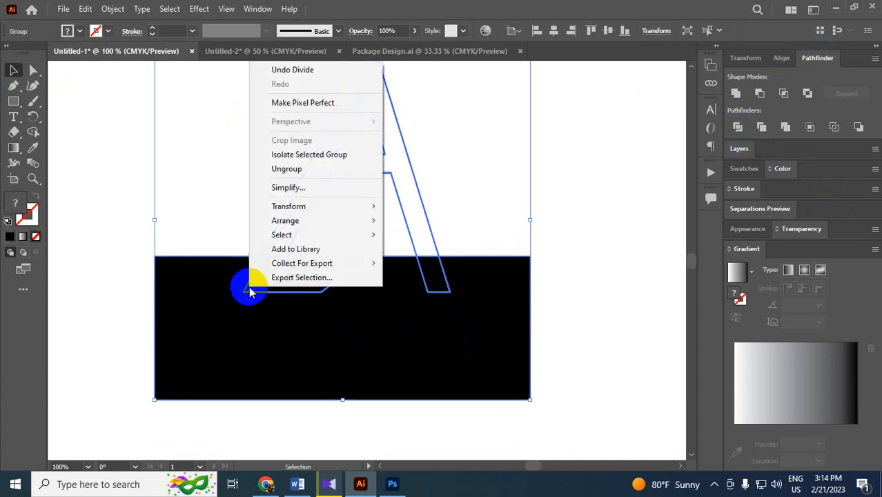
pyautogui.click(290, 170)
pyautogui.moveTo(563, 428); pyautogui.dragTo(184, 277)
pyautogui.press('Delete')
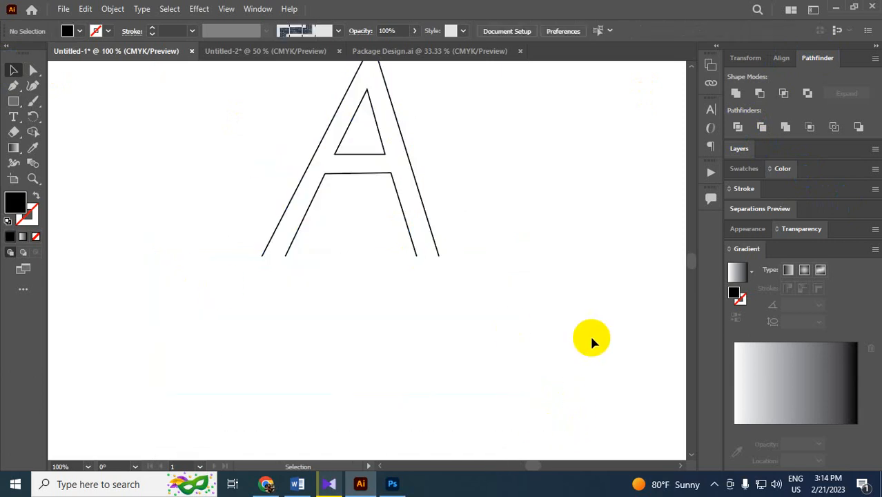
# - Draw a closed rectangle about 106 px wide and 31 px high below the A with the Pen tool, with a black stroke and no fill
pyautogui.scroll(2, 591, 339)
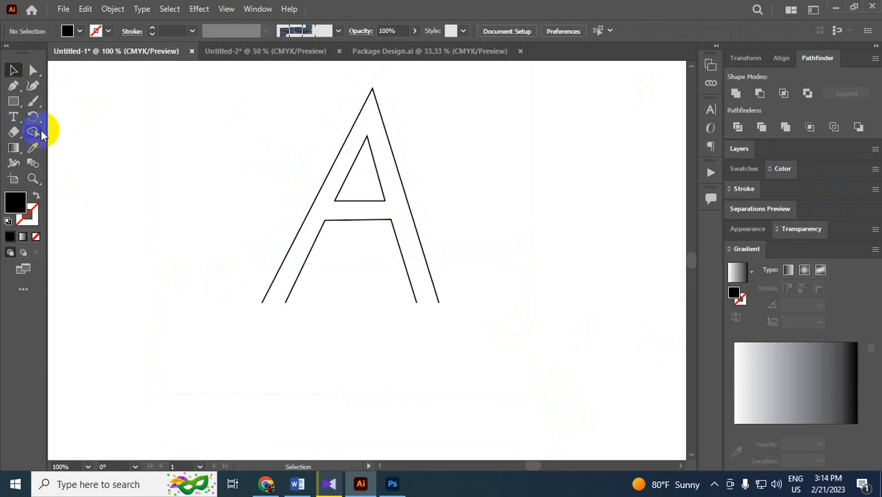
pyautogui.moveTo(10, 92); pyautogui.dragTo(52, 87)
pyautogui.scroll(-5, 337, 274)
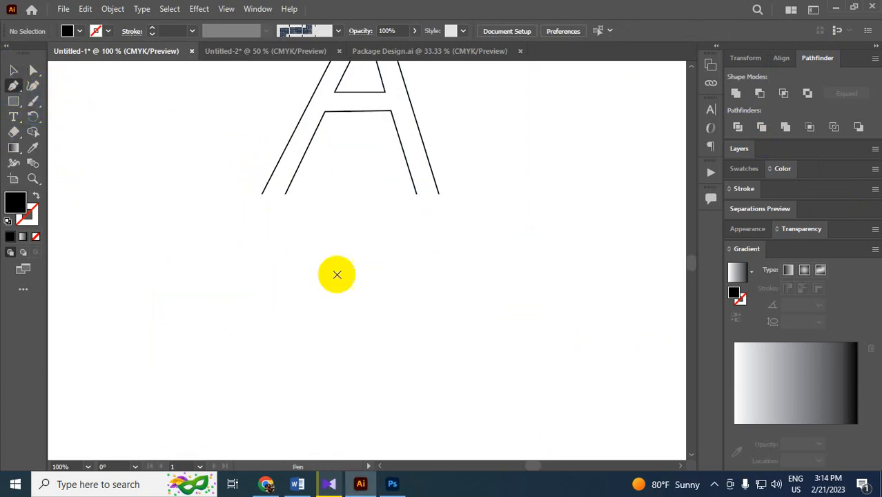
pyautogui.click(249, 266)
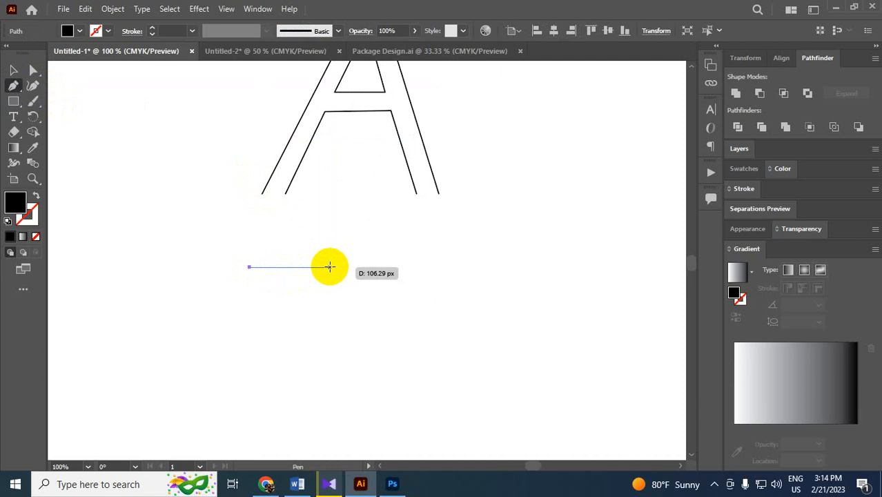
pyautogui.click(330, 268)
pyautogui.click(330, 290)
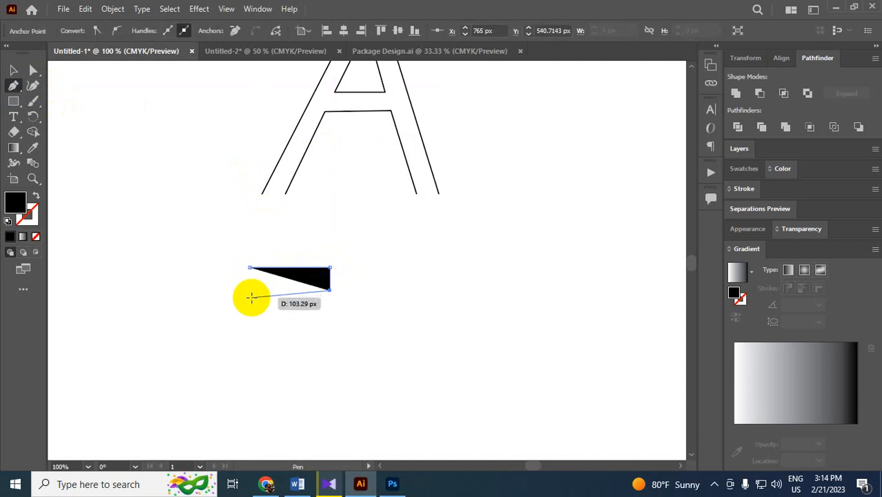
pyautogui.click(249, 290)
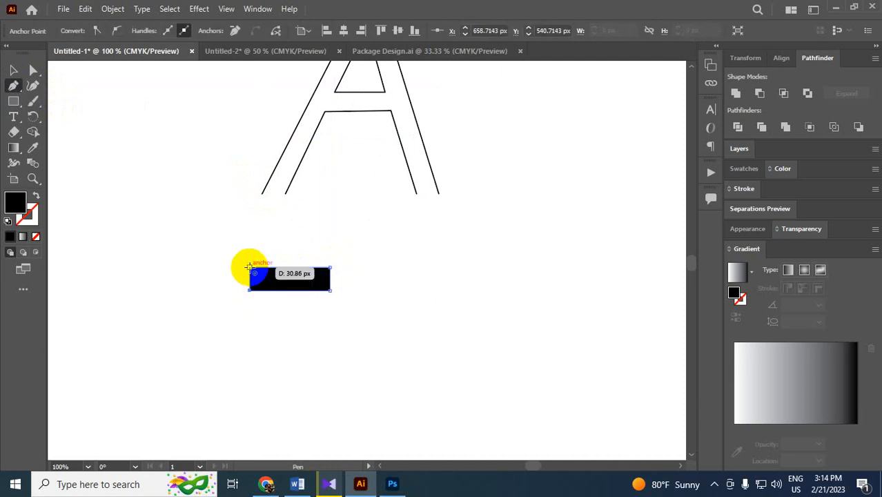
pyautogui.click(250, 267)
pyautogui.click(34, 196)
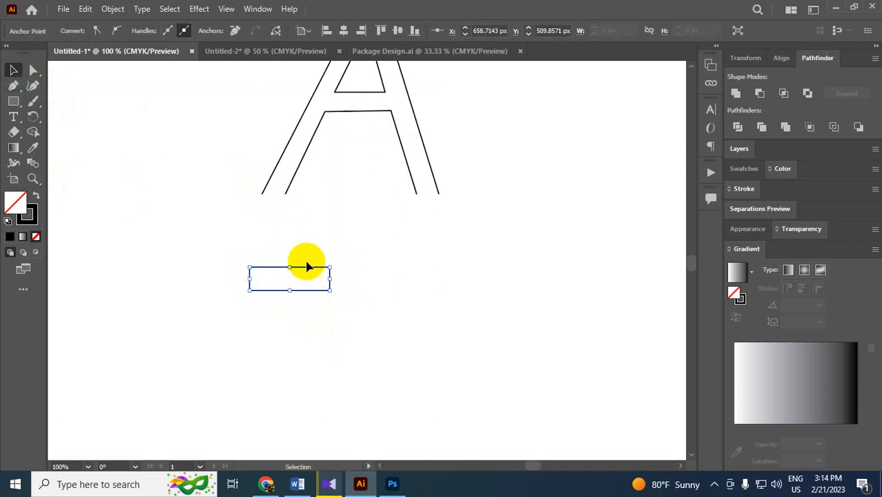
# - Place the small rectangle as a foot under the A's right leg and duplicate it under the left leg
pyautogui.moveTo(308, 265); pyautogui.dragTo(286, 195)
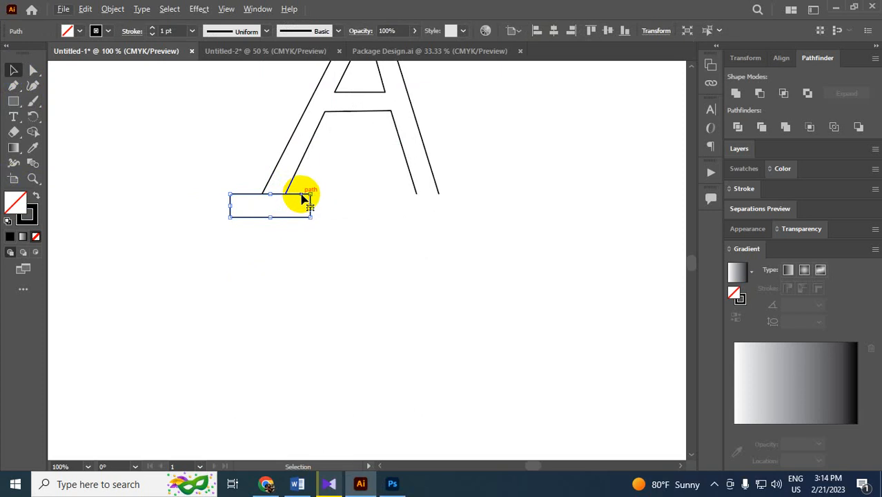
pyautogui.click(352, 227)
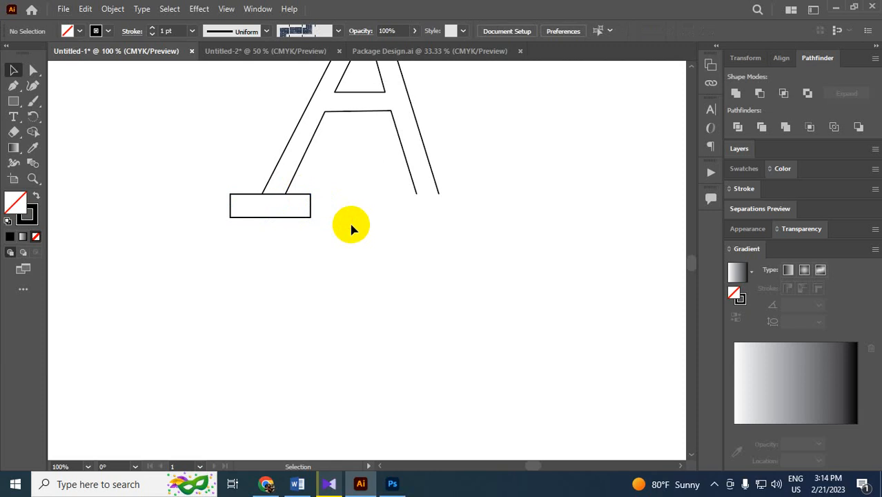
pyautogui.click(312, 214)
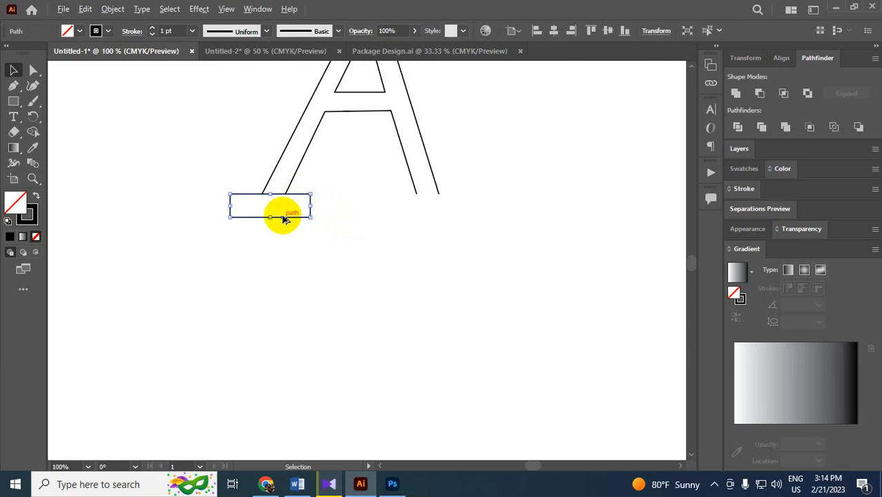
pyautogui.moveTo(283, 218); pyautogui.dragTo(306, 272)
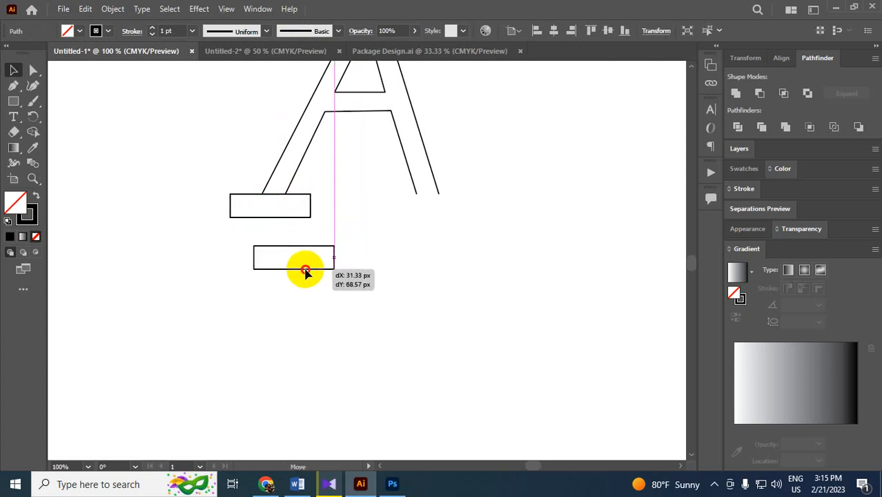
pyautogui.moveTo(306, 272); pyautogui.dragTo(444, 220)
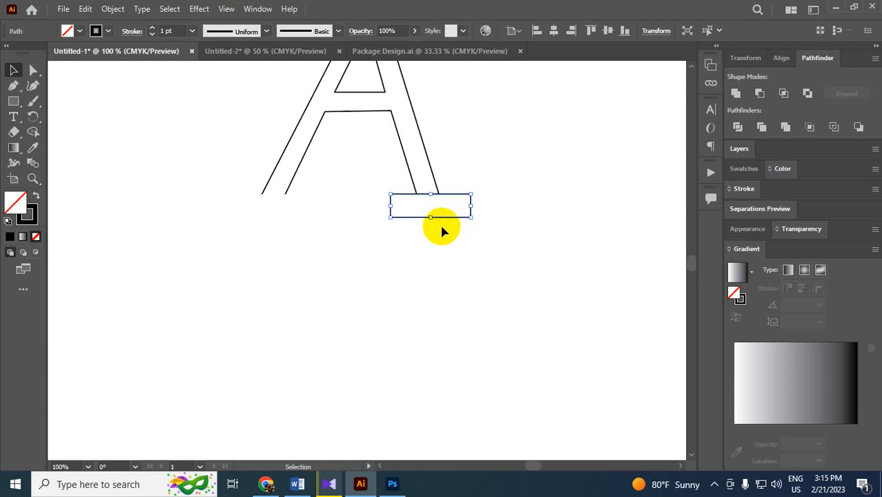
pyautogui.click(418, 224)
pyautogui.moveTo(411, 216); pyautogui.dragTo(252, 221)
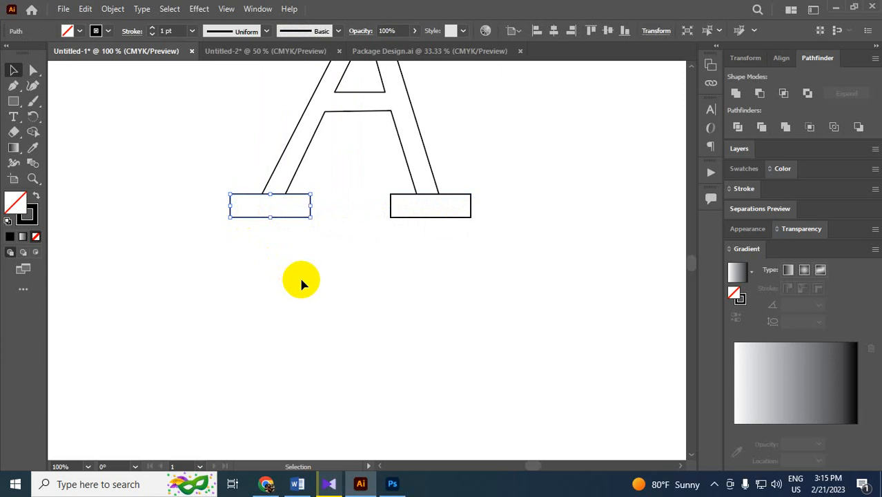
# - Delete the letter A outline together with its two rectangular feet
pyautogui.hotkey('ctrl', '-')
pyautogui.hotkey('ctrl', '-')
pyautogui.hotkey('ctrl', '-')
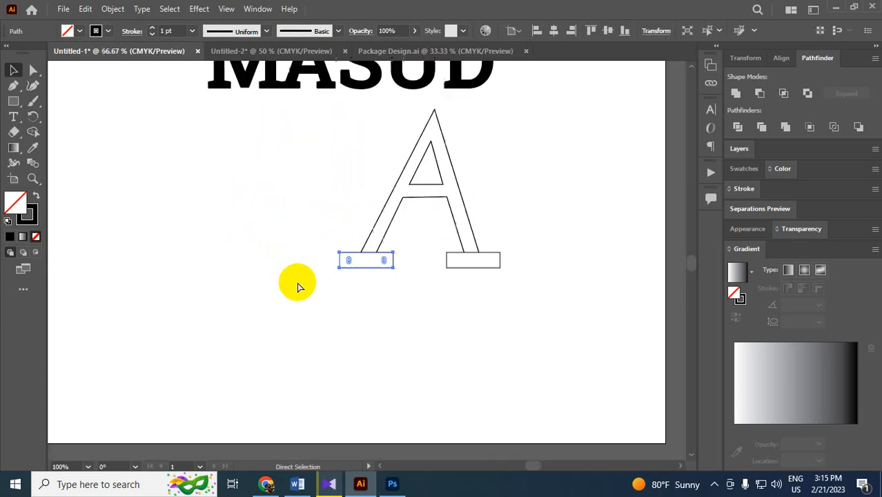
pyautogui.click(476, 283)
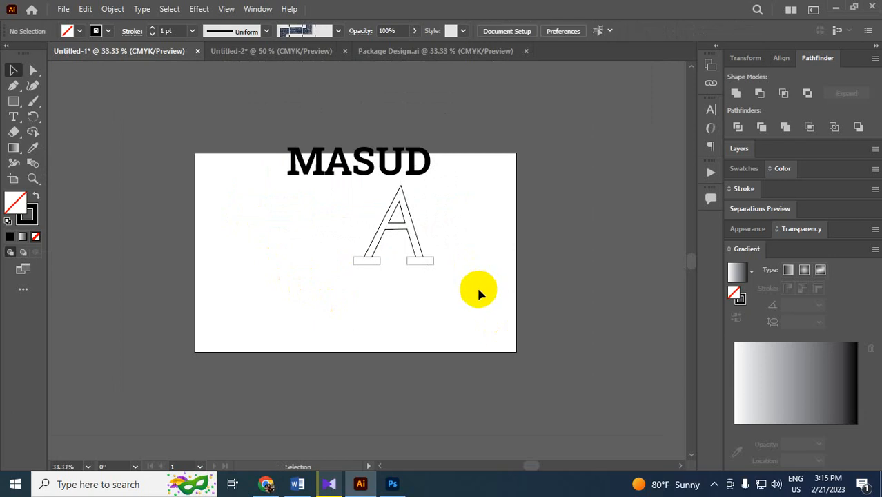
pyautogui.moveTo(346, 204); pyautogui.dragTo(474, 285)
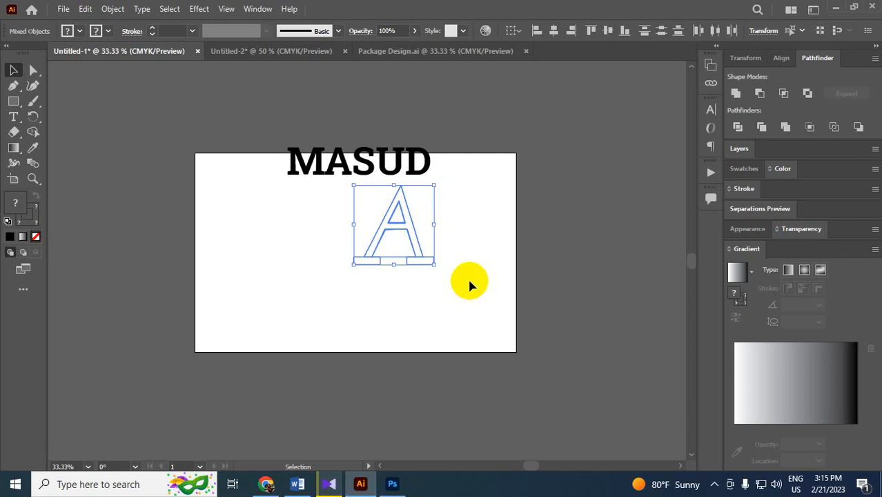
pyautogui.press('Delete')
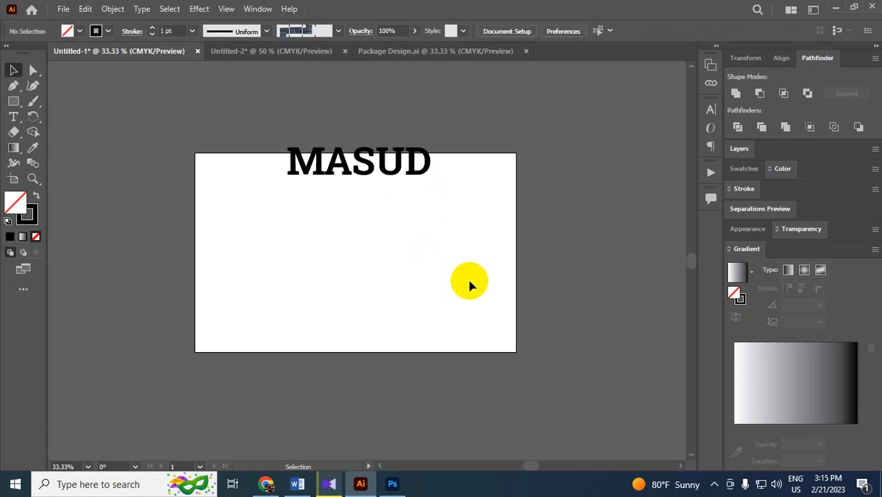
# - Try to delete the remaining black heading text from the artboard
pyautogui.click(334, 177)
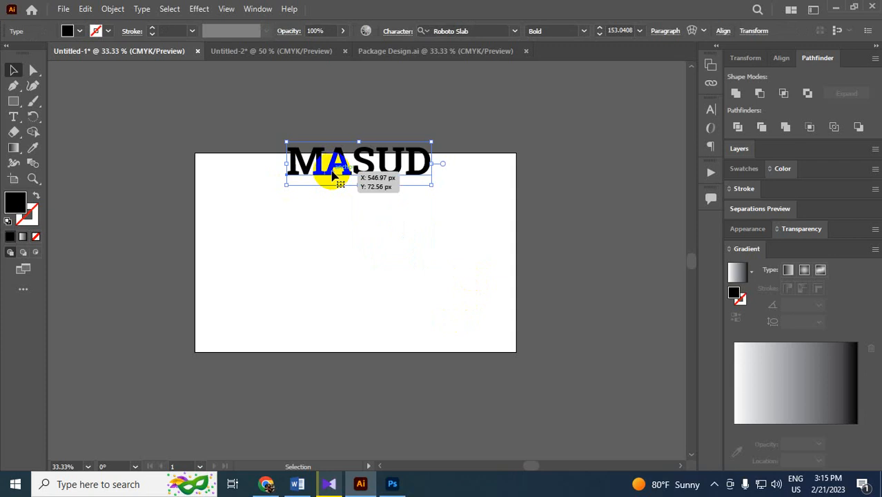
pyautogui.press('Delete')
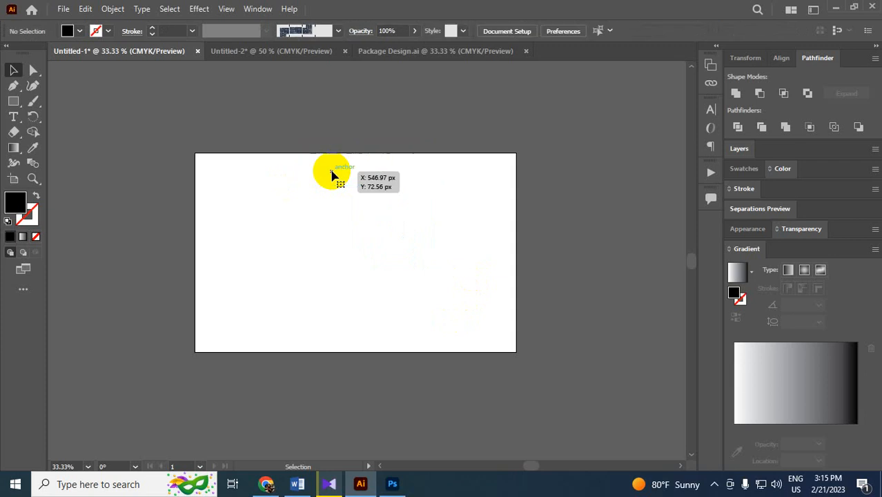
pyautogui.click(33, 151)
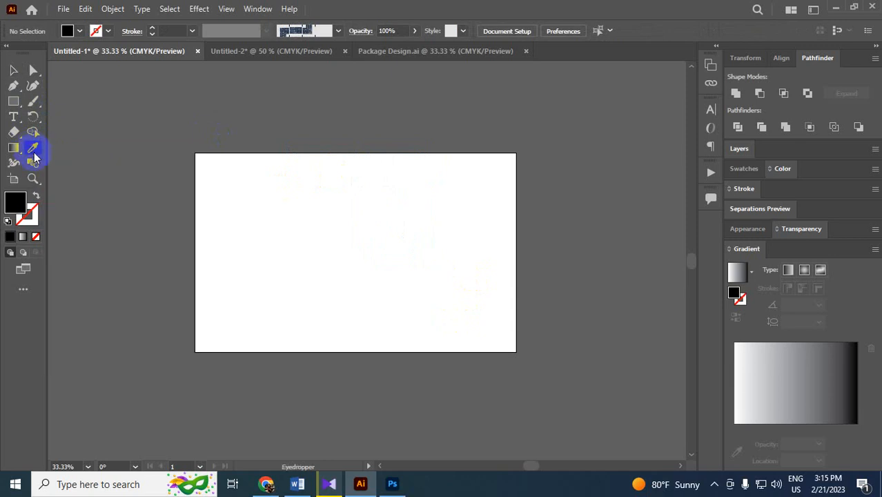
pyautogui.click(284, 198)
# - Move the black heading text down to the middle of the artboard and deselect it
pyautogui.click(14, 71)
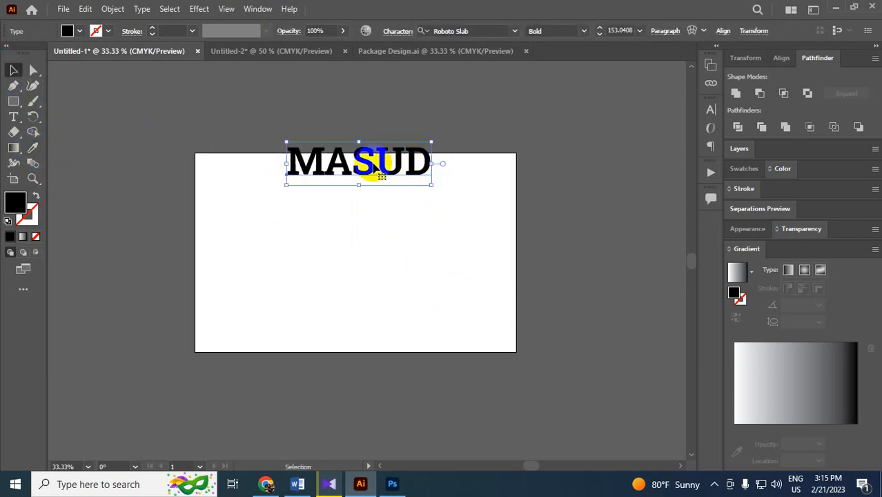
pyautogui.moveTo(344, 162); pyautogui.dragTo(351, 233)
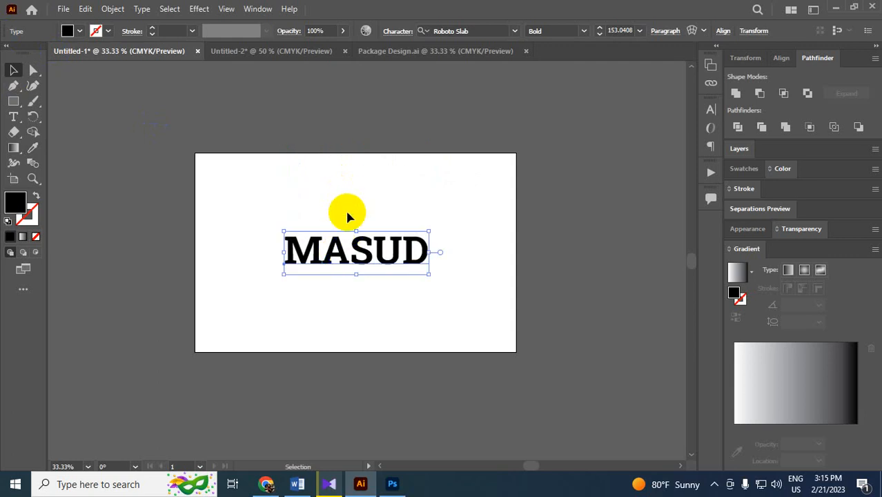
pyautogui.click(306, 211)
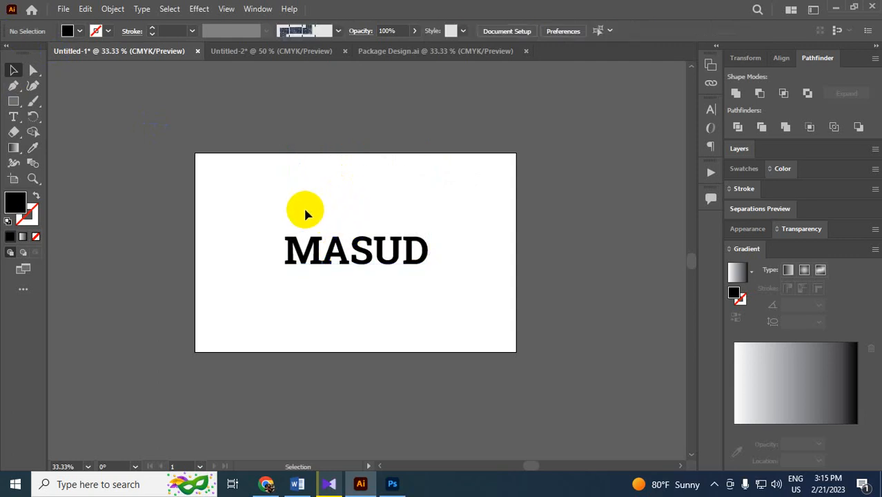
# - Minimize the open application windows to show the desktop
pyautogui.click(836, 6)
pyautogui.click(823, 7)
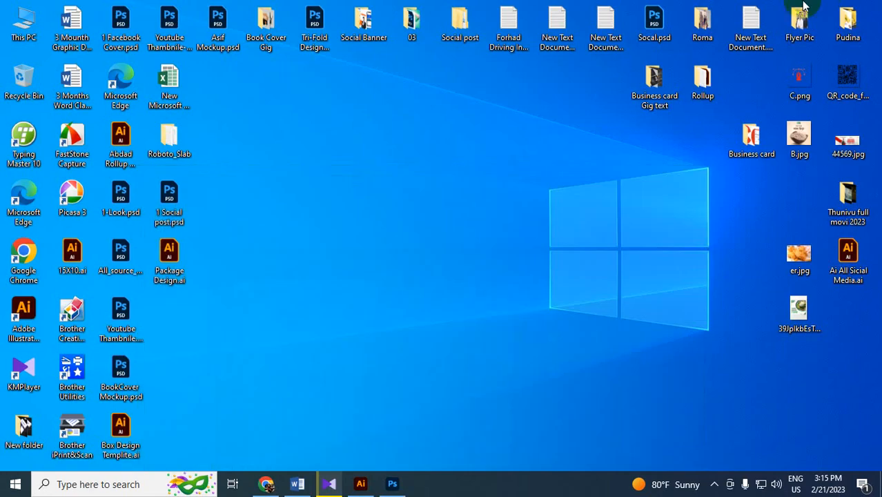
# - Place B.jpg from the desktop into the Illustrator document and shift it beside the heading text, overlapping the artboard's edge
pyautogui.moveTo(799, 136); pyautogui.dragTo(521, 259)
pyautogui.moveTo(441, 251); pyautogui.dragTo(515, 247)
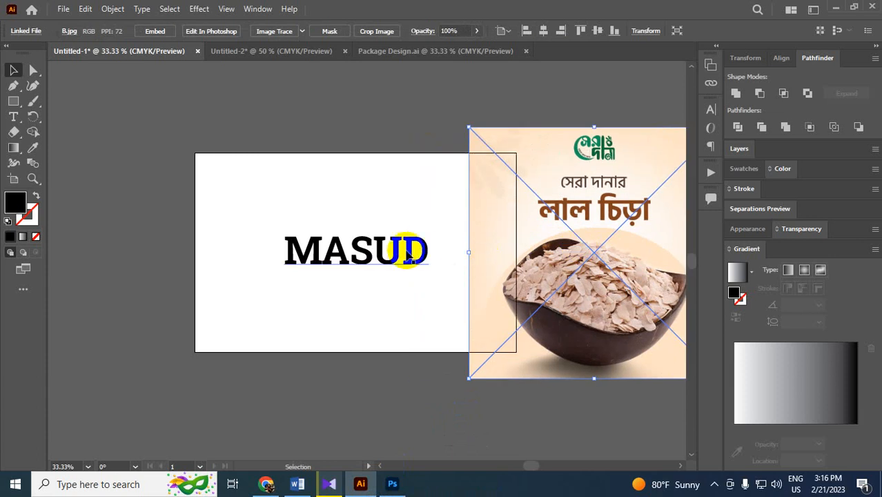
# - Recolour the heading text with the Eyedropper by sampling various colours from the product image, finishing with the logo's green, and deselect it
pyautogui.click(396, 248)
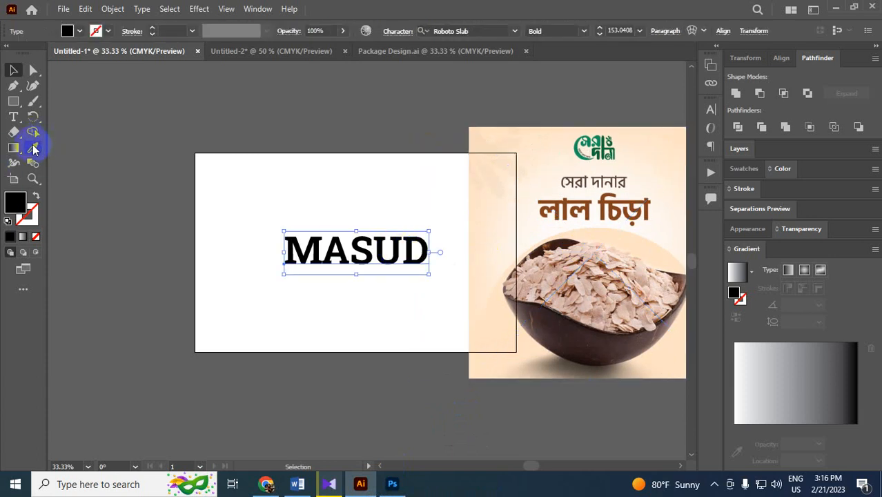
pyautogui.click(32, 147)
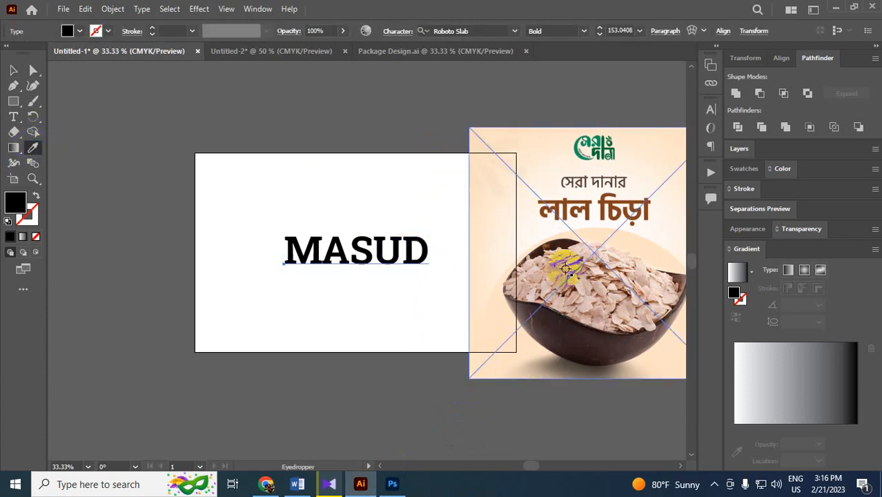
pyautogui.click(582, 299)
pyautogui.click(655, 226)
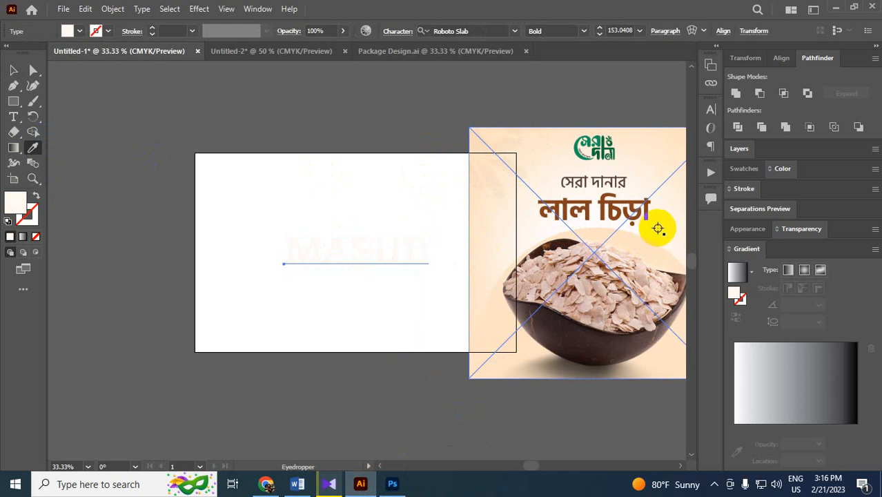
pyautogui.click(600, 141)
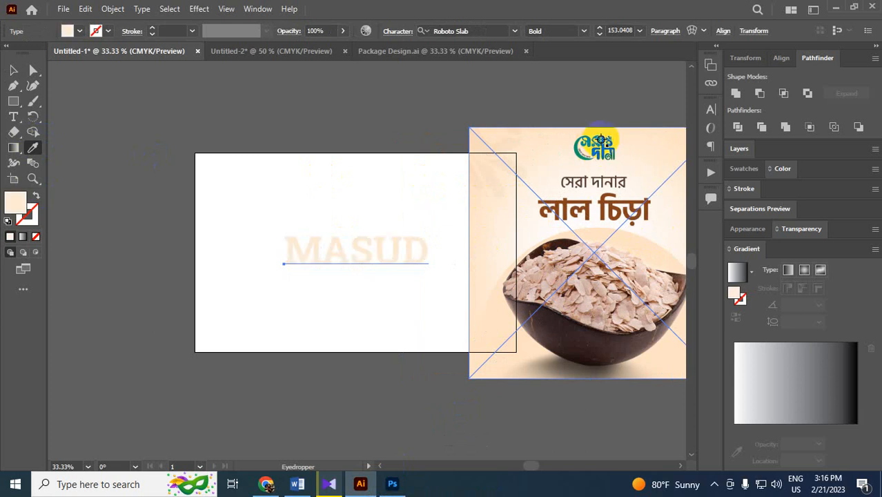
pyautogui.click(585, 209)
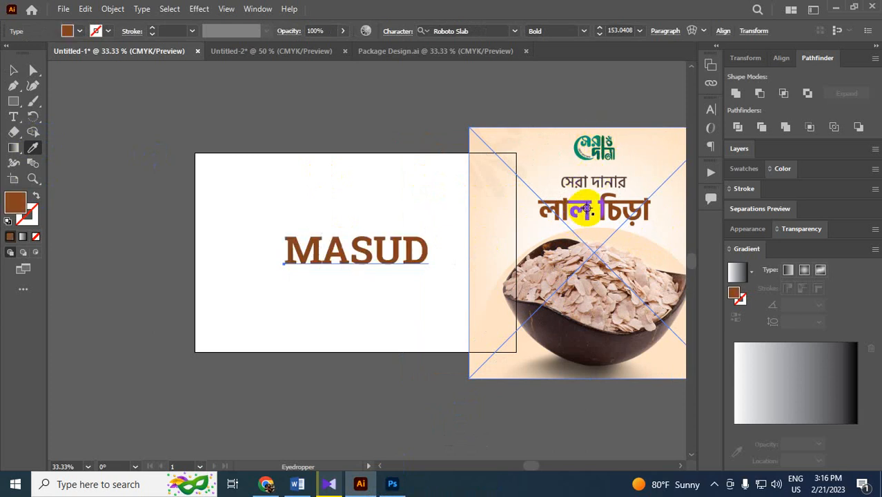
pyautogui.click(606, 347)
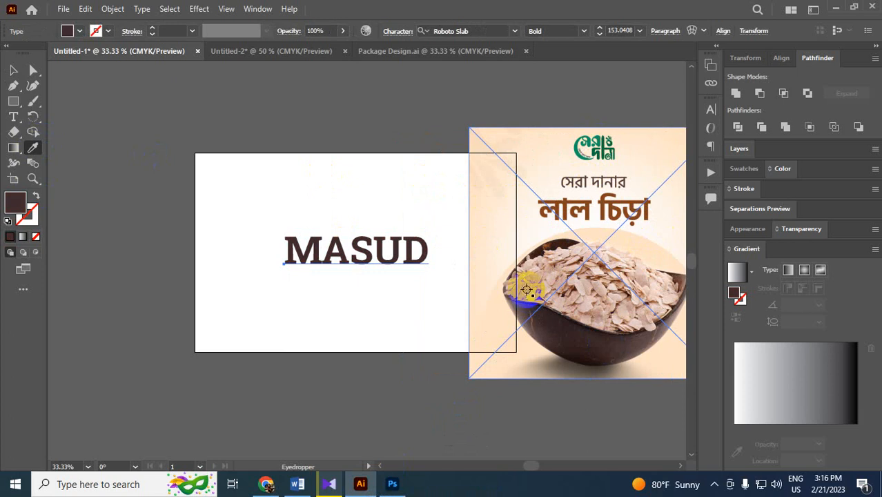
pyautogui.click(558, 243)
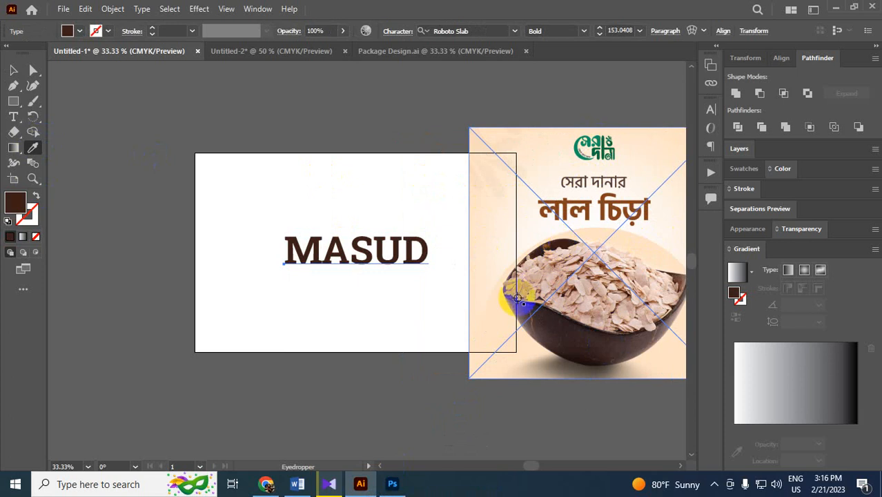
pyautogui.click(531, 357)
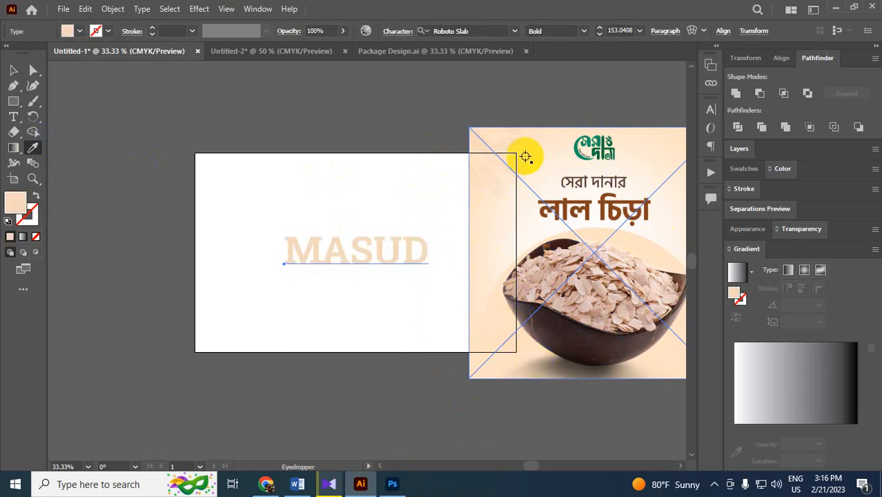
pyautogui.click(497, 182)
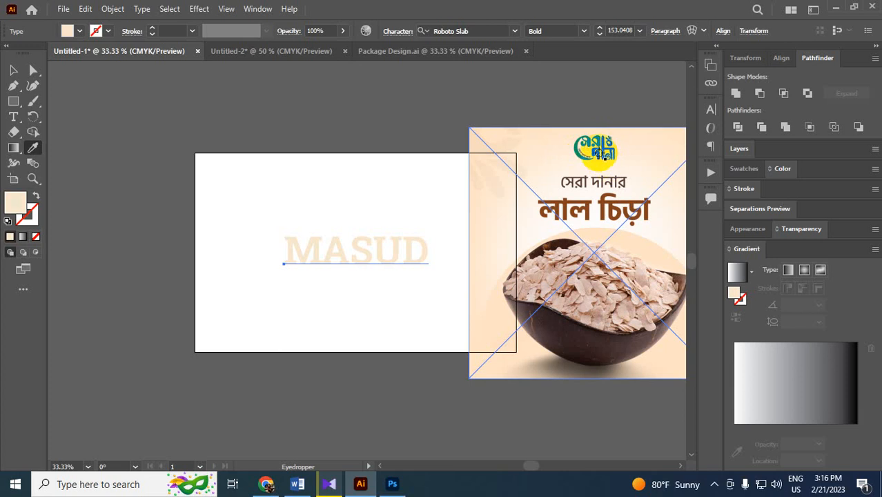
pyautogui.click(600, 153)
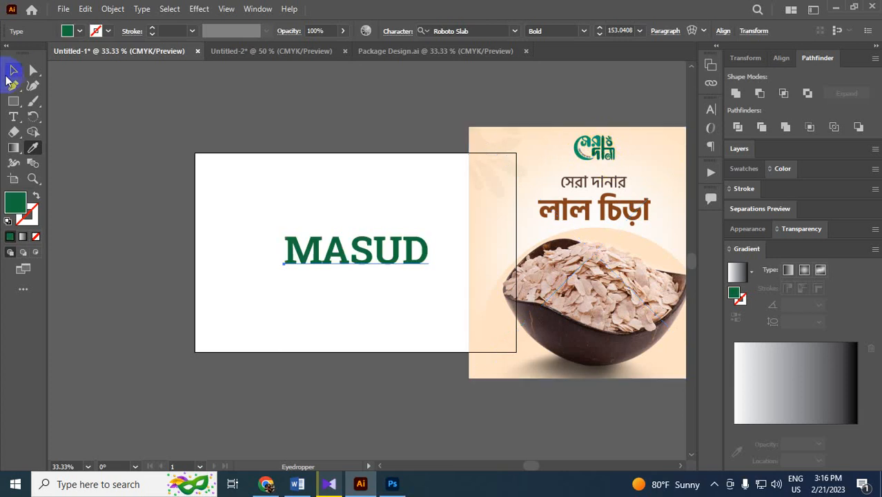
pyautogui.click(14, 70)
pyautogui.click(149, 133)
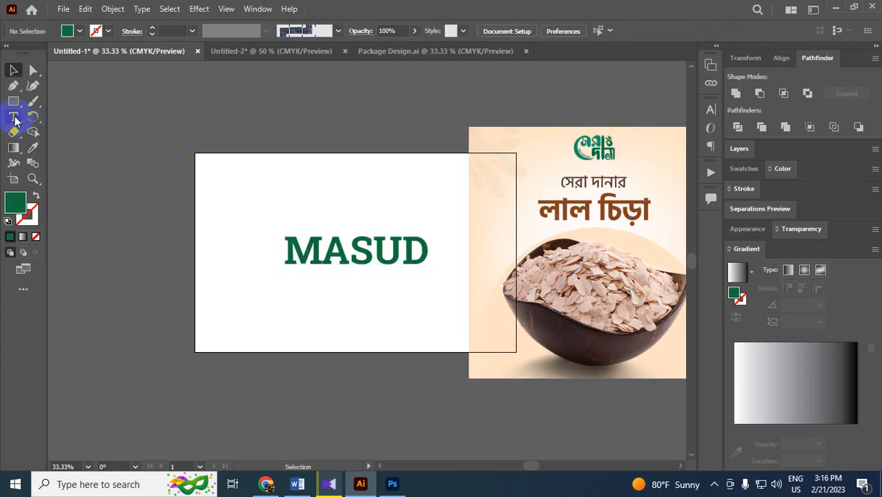
pyautogui.moveTo(14, 116); pyautogui.dragTo(84, 117)
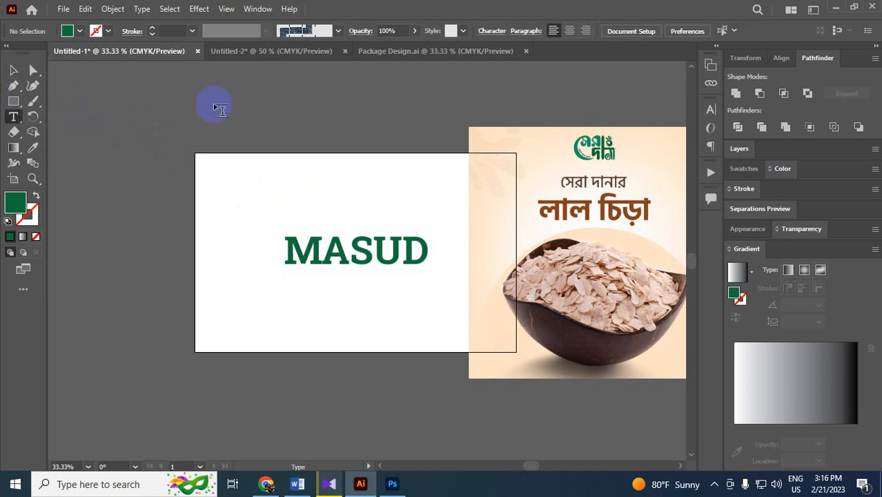
pyautogui.moveTo(33, 117); pyautogui.dragTo(90, 117)
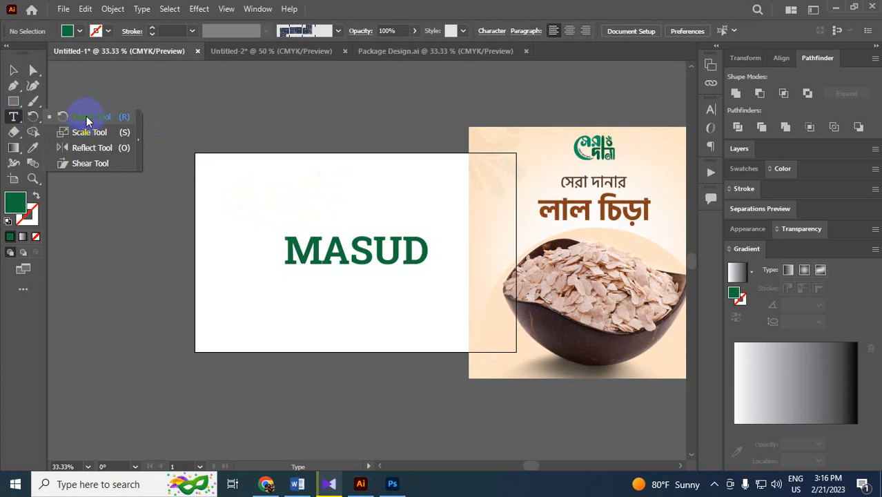
pyautogui.moveTo(87, 121); pyautogui.dragTo(97, 122)
pyautogui.click(30, 101)
pyautogui.rightClick(29, 100)
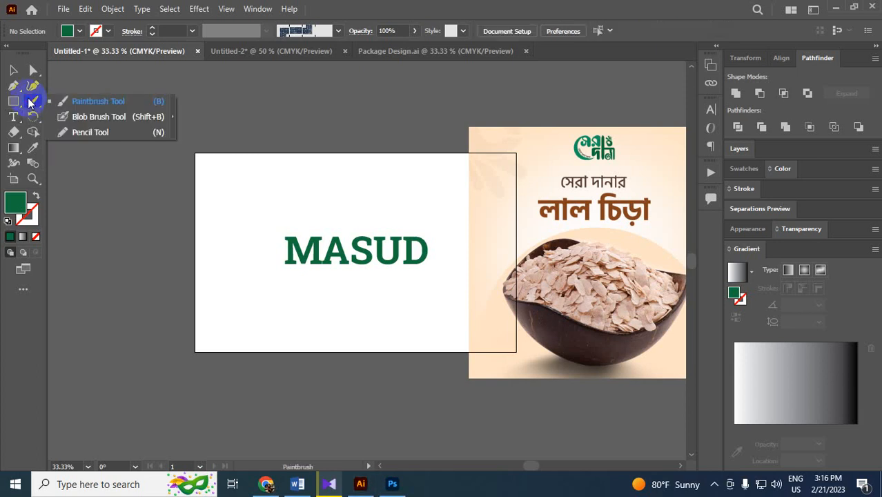
pyautogui.click(15, 70)
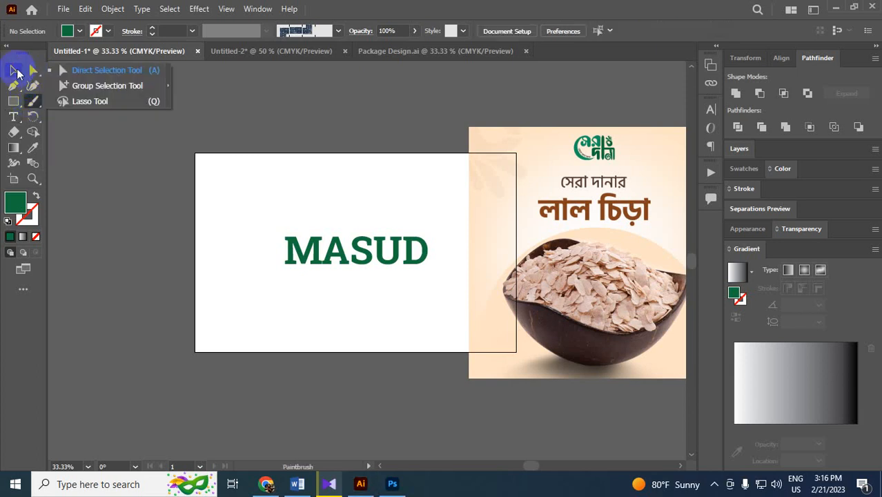
pyautogui.click(10, 72)
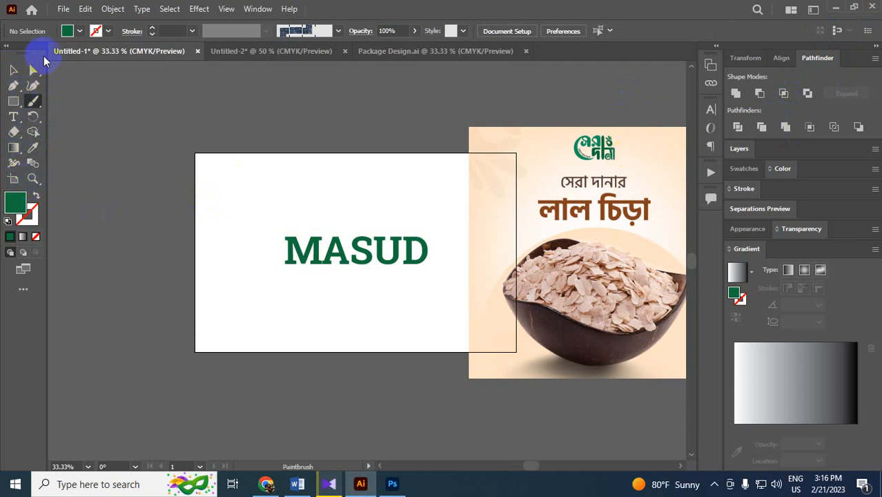
# - Move the product image over the artboard so that it covers most of the green heading text
pyautogui.click(13, 70)
pyautogui.moveTo(602, 190); pyautogui.dragTo(295, 192)
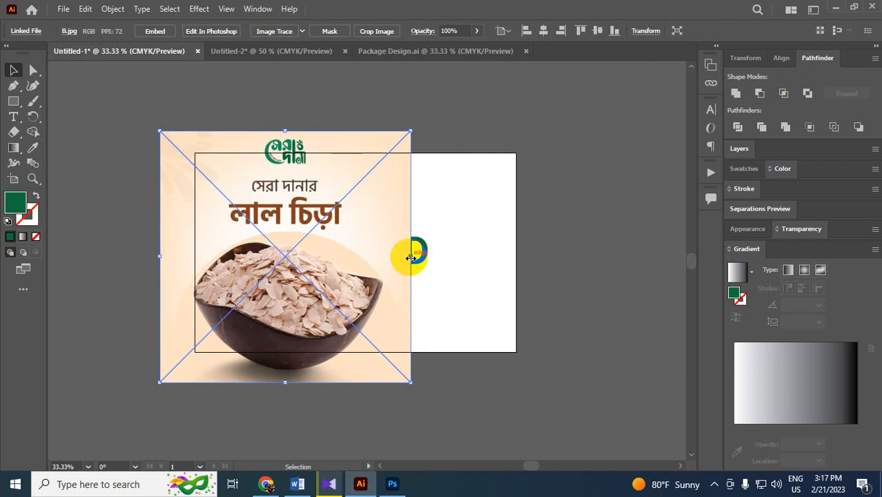
pyautogui.moveTo(410, 256); pyautogui.dragTo(379, 271)
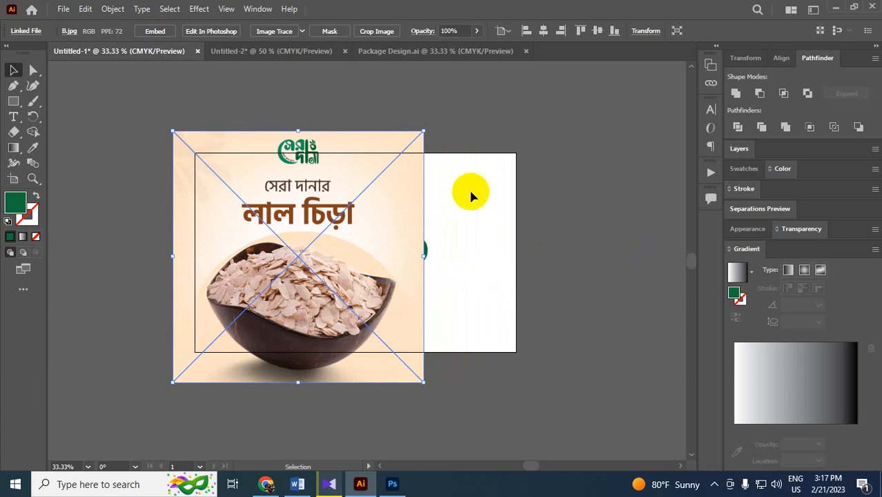
# - Minimize Illustrator and switch to the open Word document 3 Mounth Graphic Design.docx
pyautogui.click(835, 7)
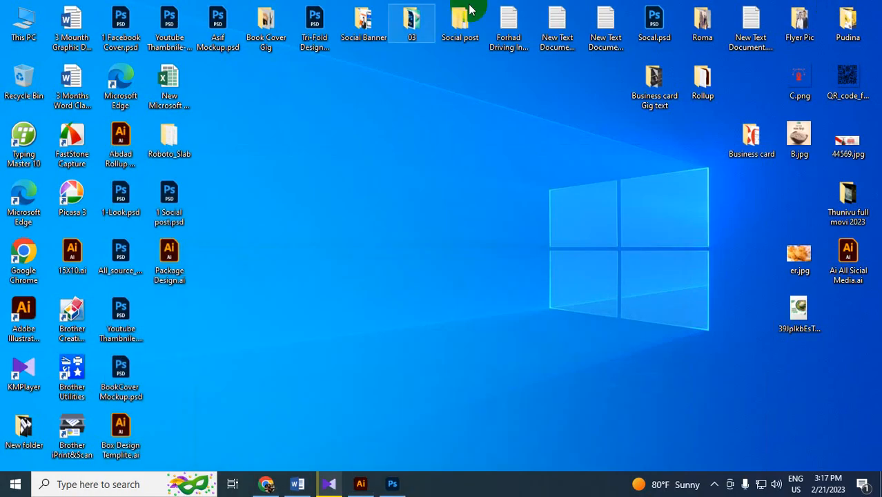
pyautogui.moveTo(295, 489)
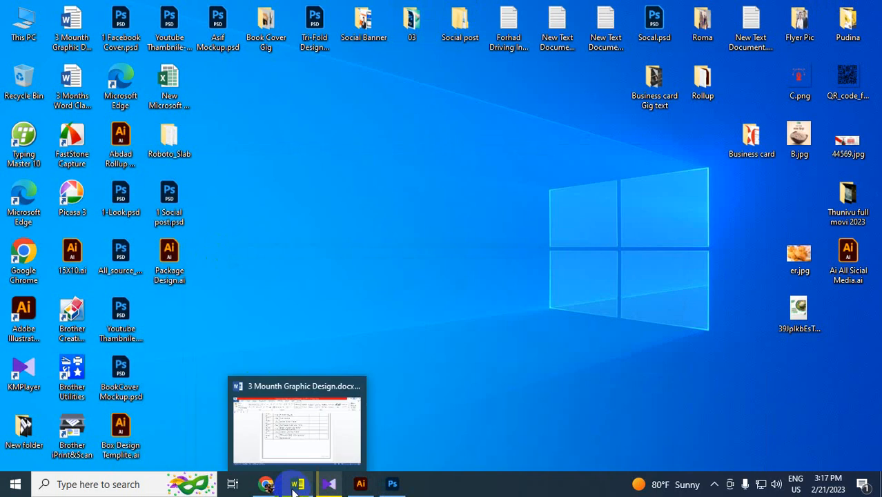